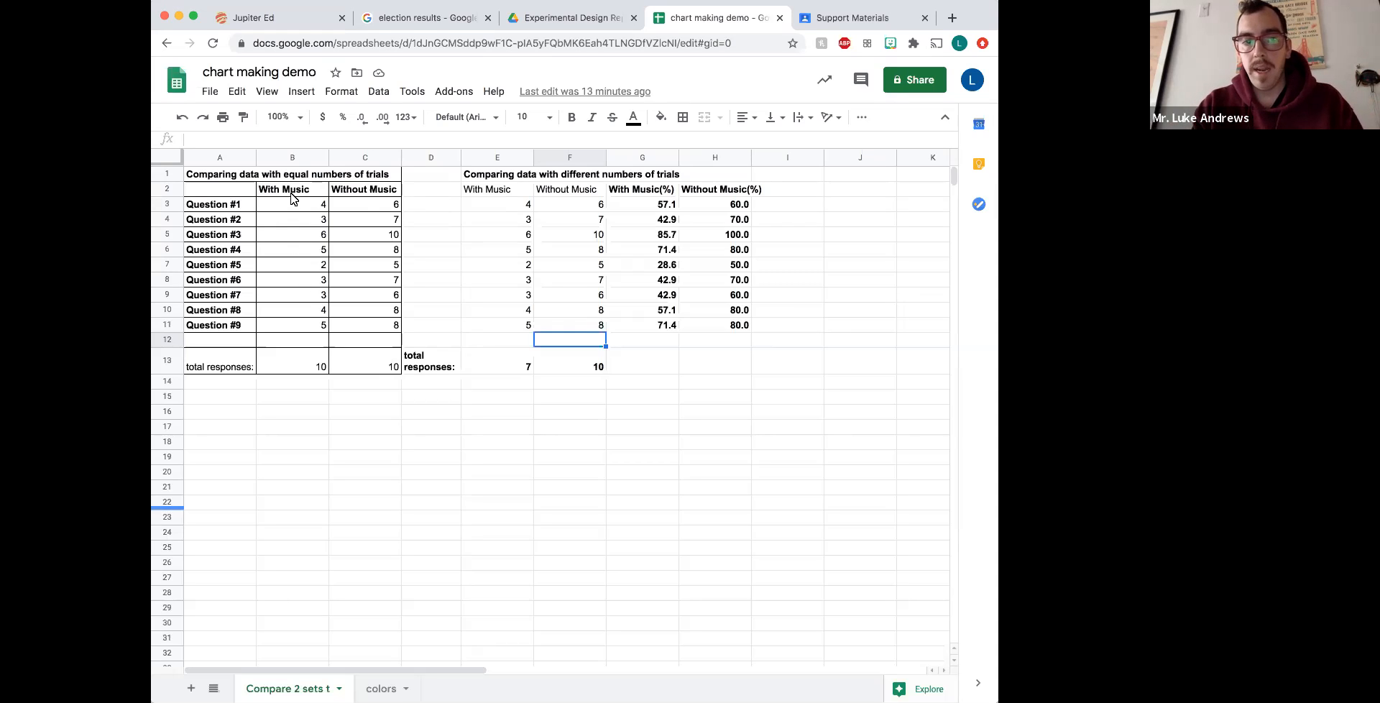
left_click_drag(292, 208, 289, 328)
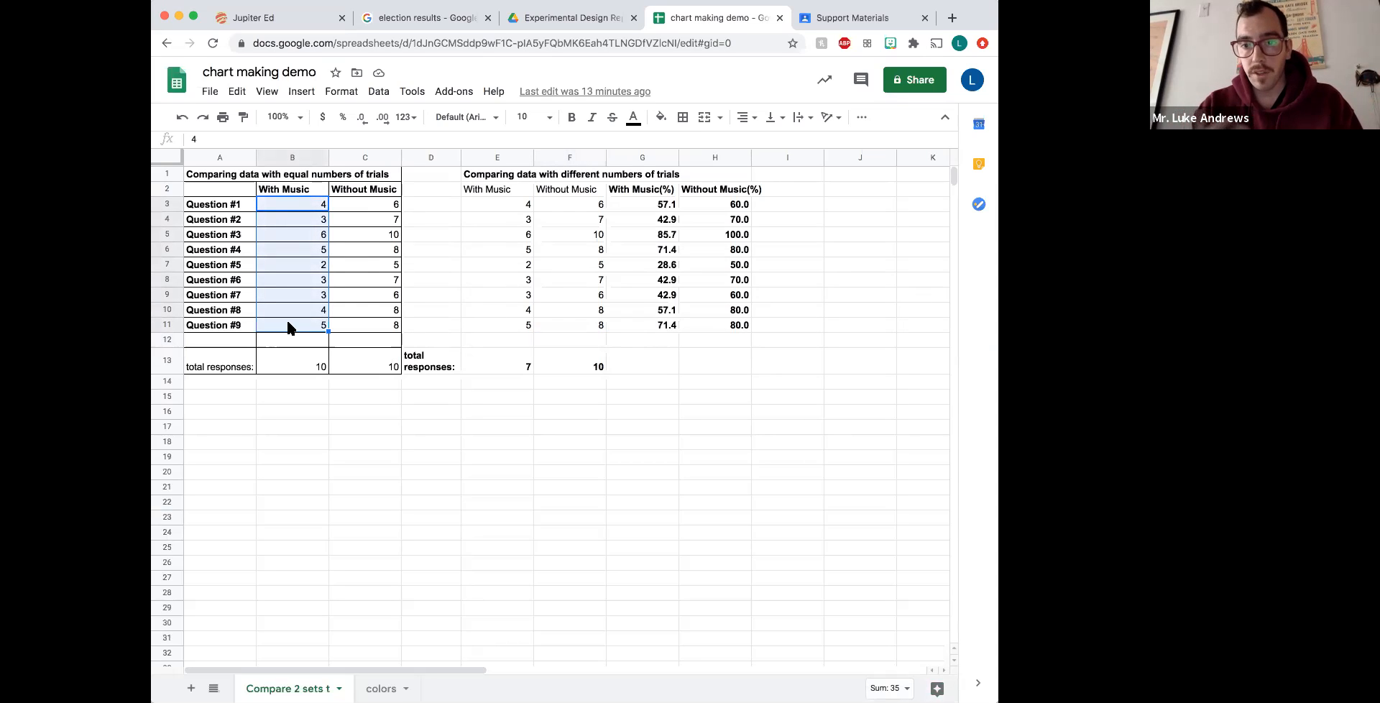
left_click(305, 207)
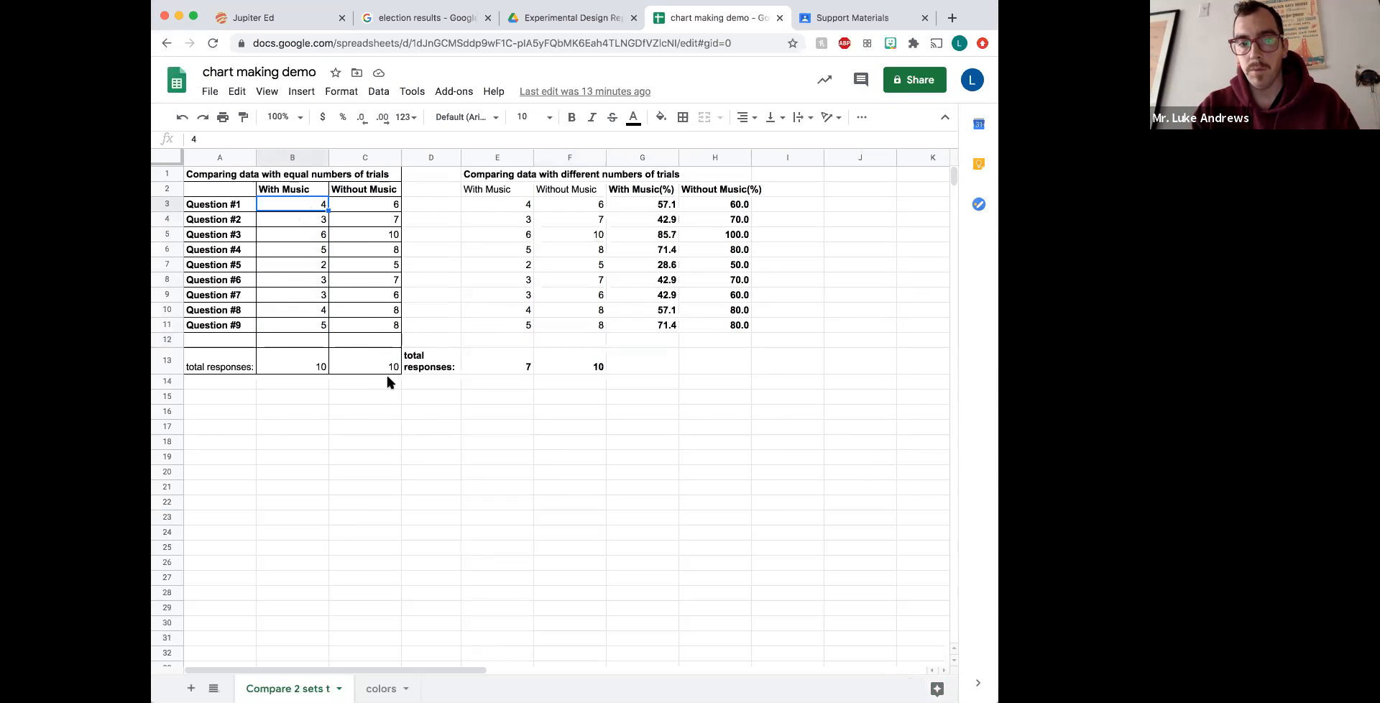
left_click(387, 487)
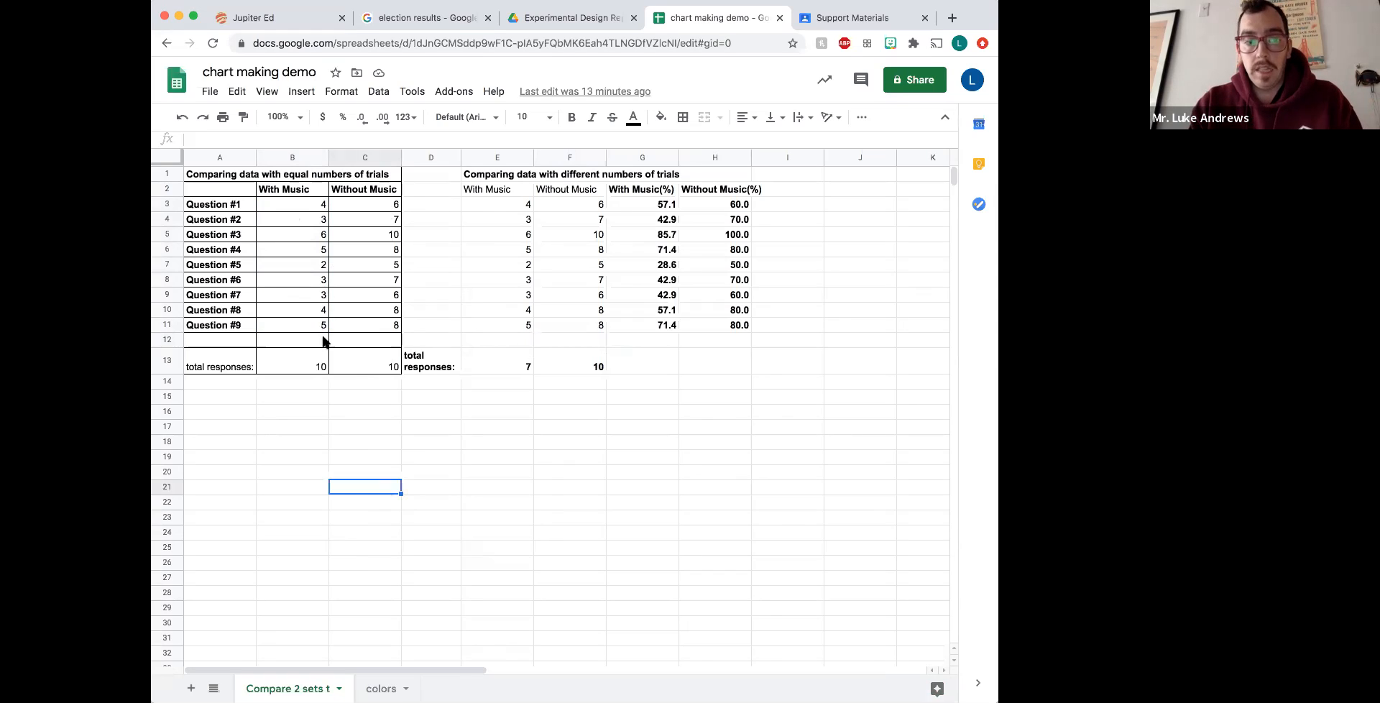
Step: Insert a chart from the equal-trials data in A2:C11 and place it below the total responses row
left_click_drag(215, 193, 384, 328)
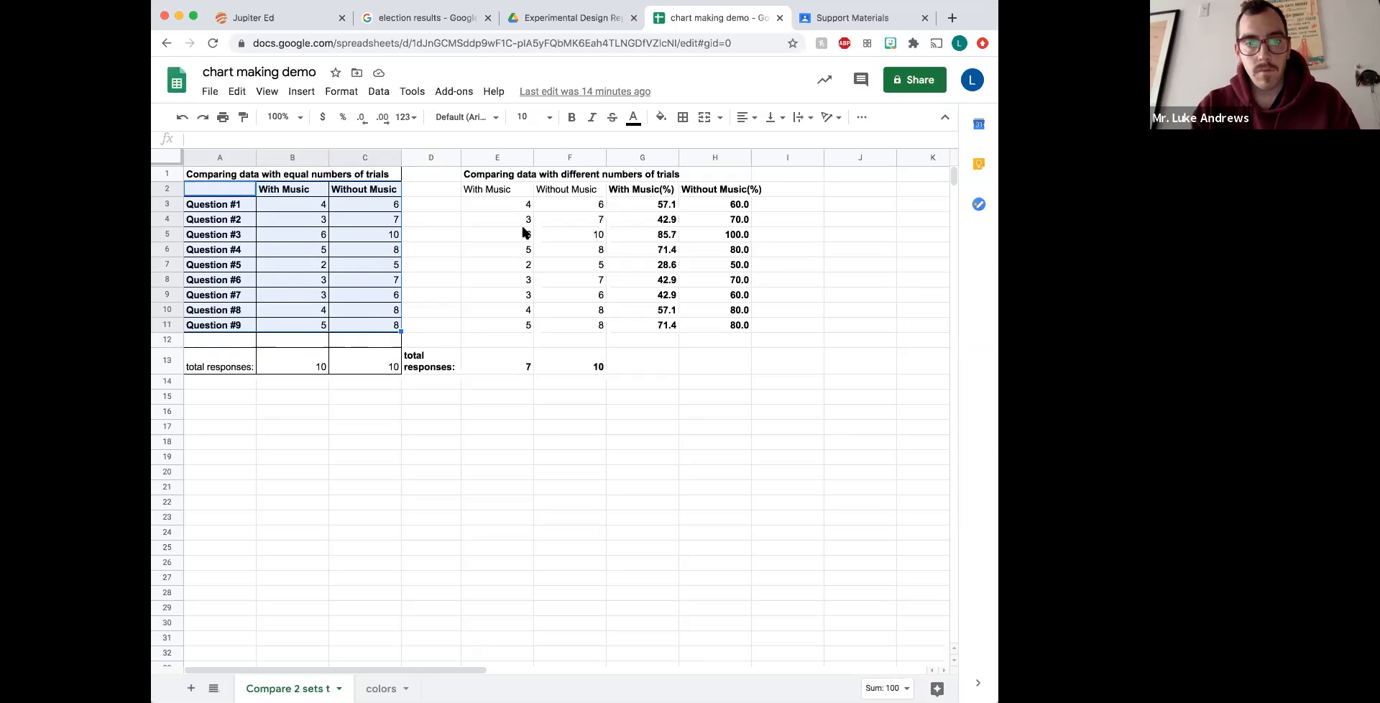
left_click(298, 93)
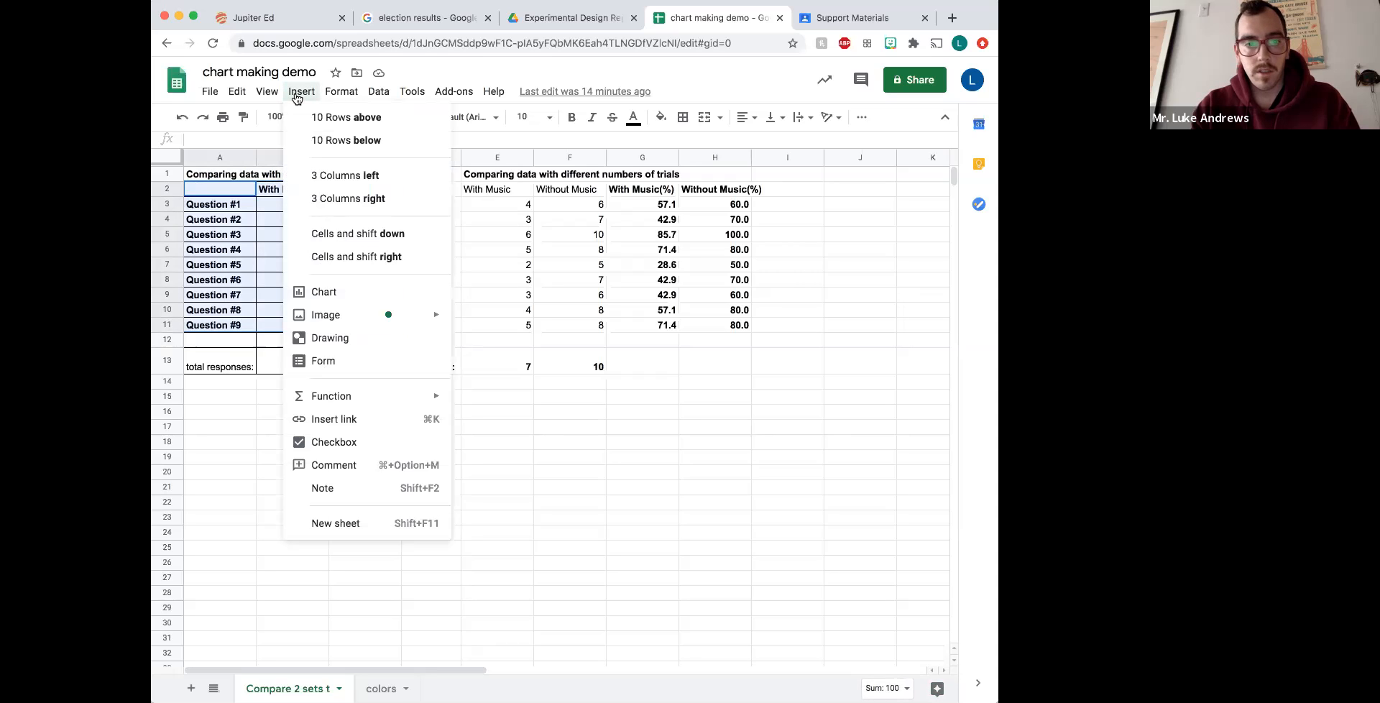
left_click(335, 290)
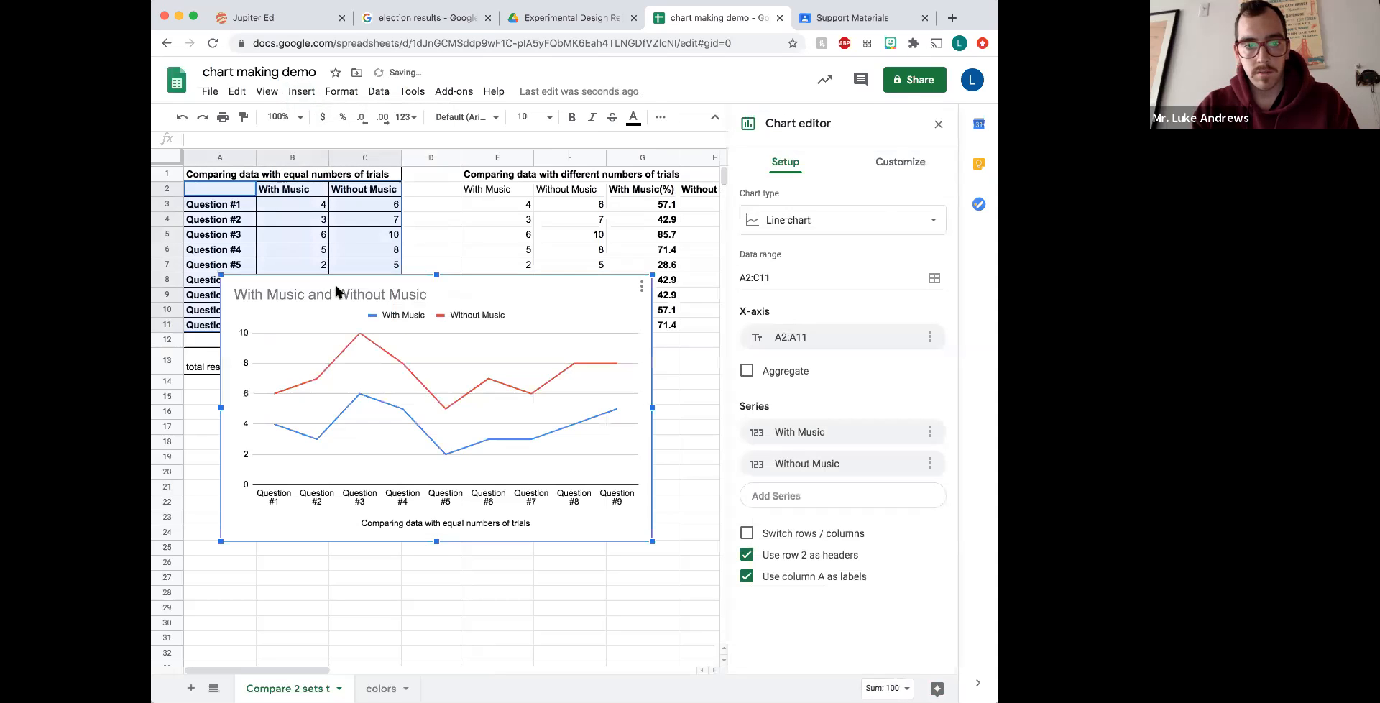
left_click_drag(594, 319, 595, 430)
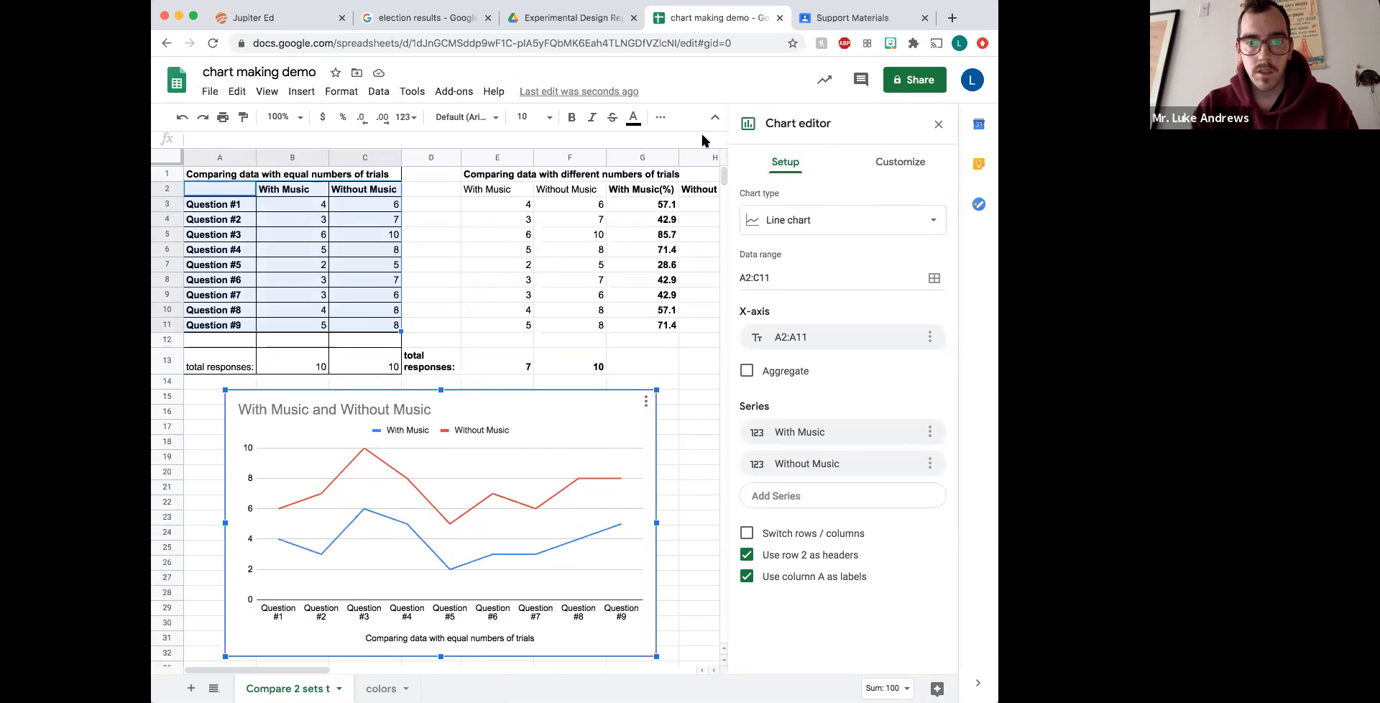
double_click(503, 450)
left_click(385, 414)
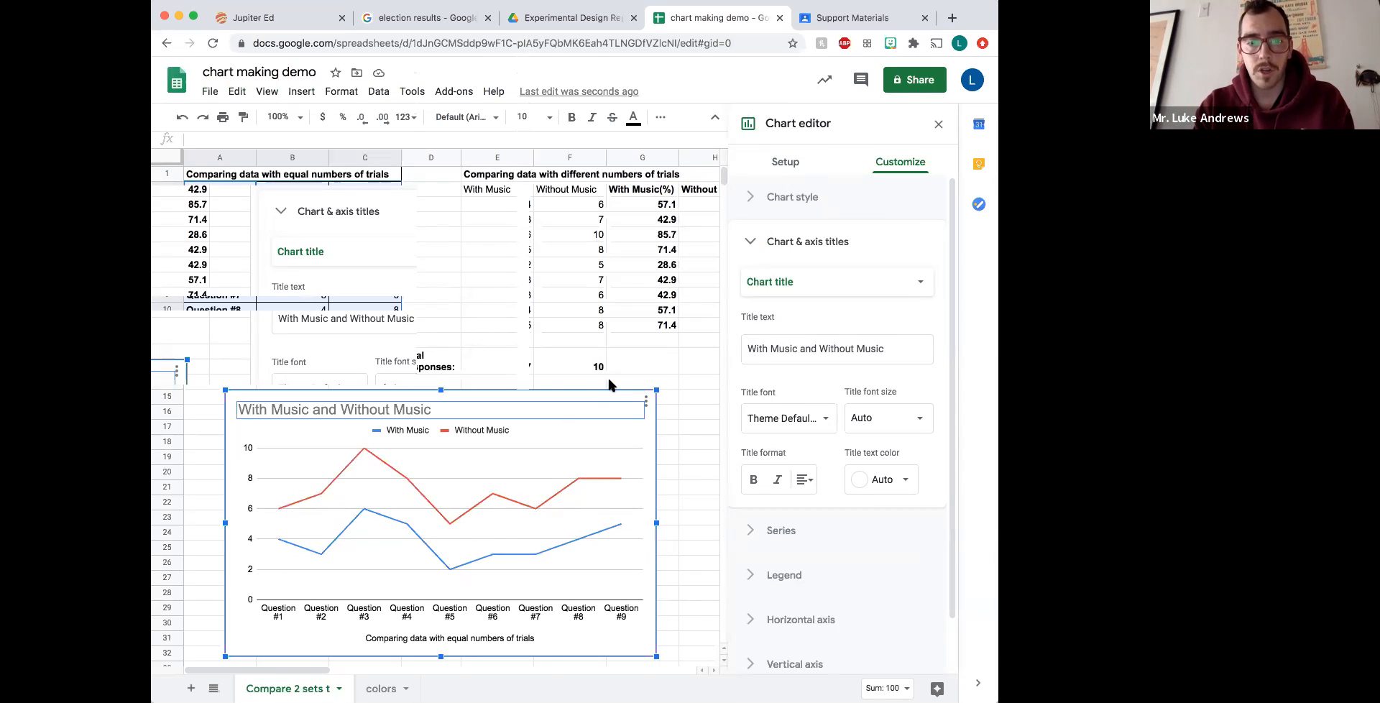
left_click_drag(605, 391, 588, 390)
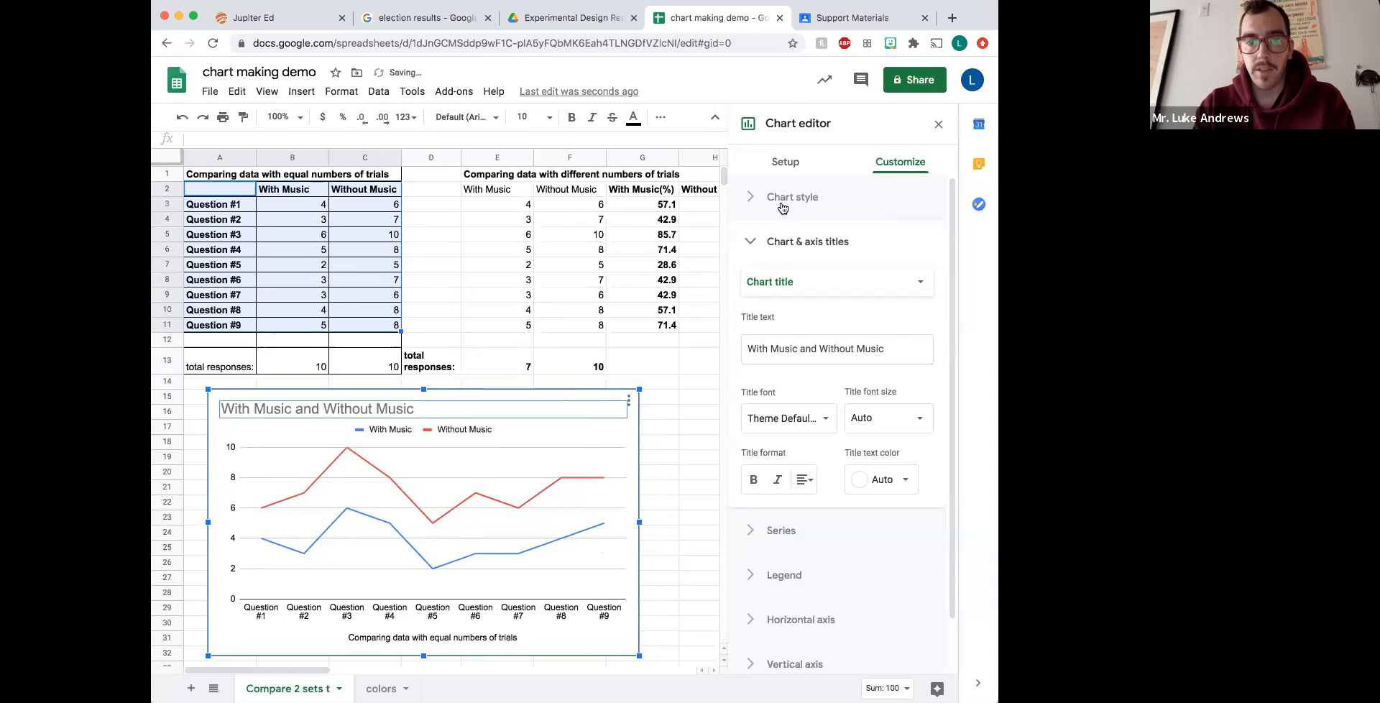
Step: Change the chart type to an unstacked column chart
left_click(757, 203)
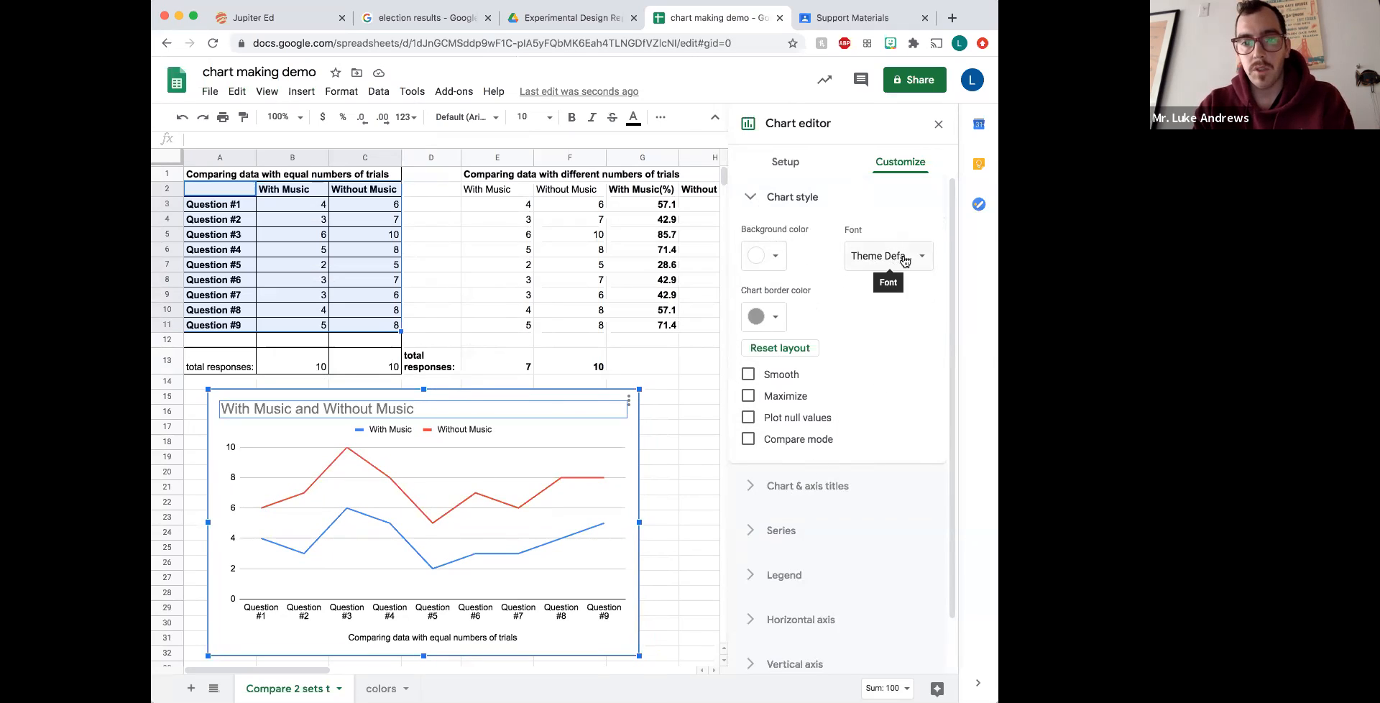
left_click(776, 161)
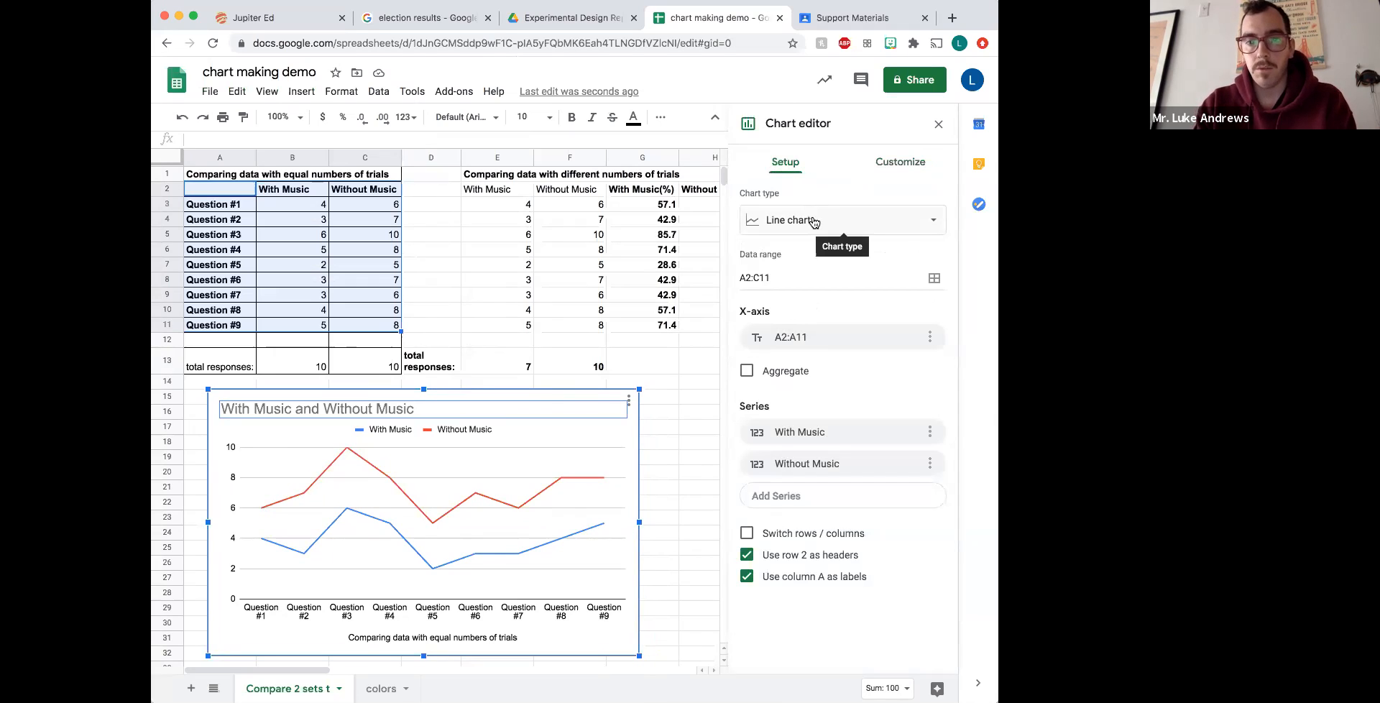
left_click(933, 225)
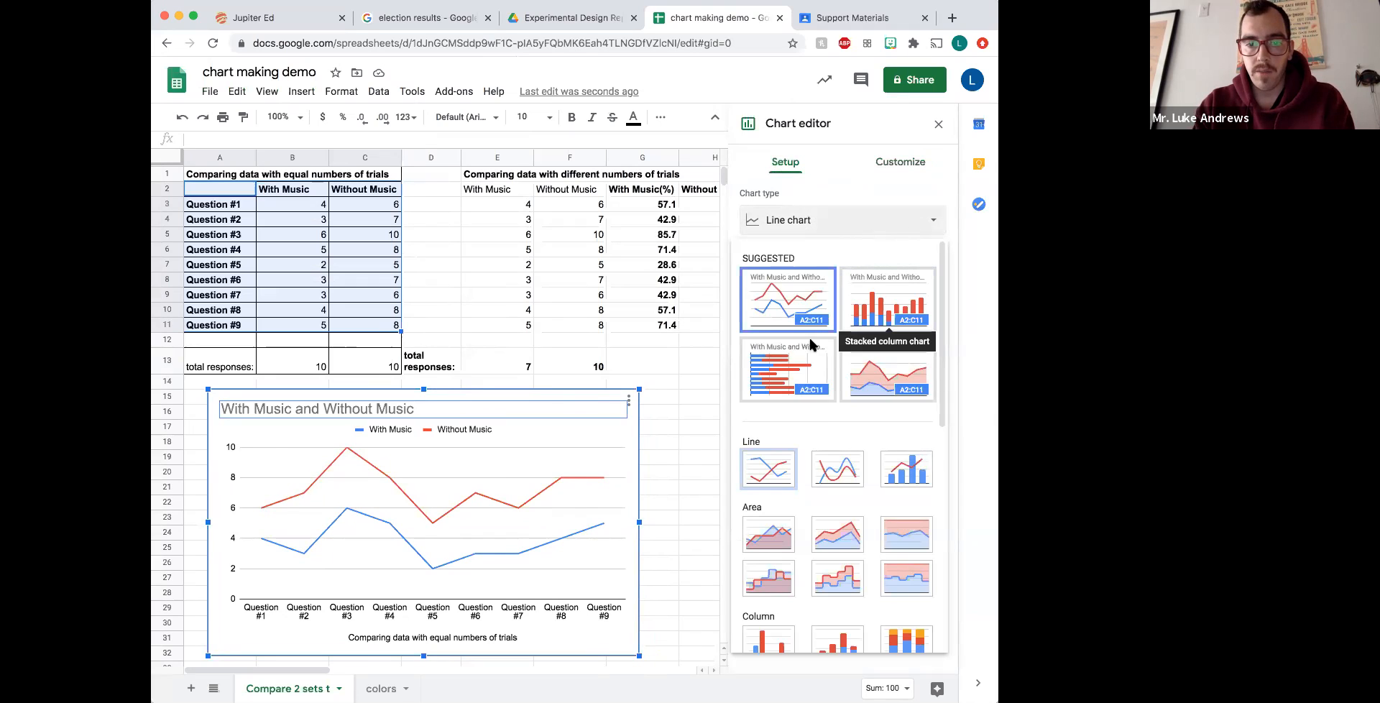
scroll(831, 440, "down", 2)
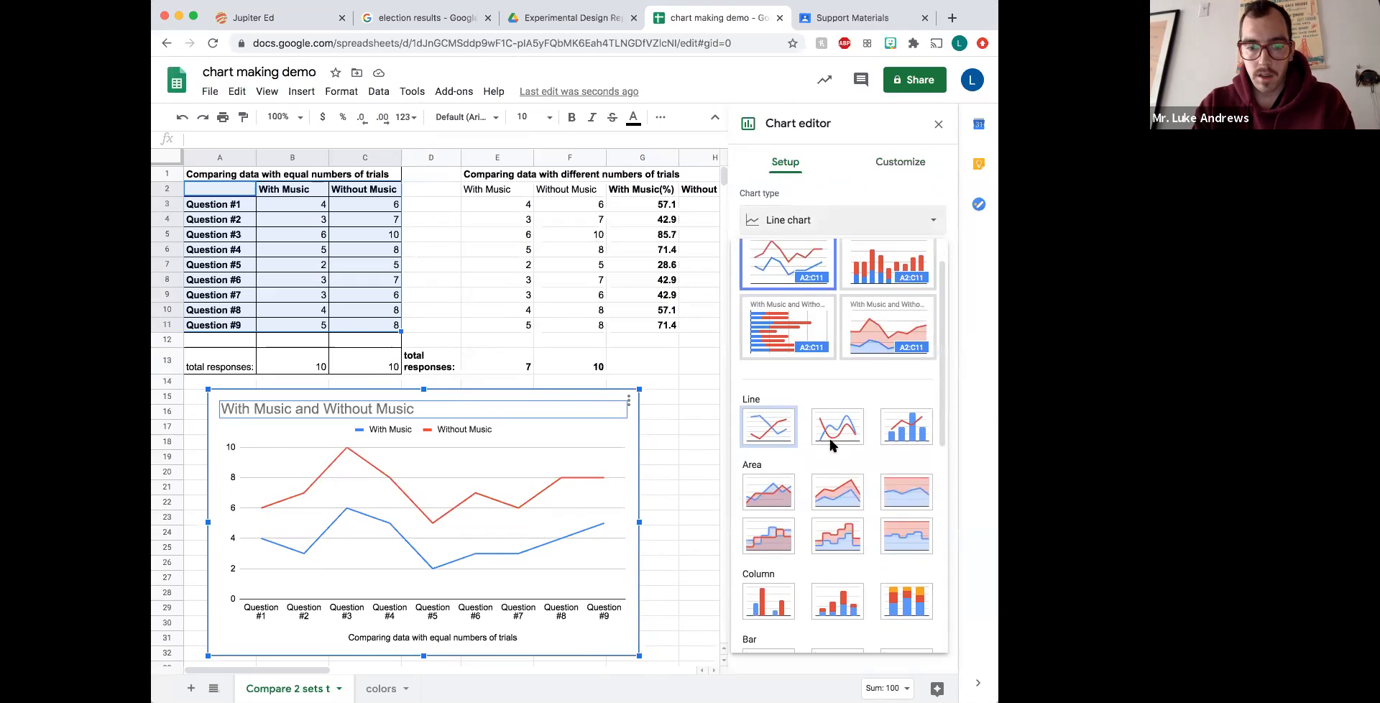
scroll(831, 445, "down", 1)
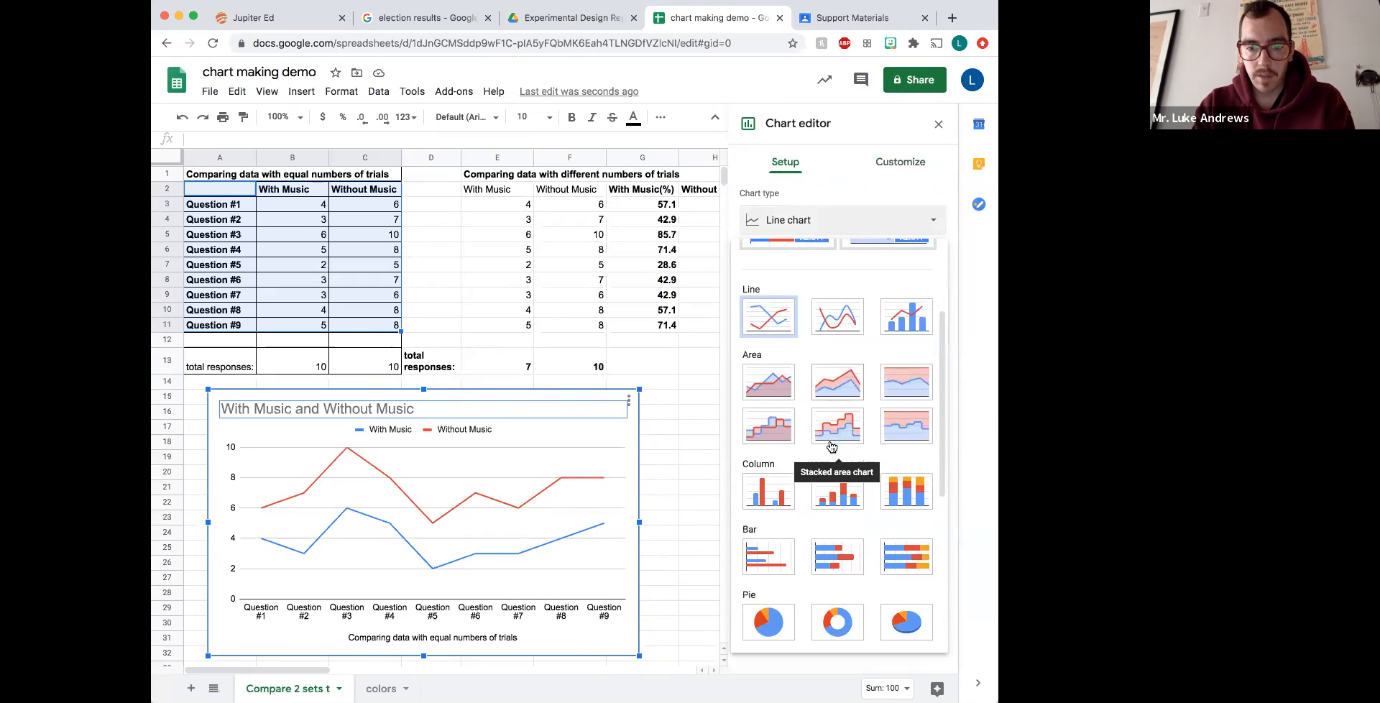
left_click(768, 492)
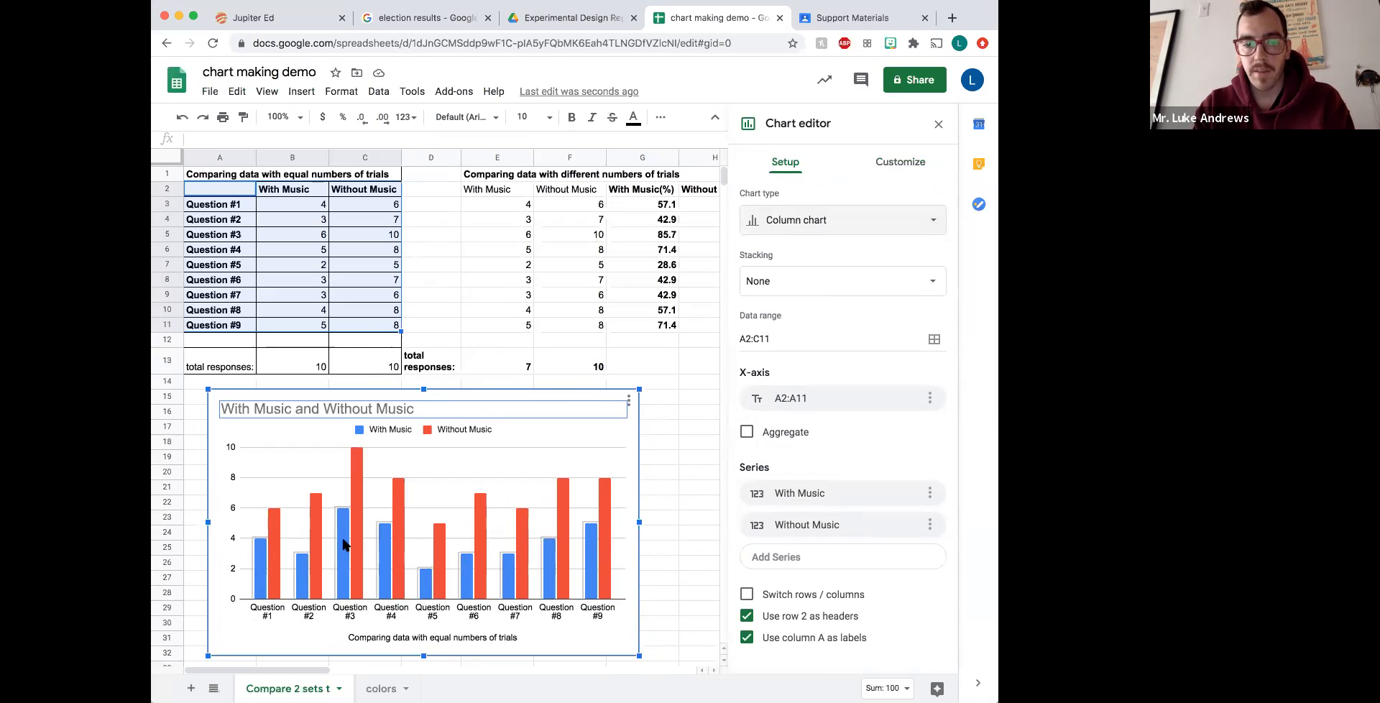
Step: Set the chart title to "Effect of Music on Observation" and center it
left_click(898, 162)
scroll(821, 408, "down", 1)
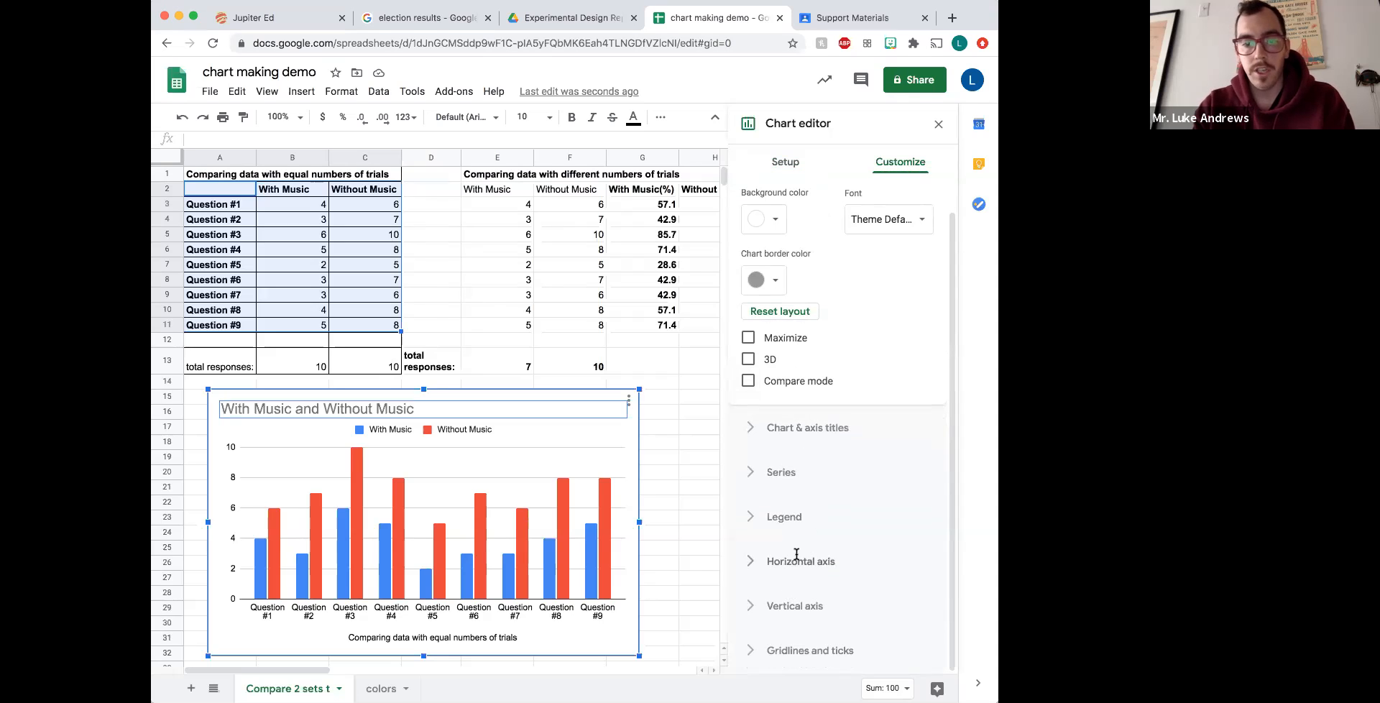
left_click(797, 559)
left_click(783, 338)
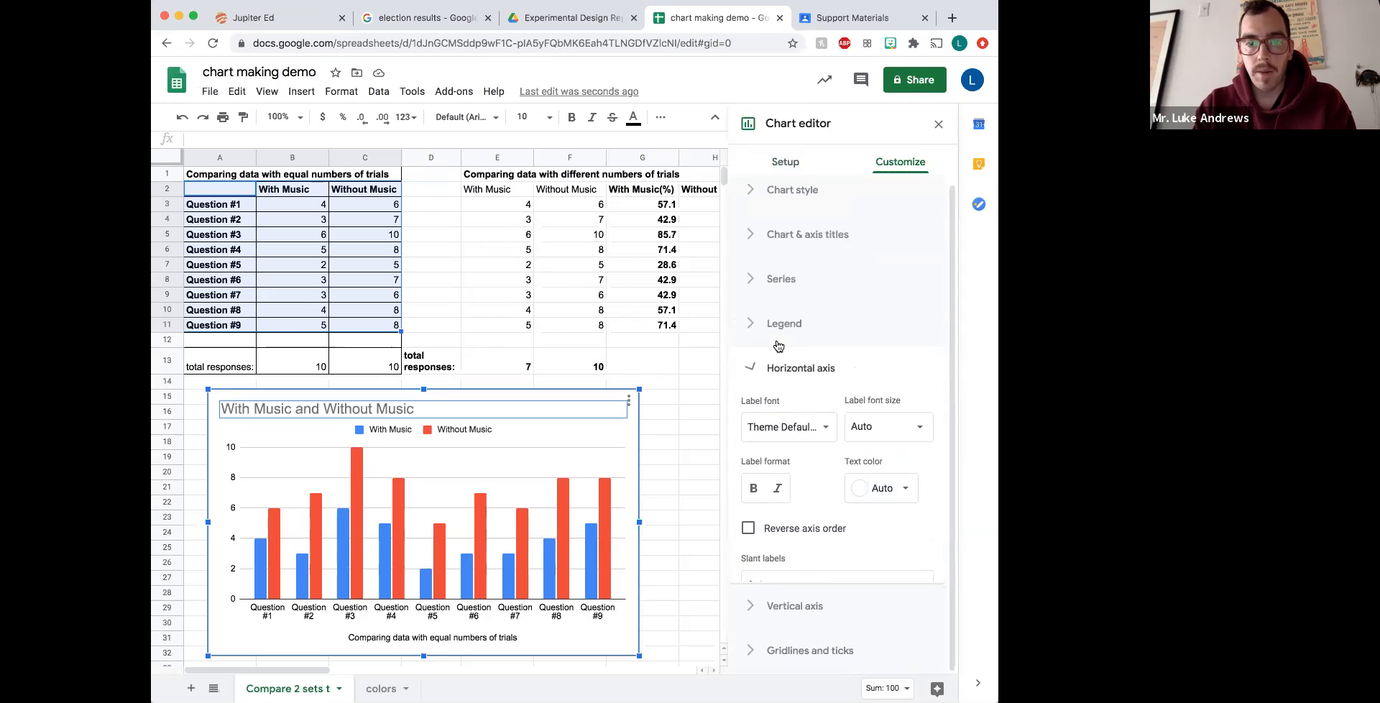
left_click(800, 243)
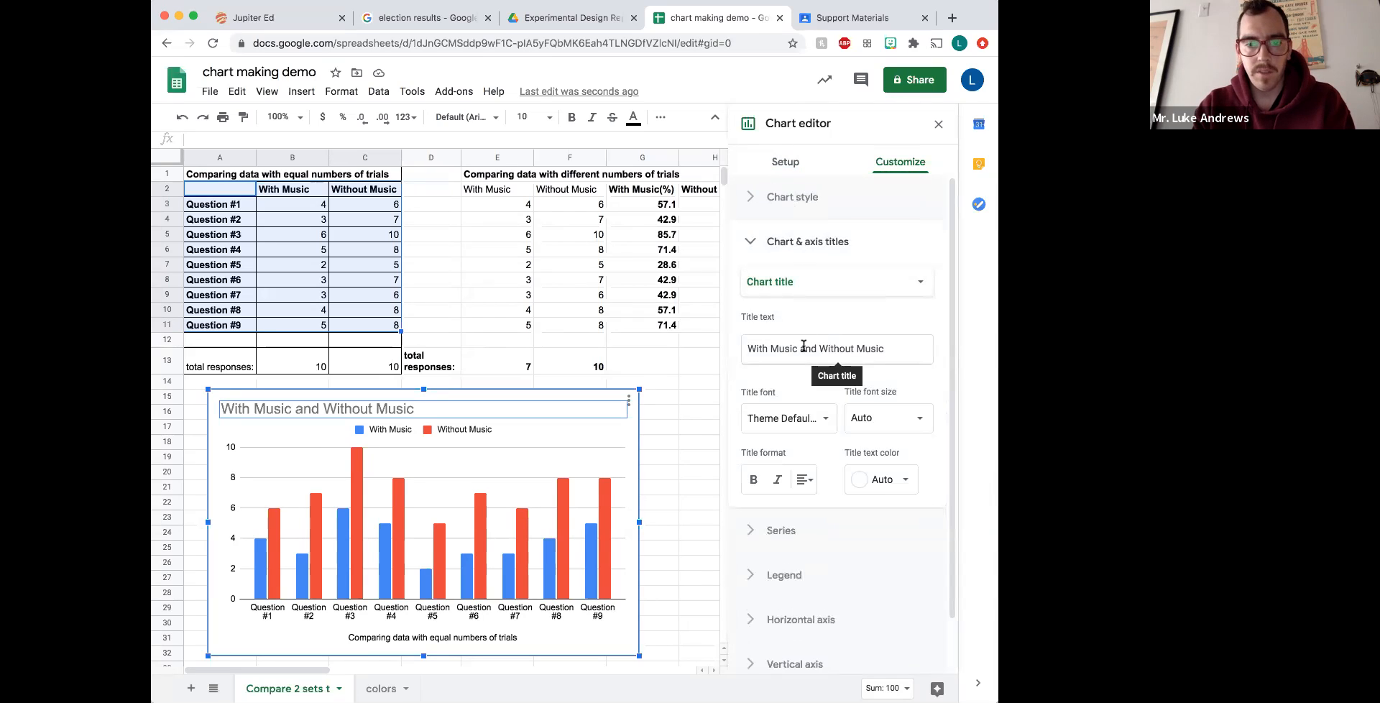
left_click(897, 349)
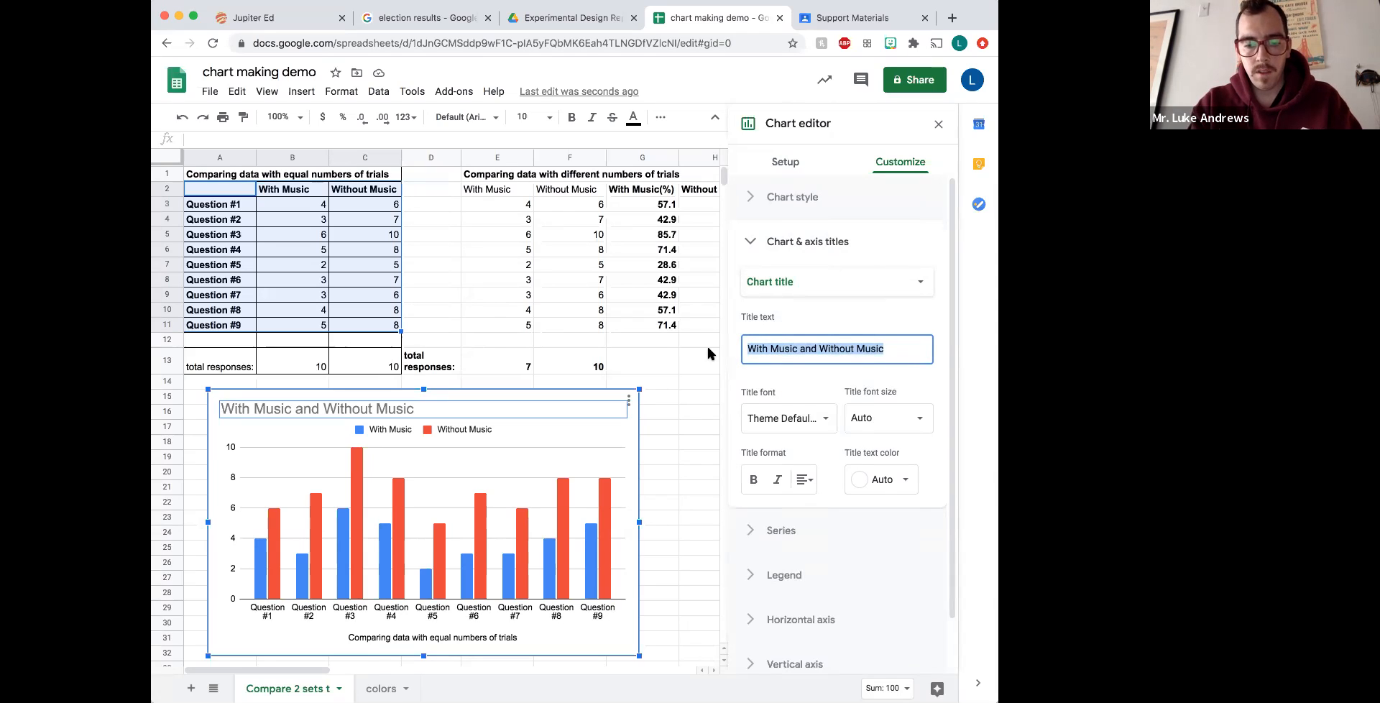
type("IE")
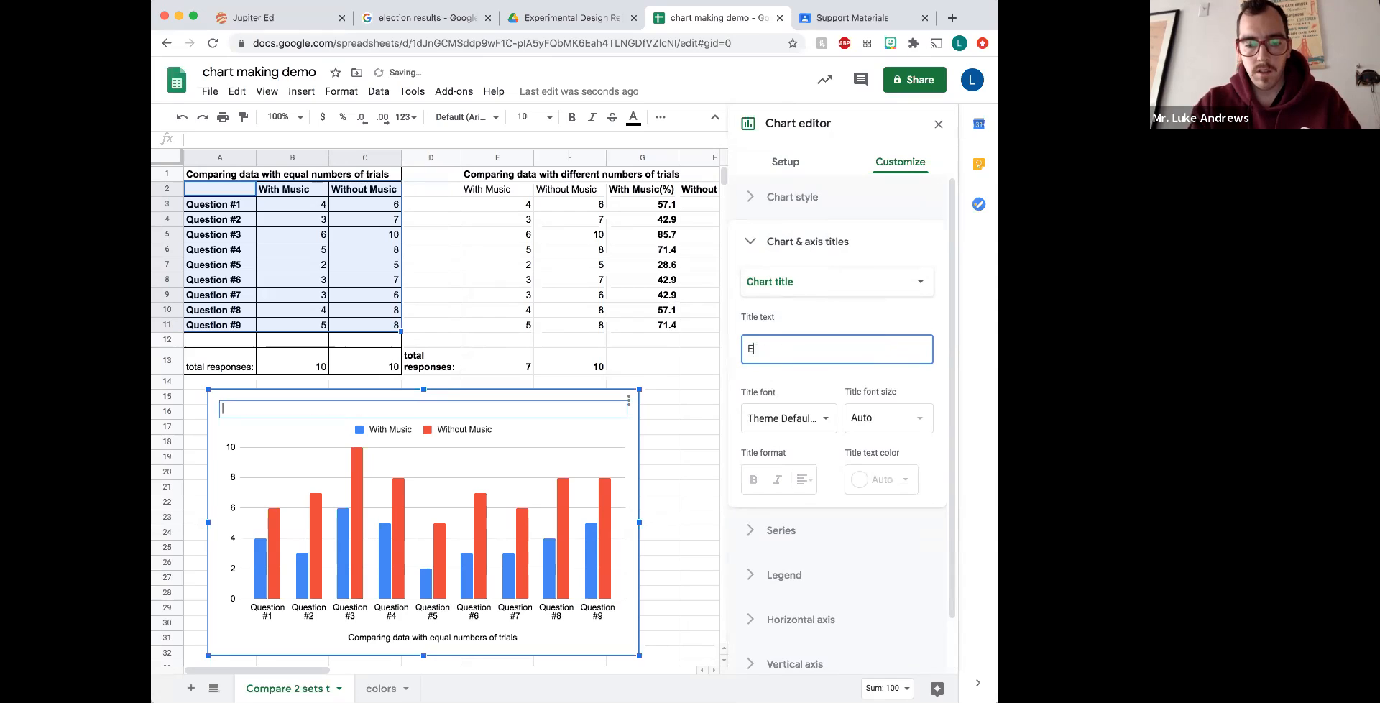
type("ffect of Music")
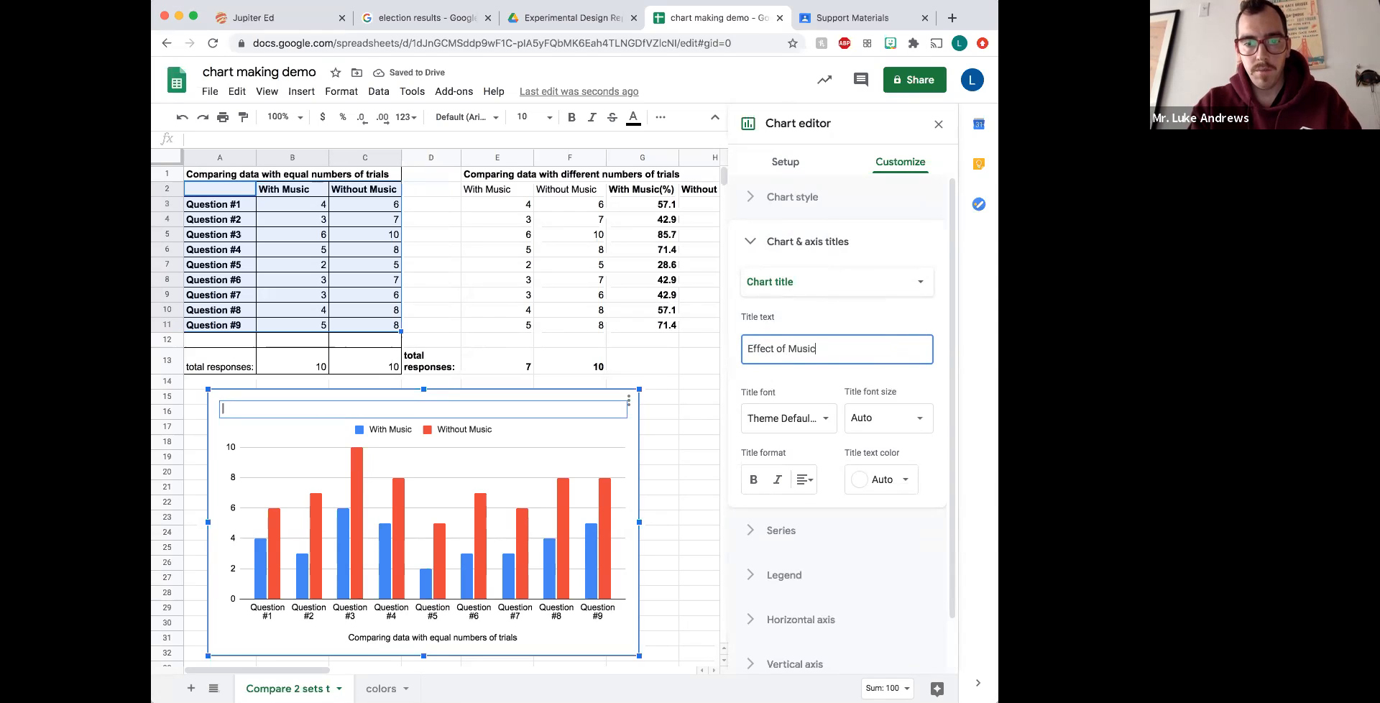
type(" on Observation")
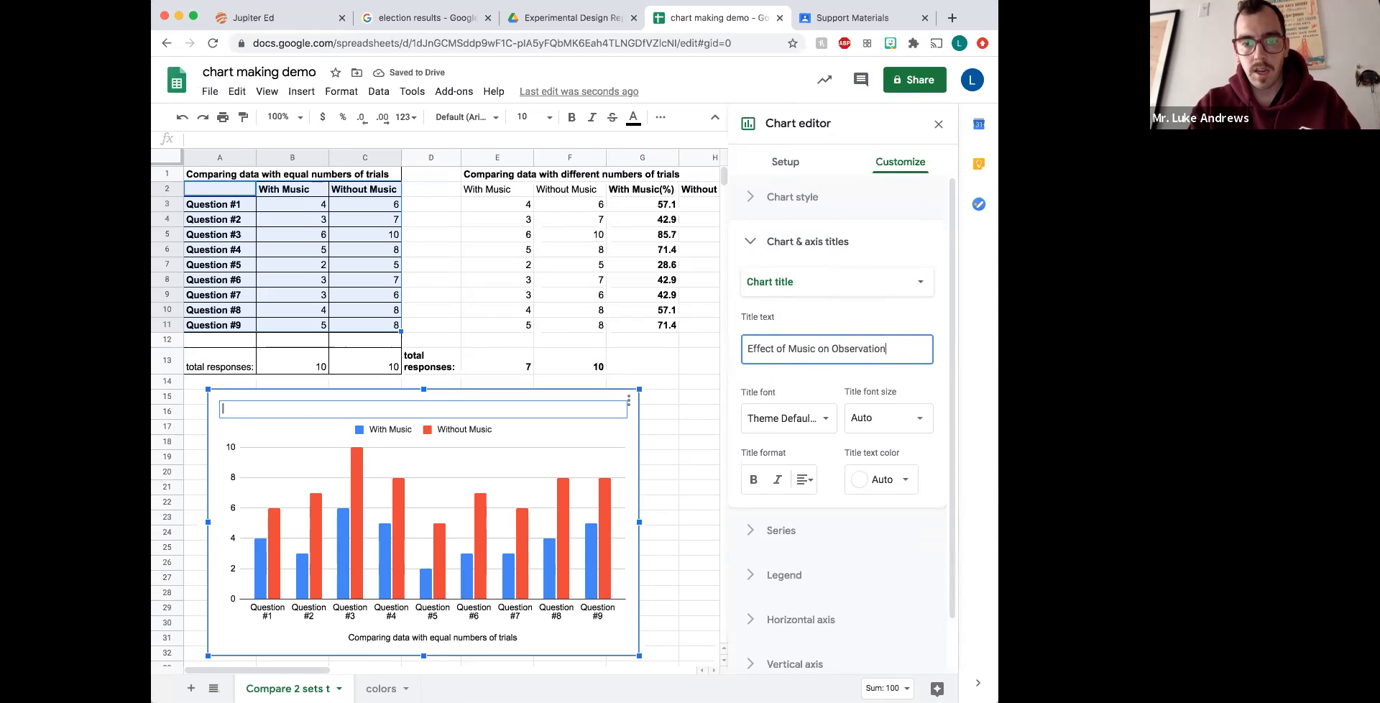
left_click(805, 372)
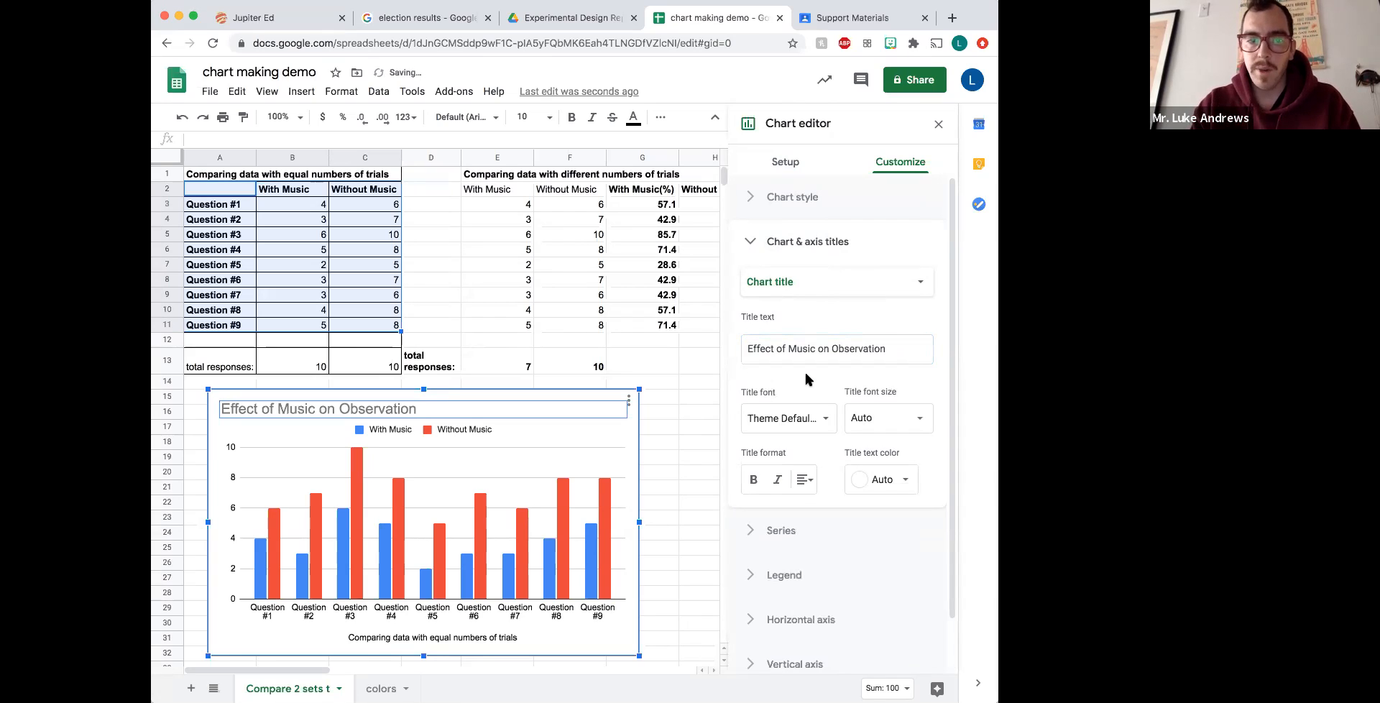
left_click(804, 480)
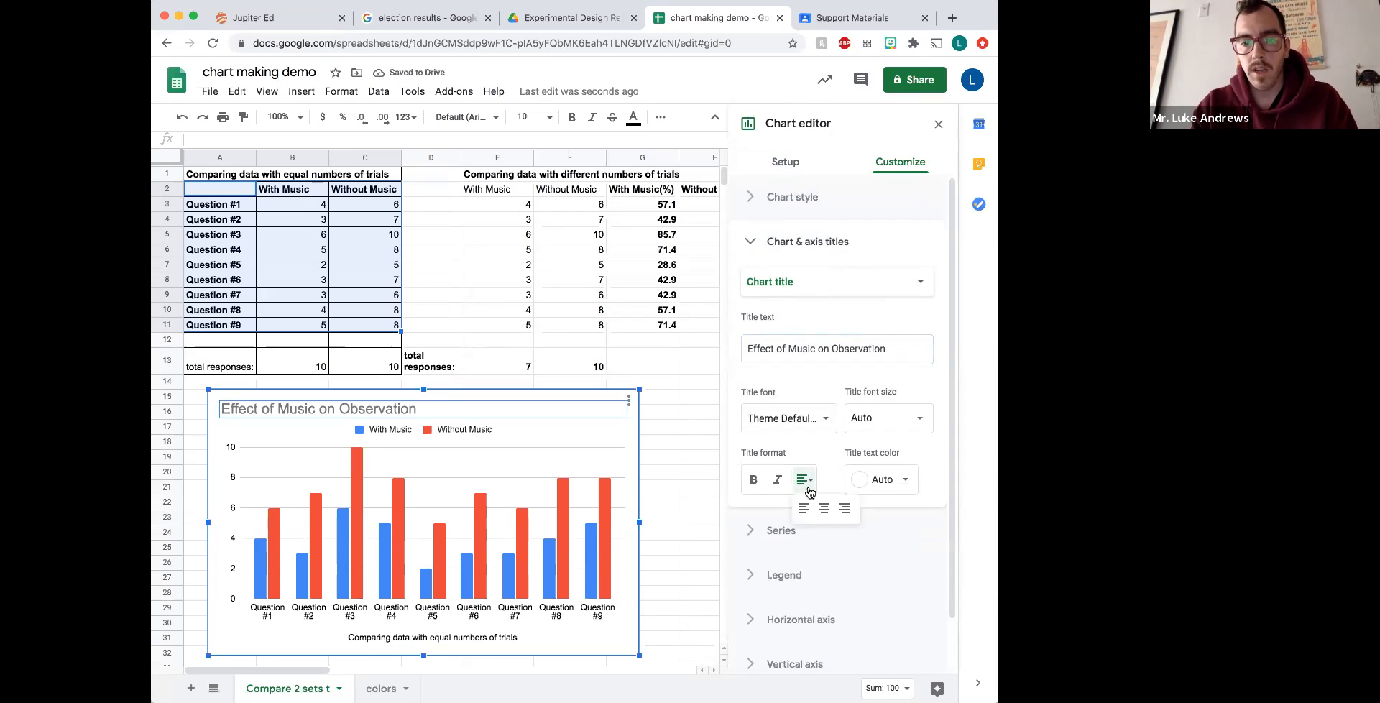
left_click(824, 508)
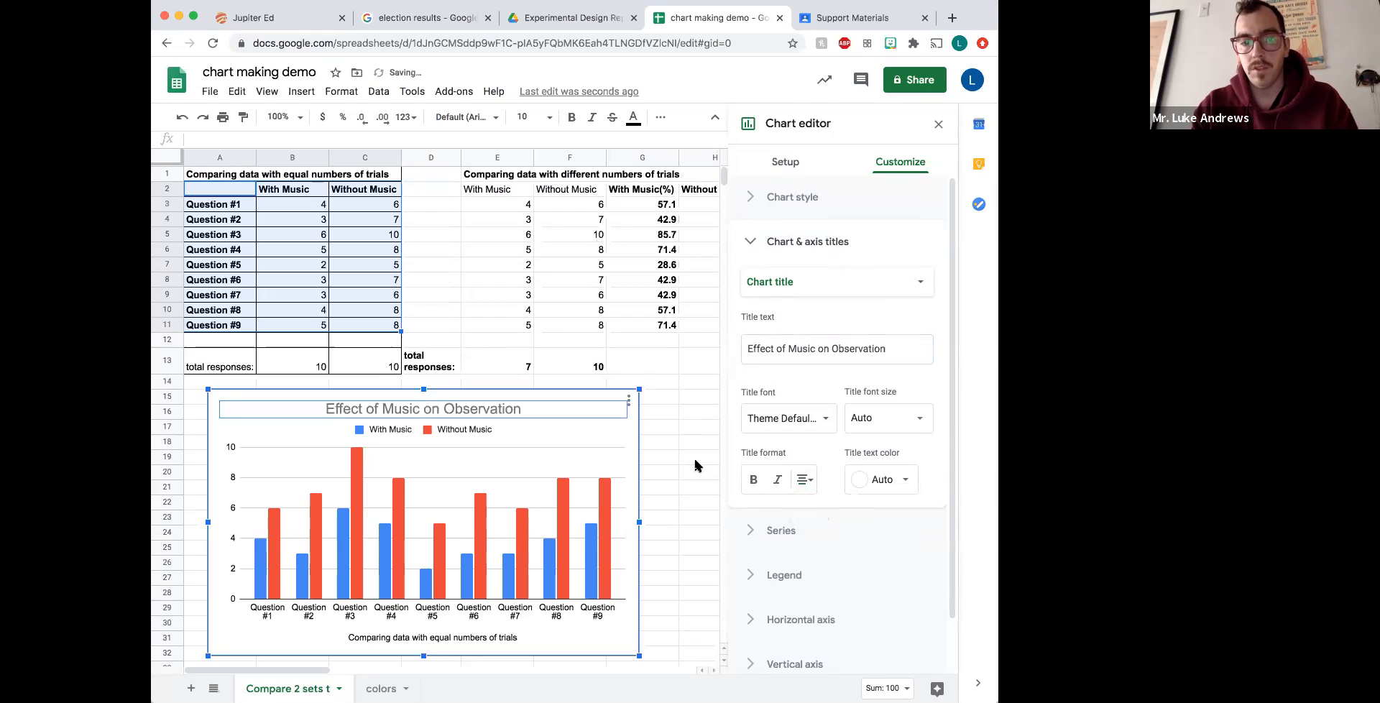
Step: Move the legend down beside the horizontal axis title, and make the chart wider with a slightly shorter plot area
left_click(473, 431)
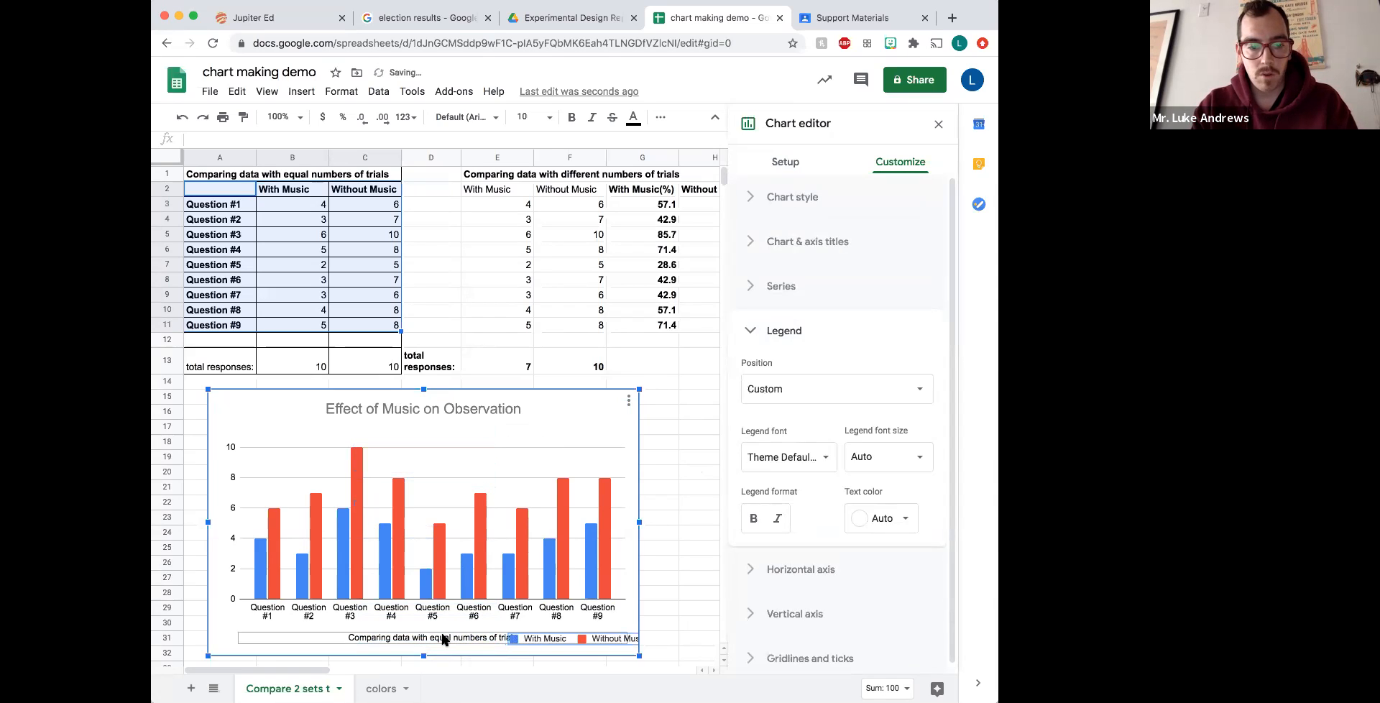
left_click_drag(639, 522, 694, 521)
left_click(549, 529)
left_click_drag(460, 599, 460, 583)
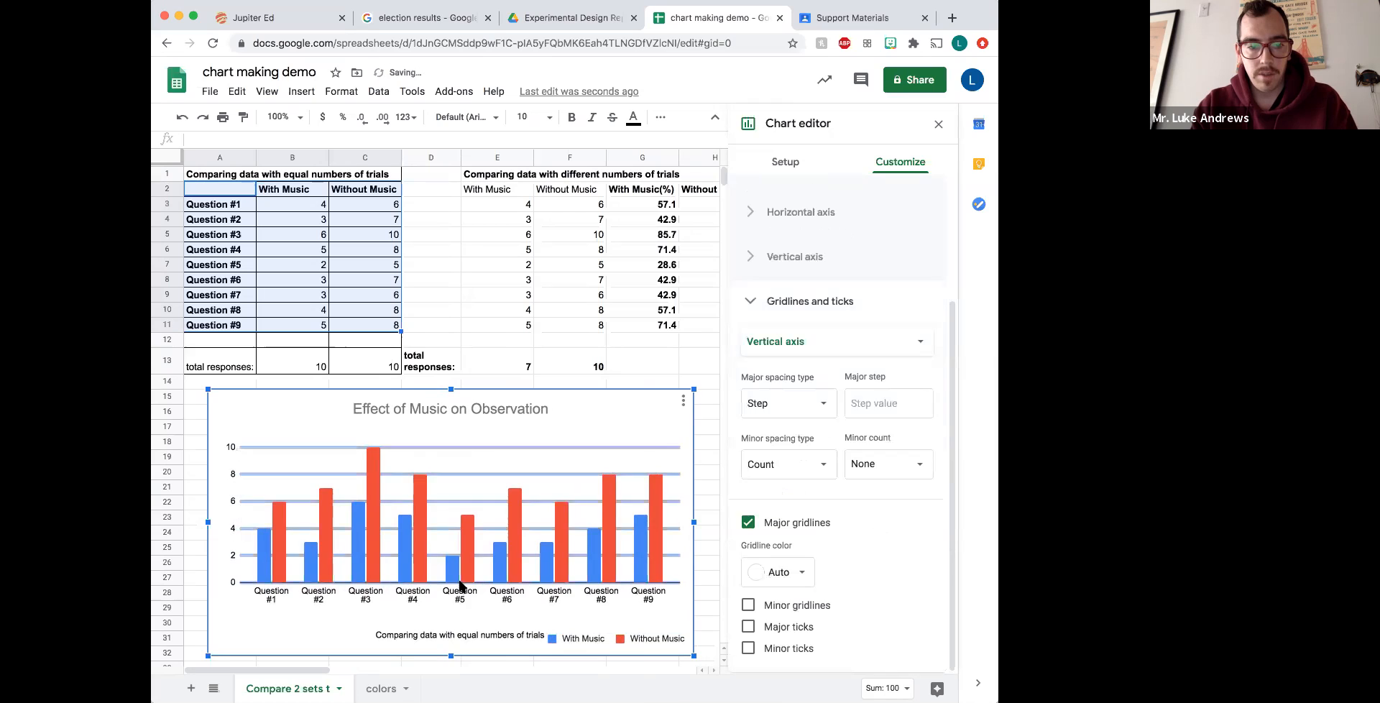
Step: Raise the legend so it sits between the question labels and the horizontal axis title, at the chart's right side
left_click(466, 635)
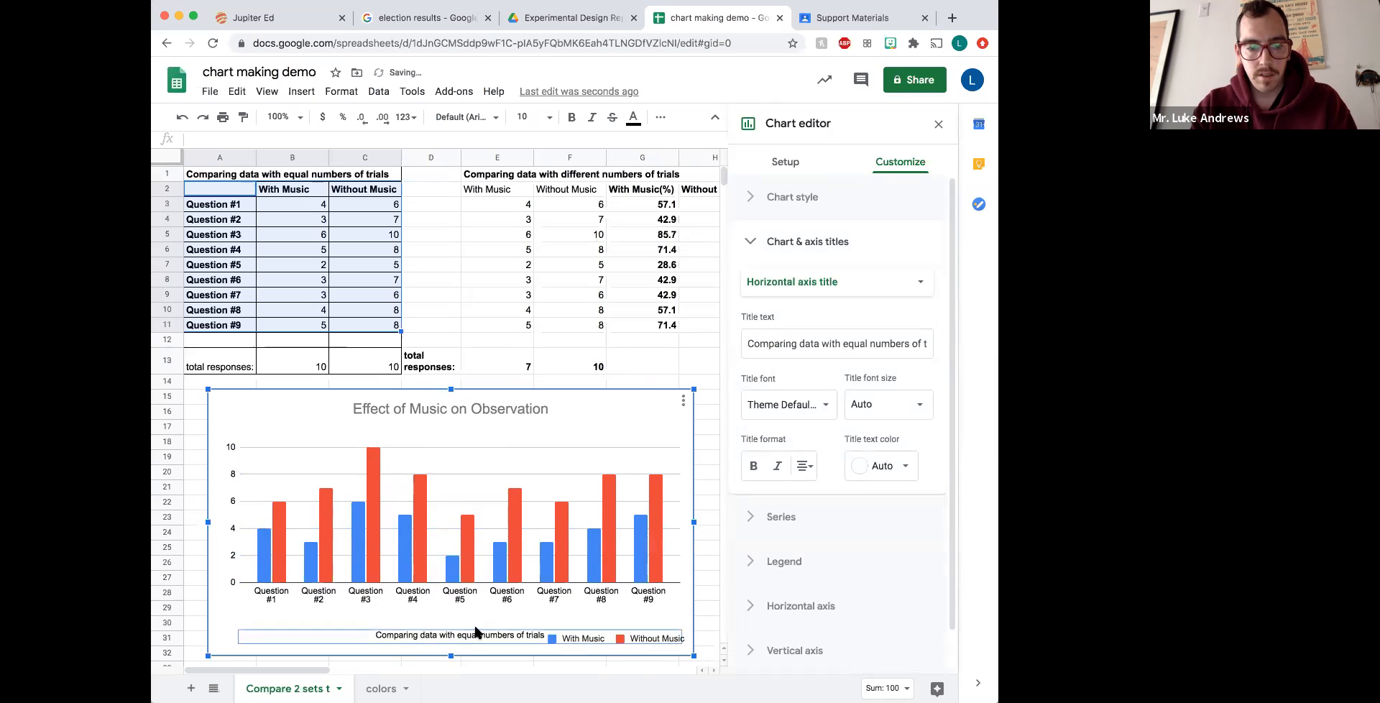
left_click(624, 639)
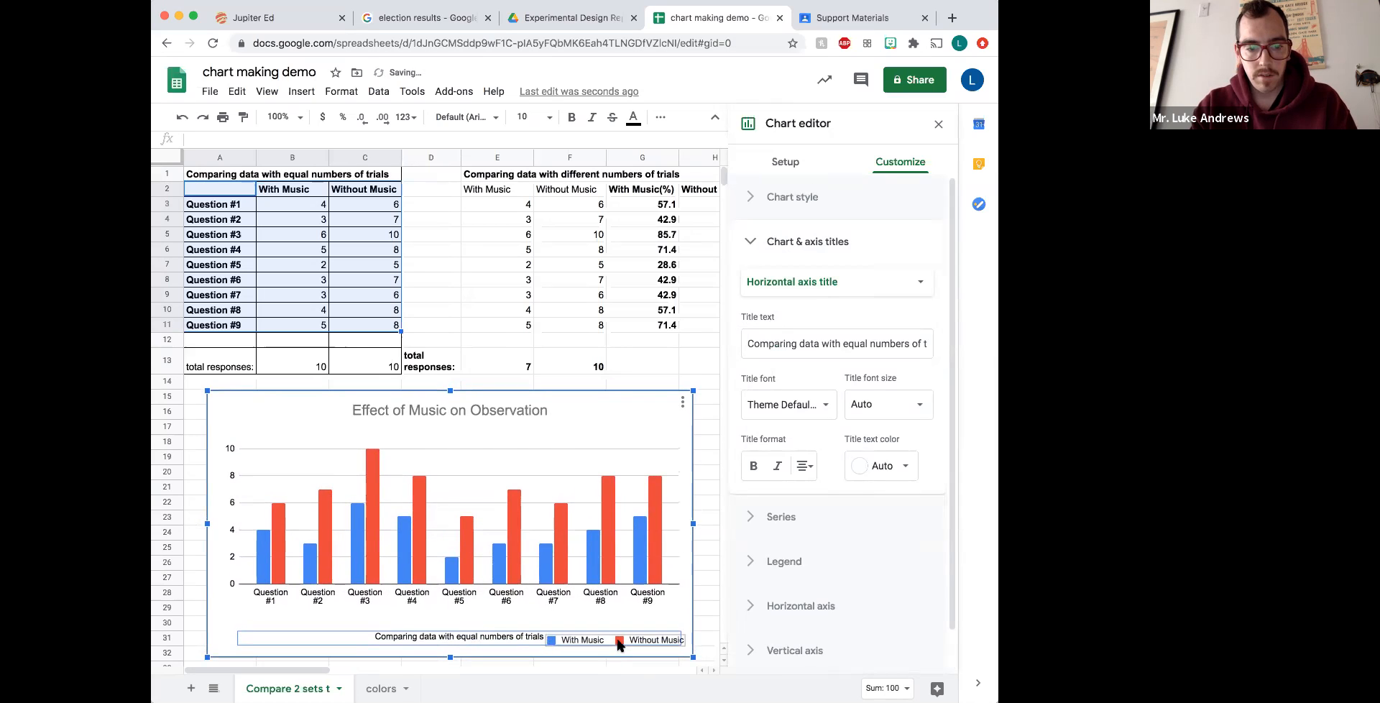
left_click_drag(624, 637, 622, 619)
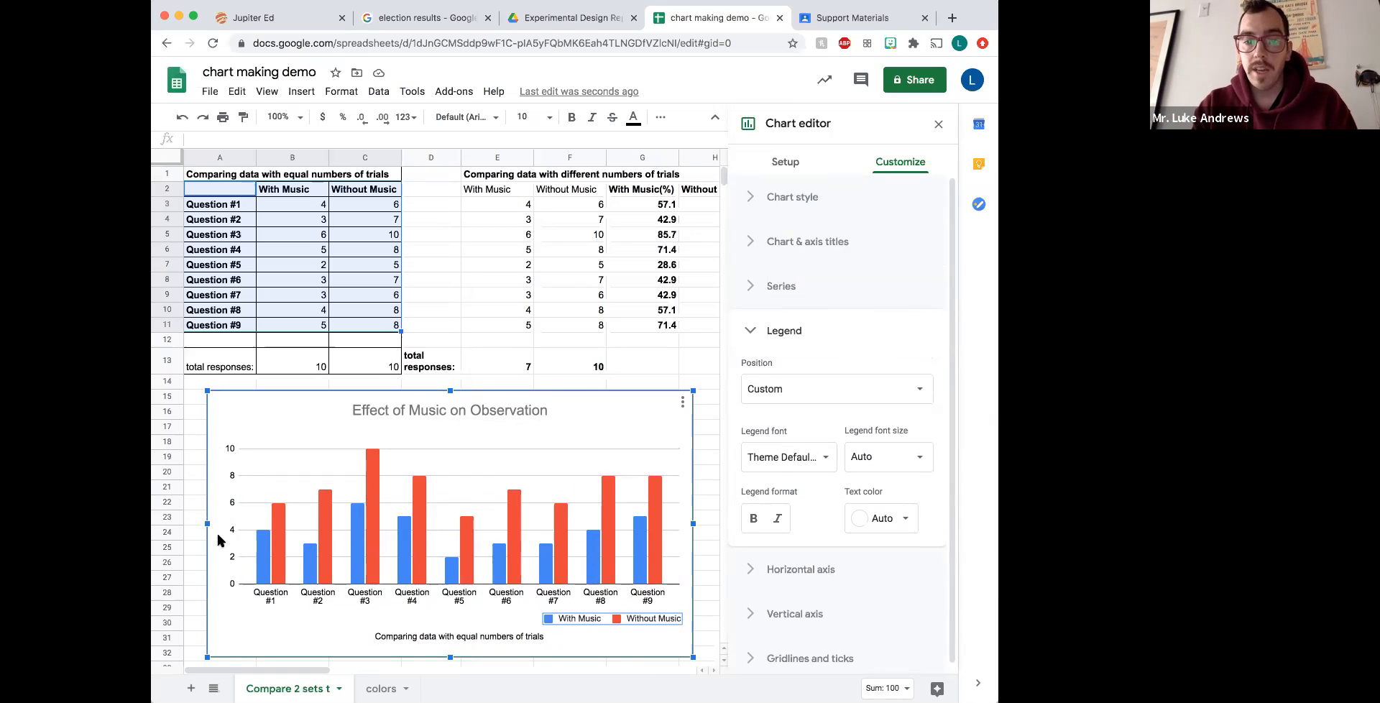
Step: Set the vertical axis title to "# of Correct Responses"
left_click(759, 331)
left_click(761, 245)
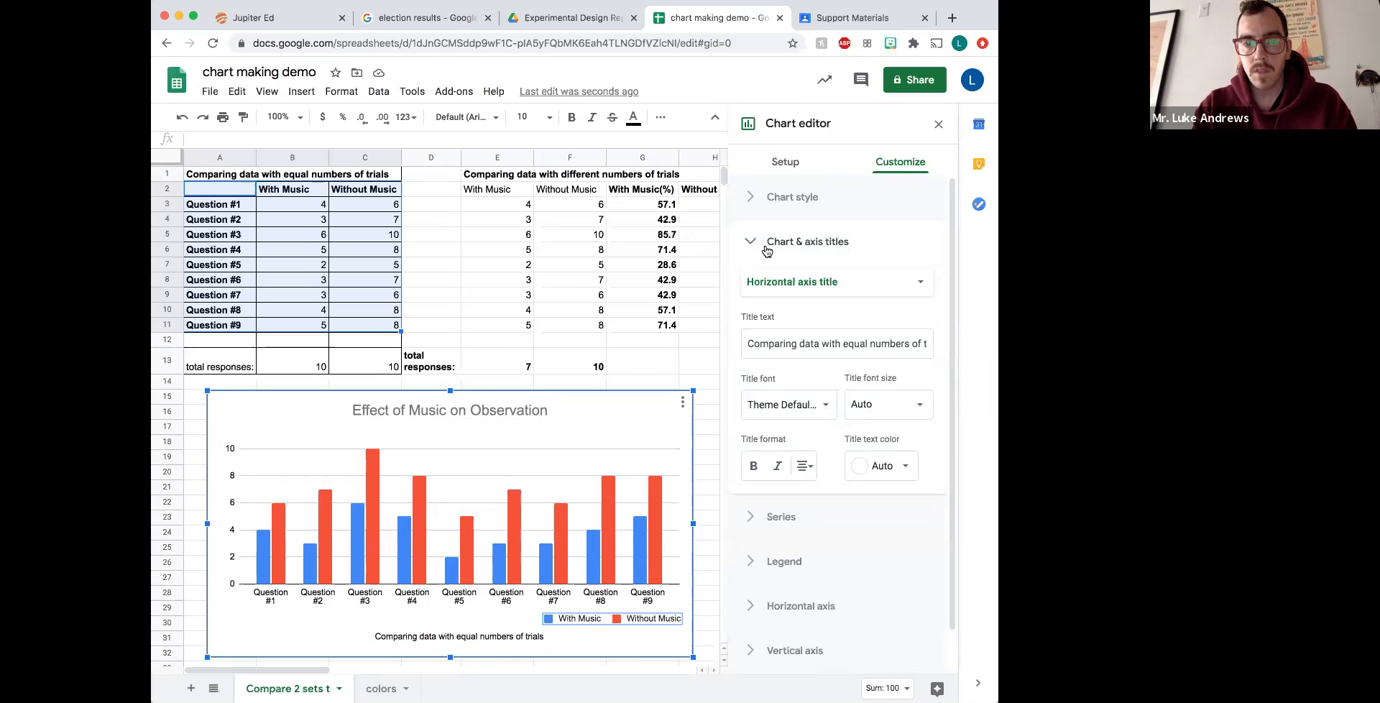
left_click(817, 286)
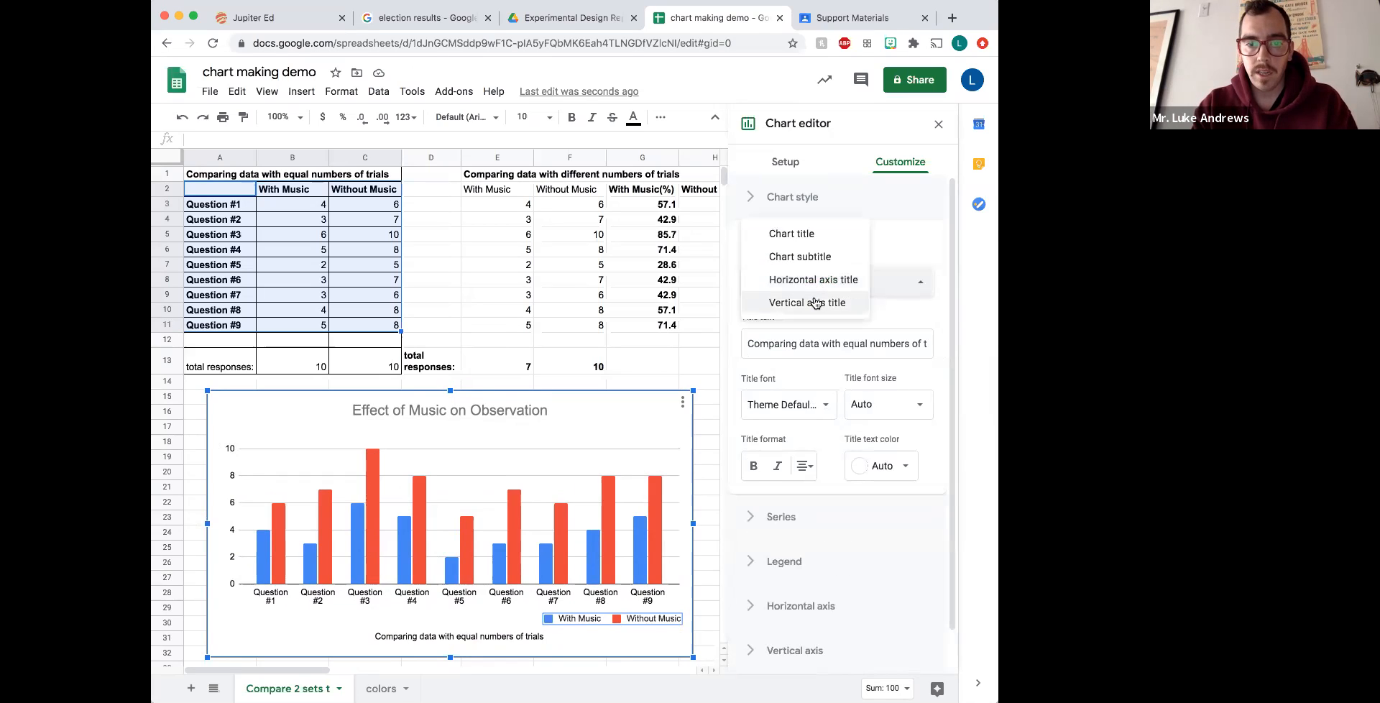
left_click(813, 300)
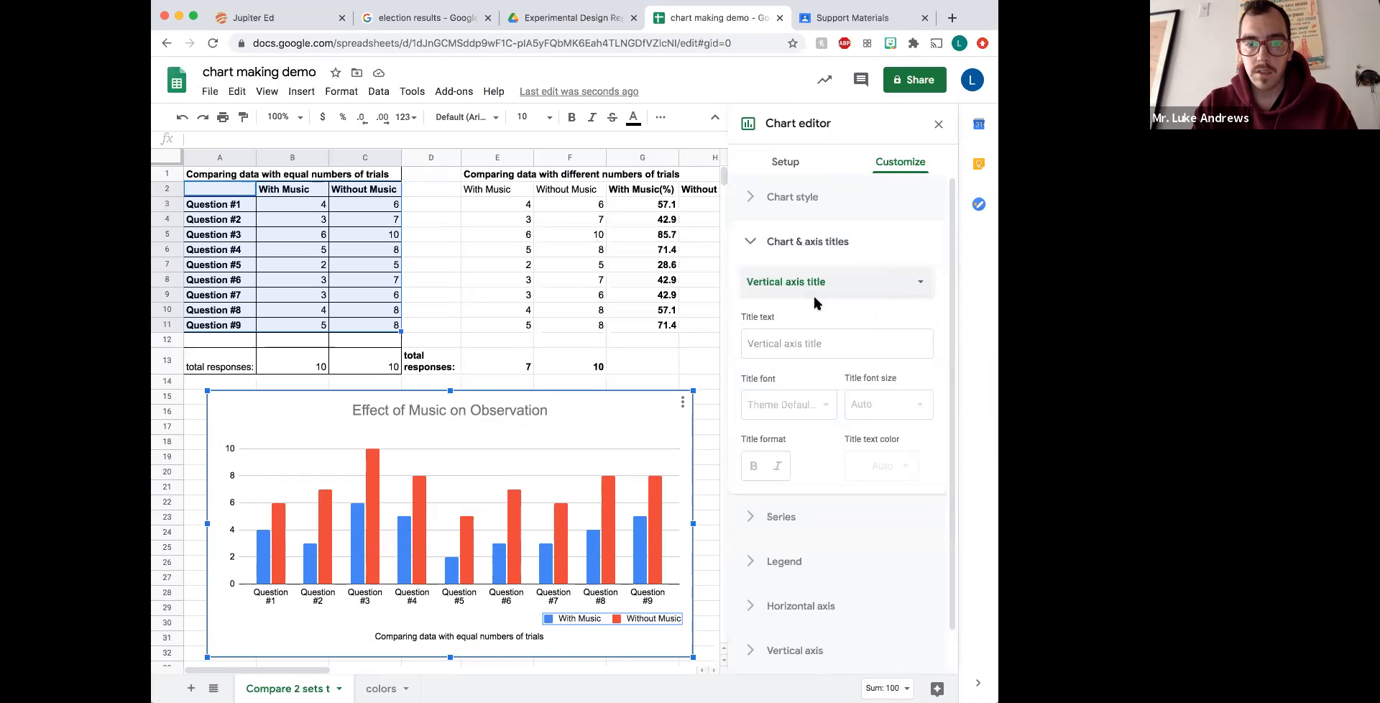
left_click(832, 345)
type("# of C")
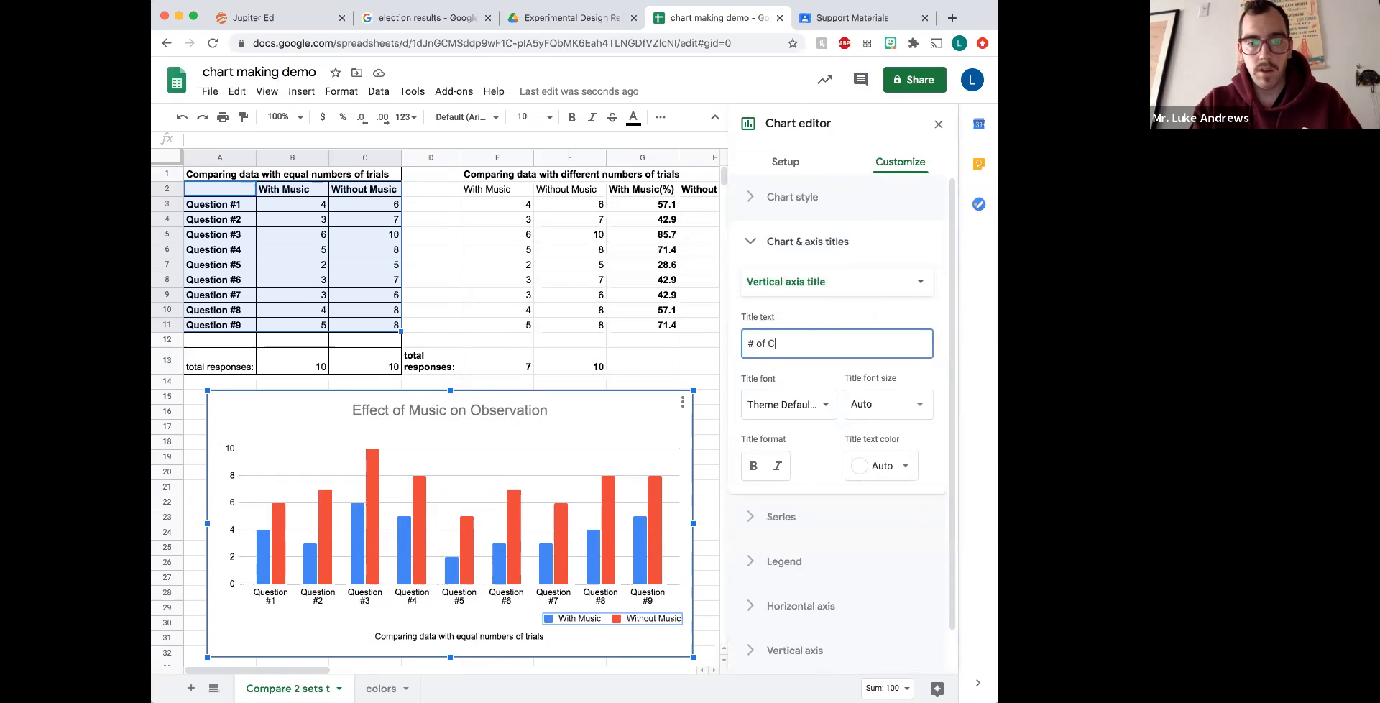
type("orrect Responses")
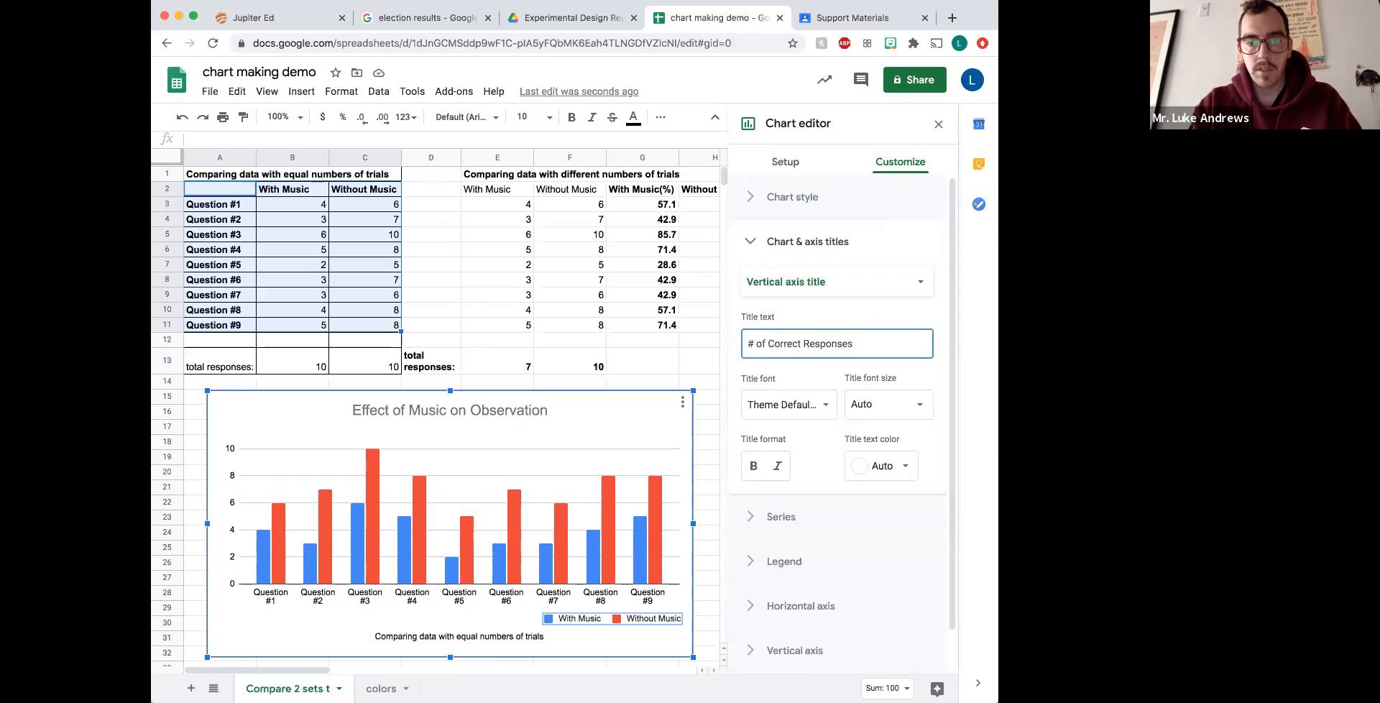
Step: Collapse the open chart customization sections and widen the browser window so both data tables show fully
left_click(898, 537)
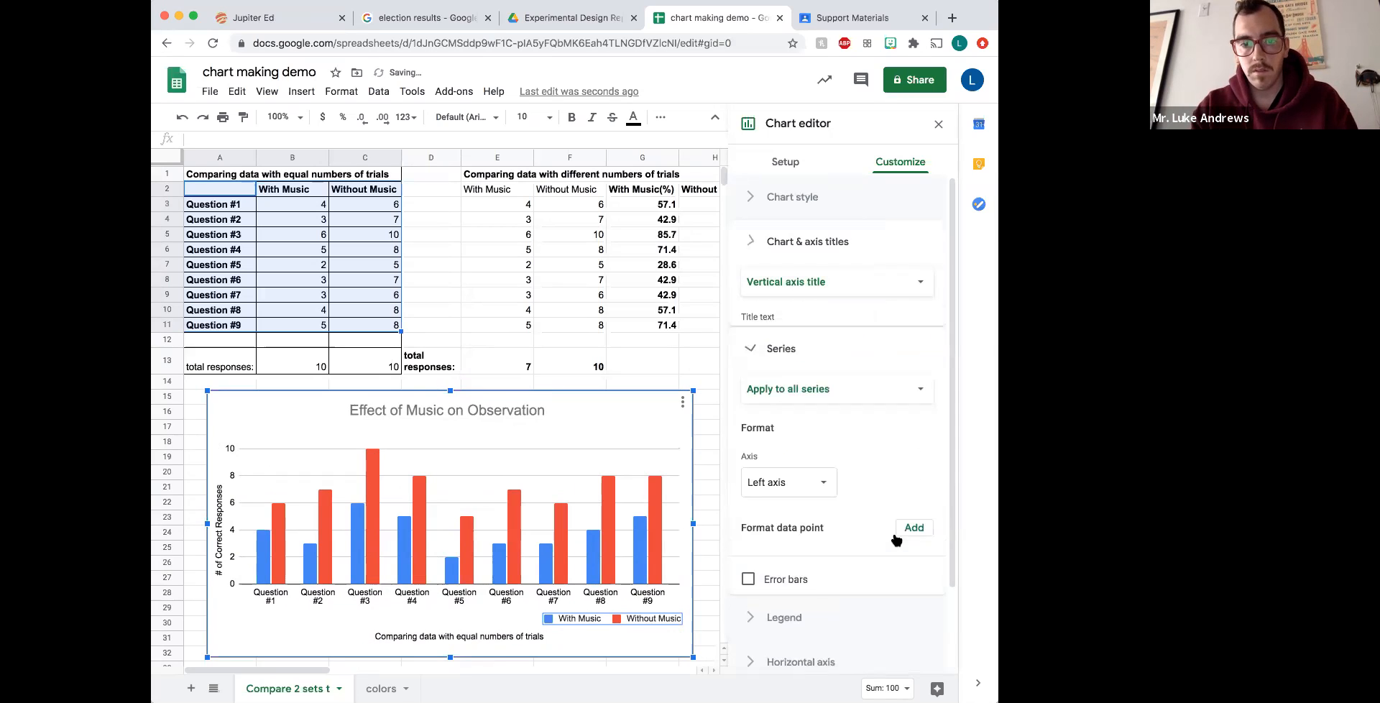
left_click(753, 289)
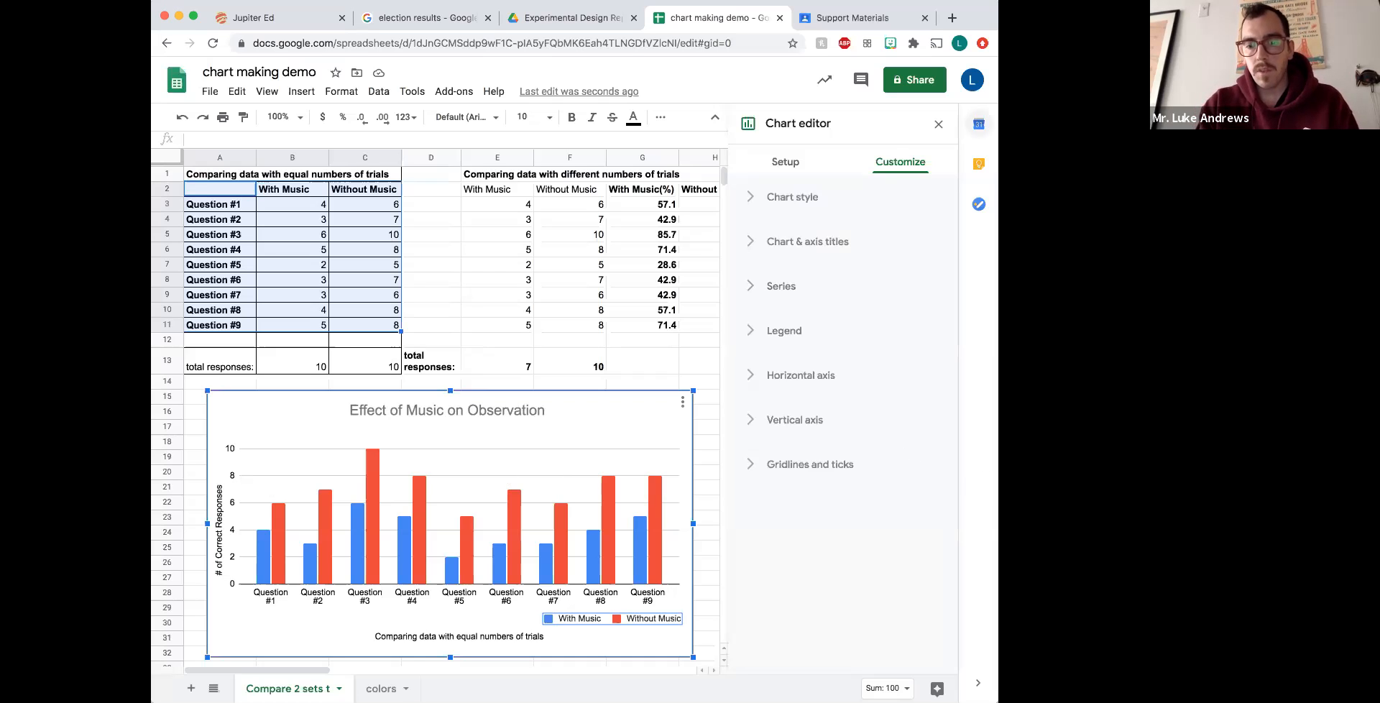
left_click_drag(998, 126, 1150, 125)
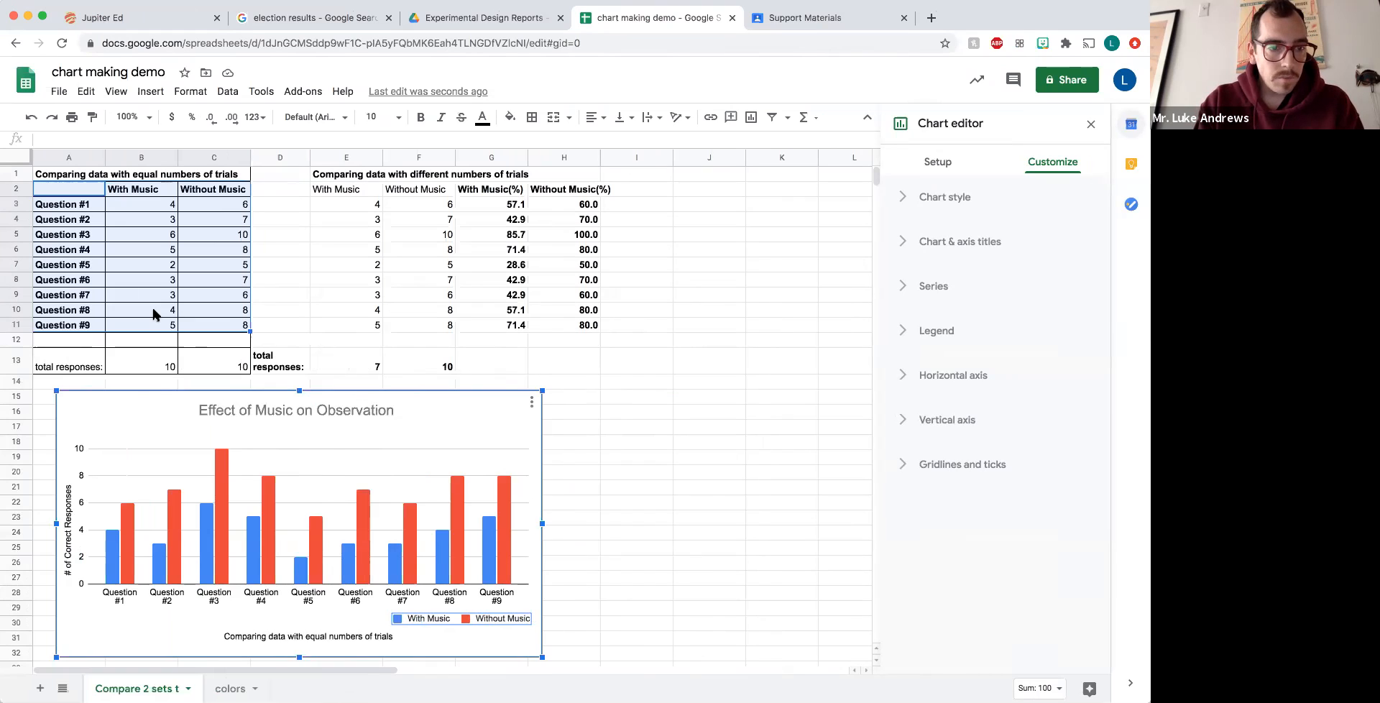
Step: Compare the total responses with and without music in row 13 of the equal-trials and different-trials tables
left_click(148, 358)
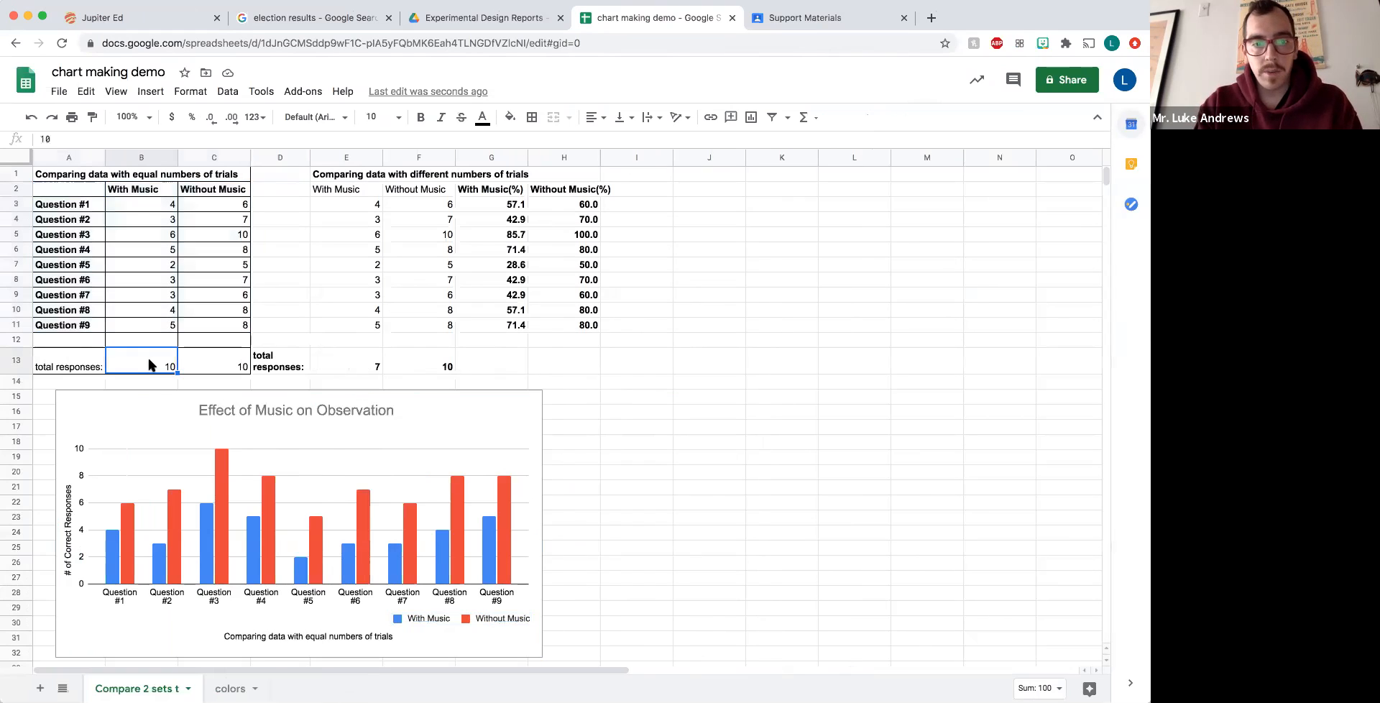
key("Right")
key("Left")
key("Right")
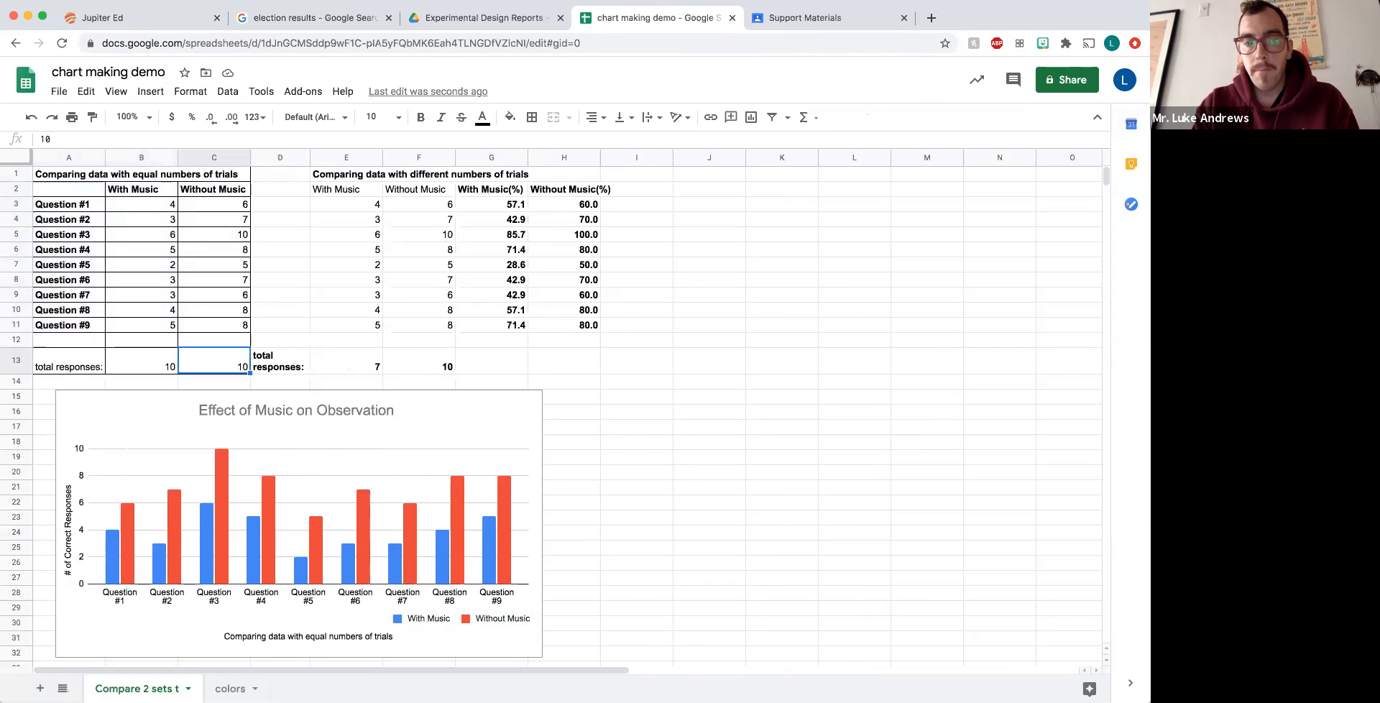
key("Right")
key("Right")
key("Right")
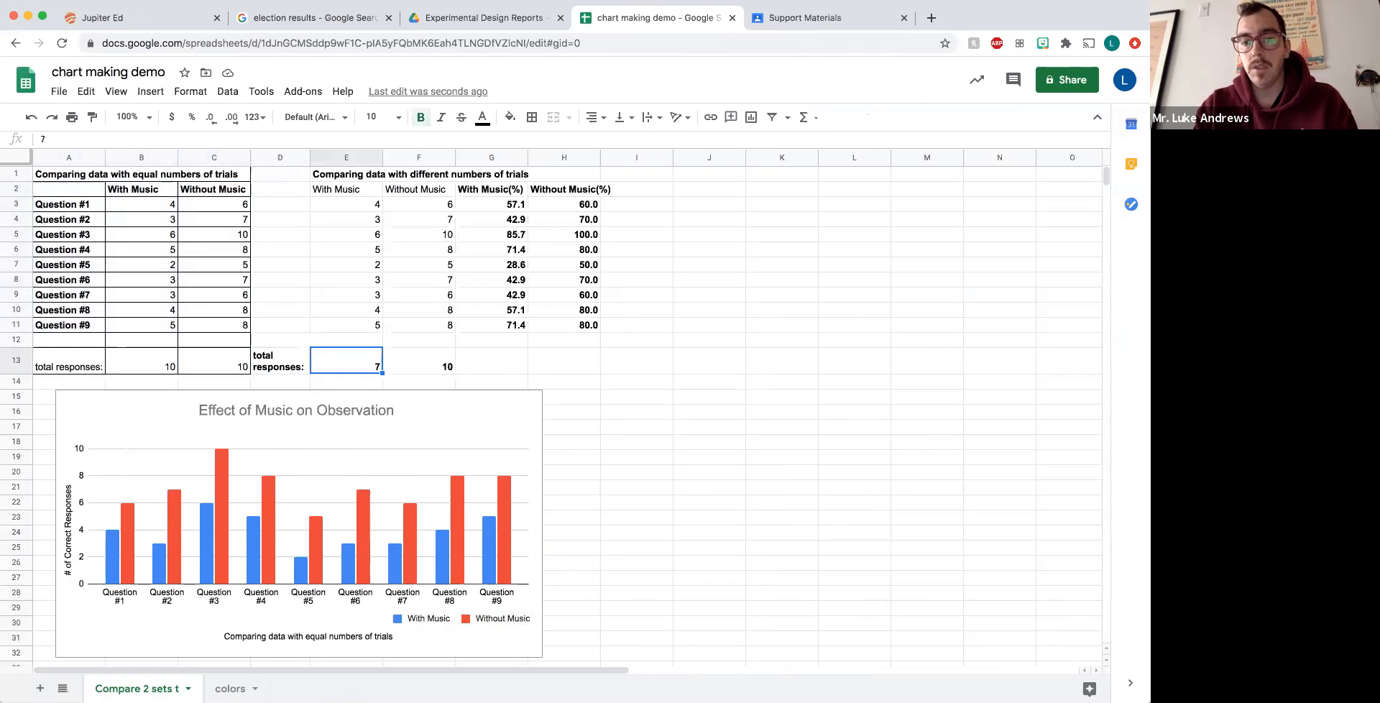
left_click(359, 366)
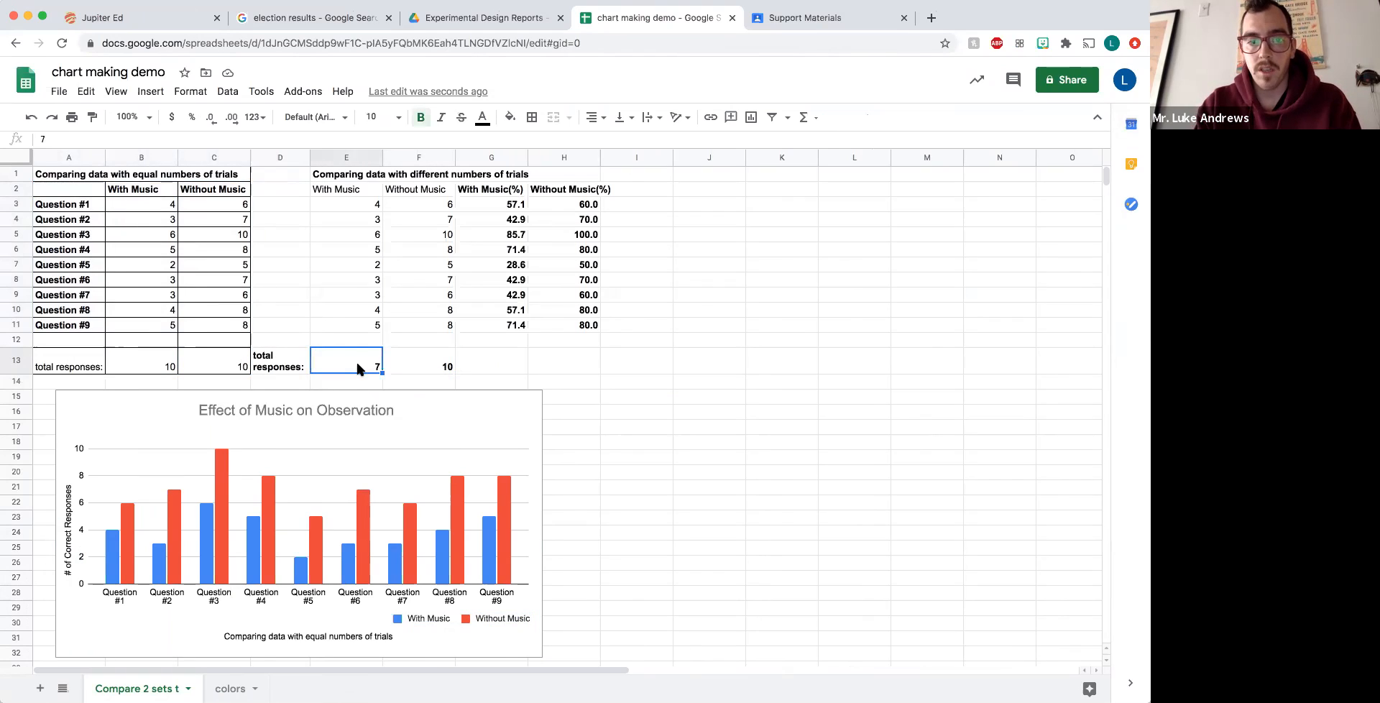
left_click(432, 361)
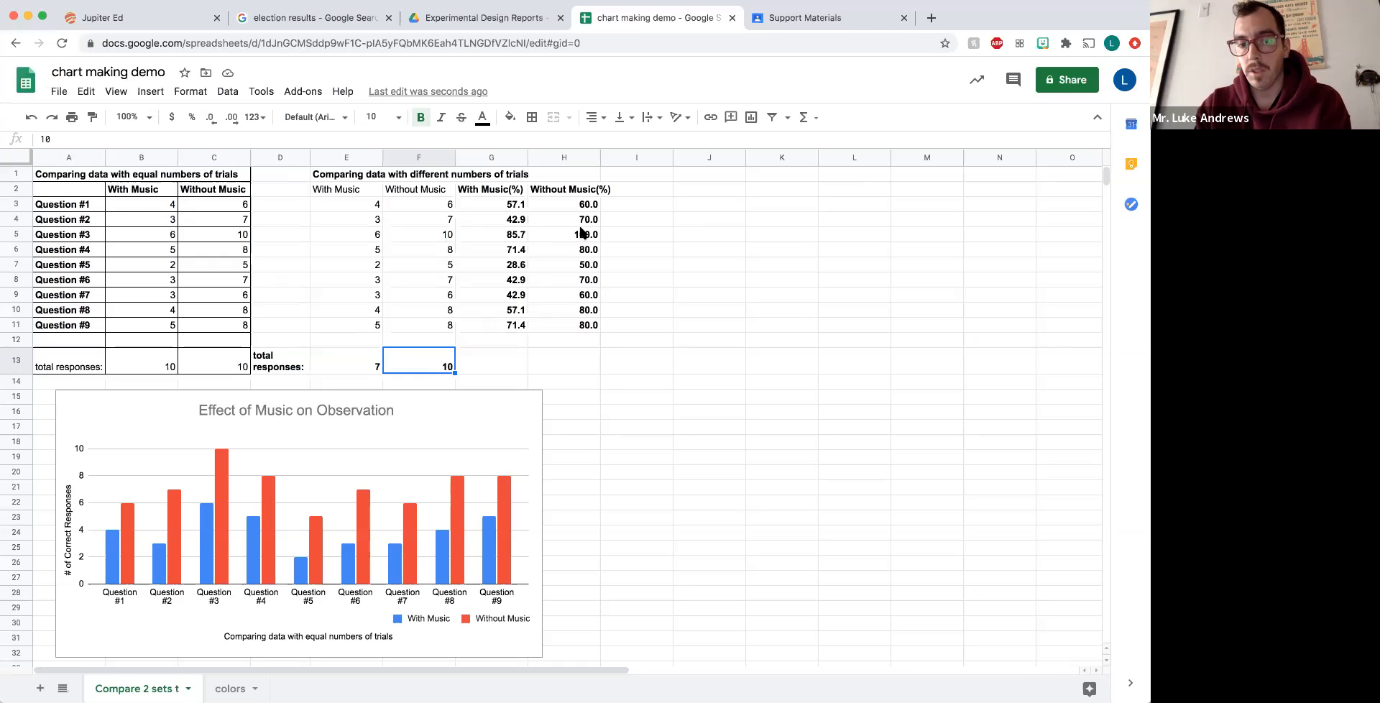
Step: Move the Effect of Music on Observation chart slightly down and over to the left edge of column A
left_click(534, 420)
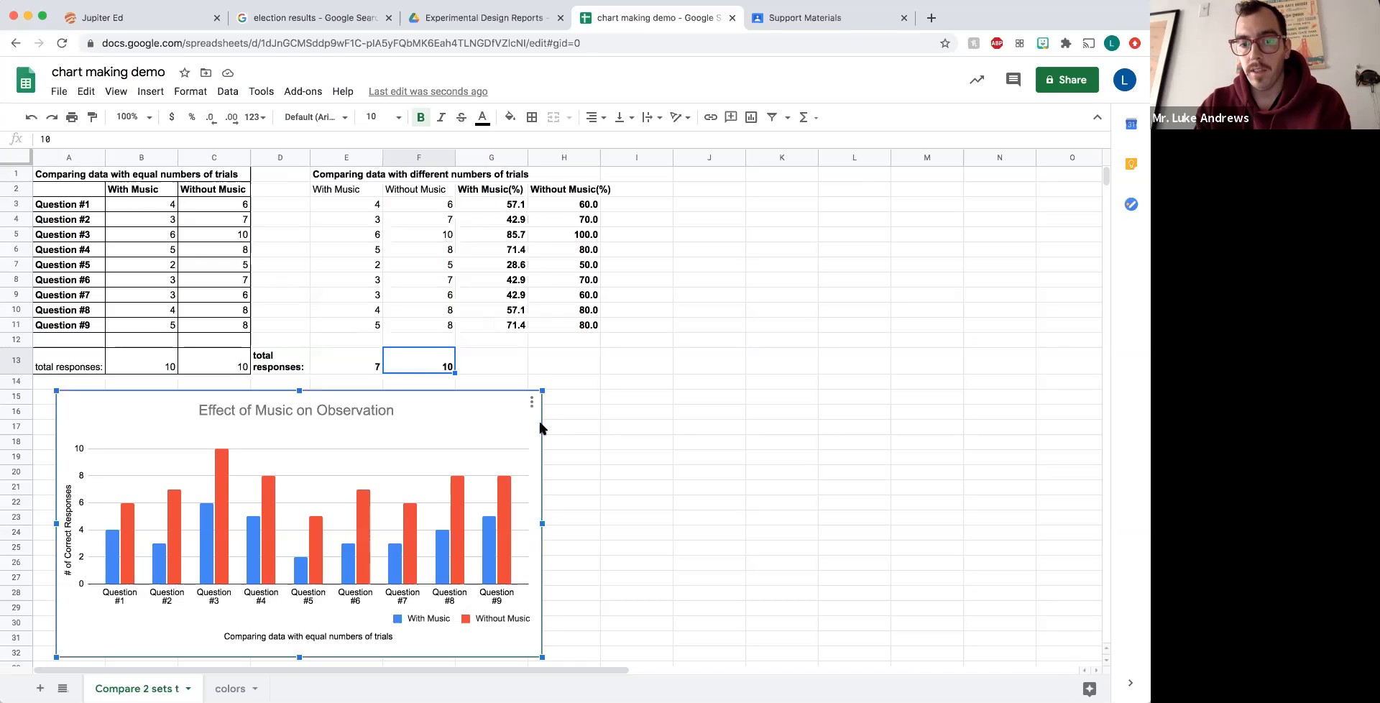
left_click_drag(541, 422, 519, 428)
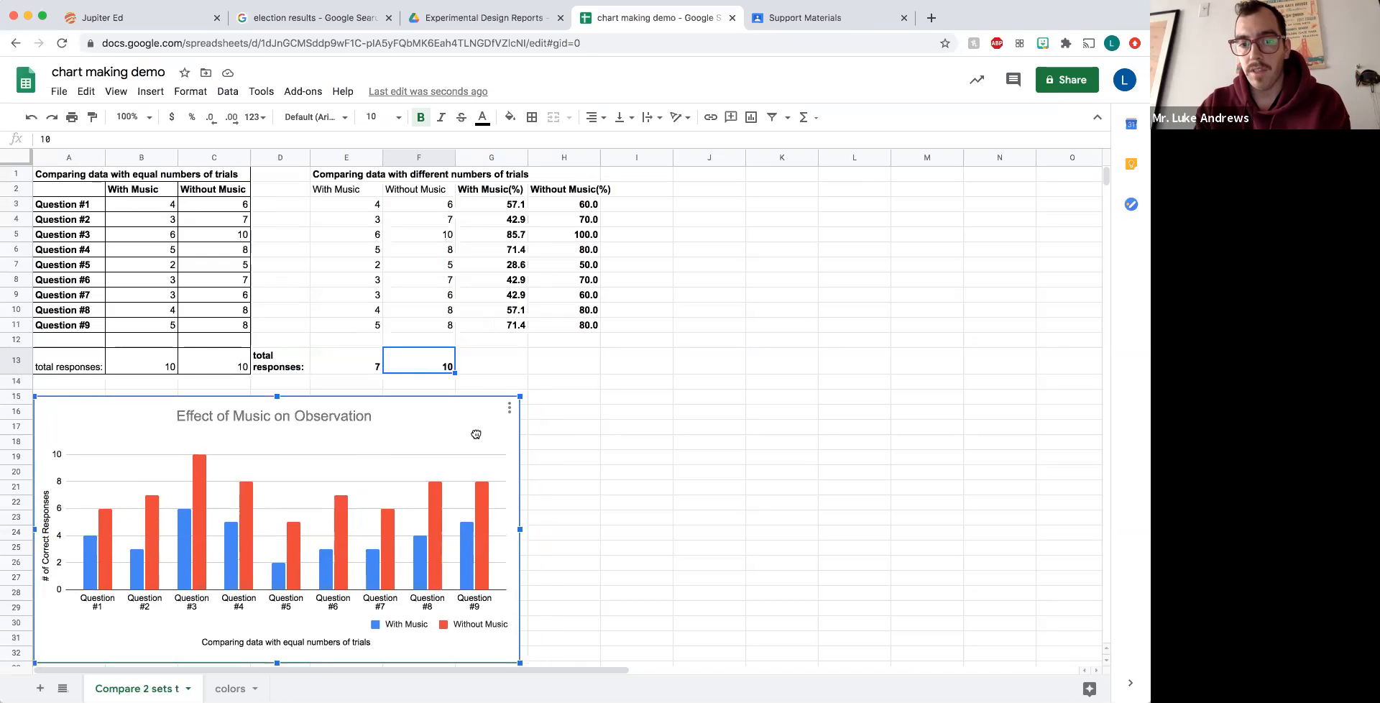
Step: Inspect the With Music(%) formula in G3 and clear all the percentages in G3:H11
left_click(495, 204)
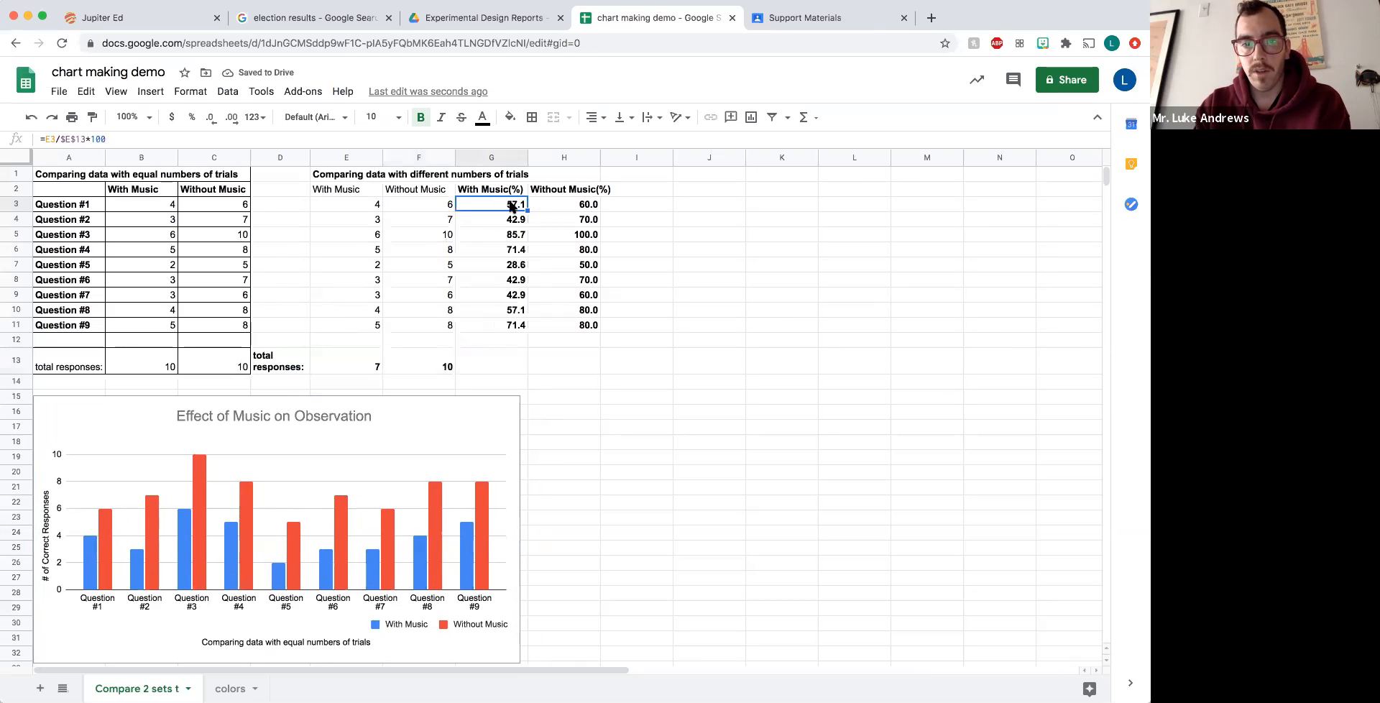
double_click(512, 206)
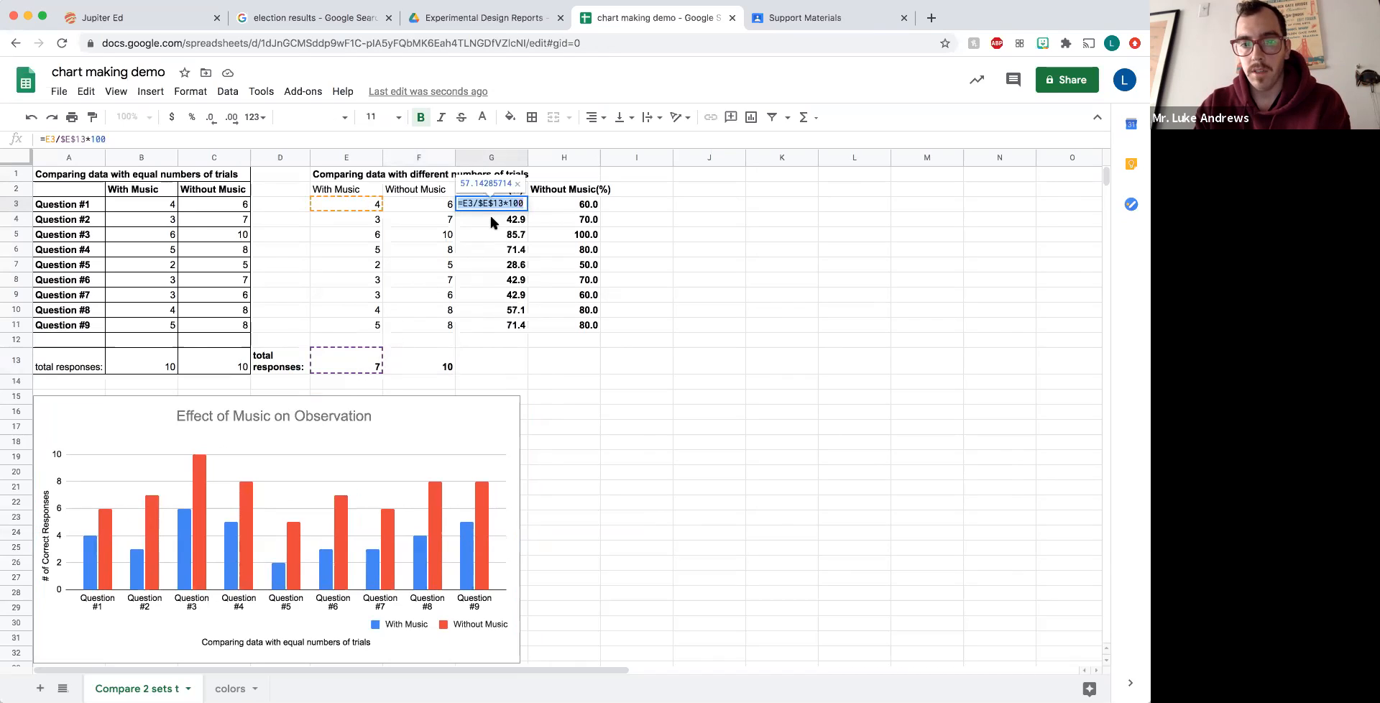
key("Escape")
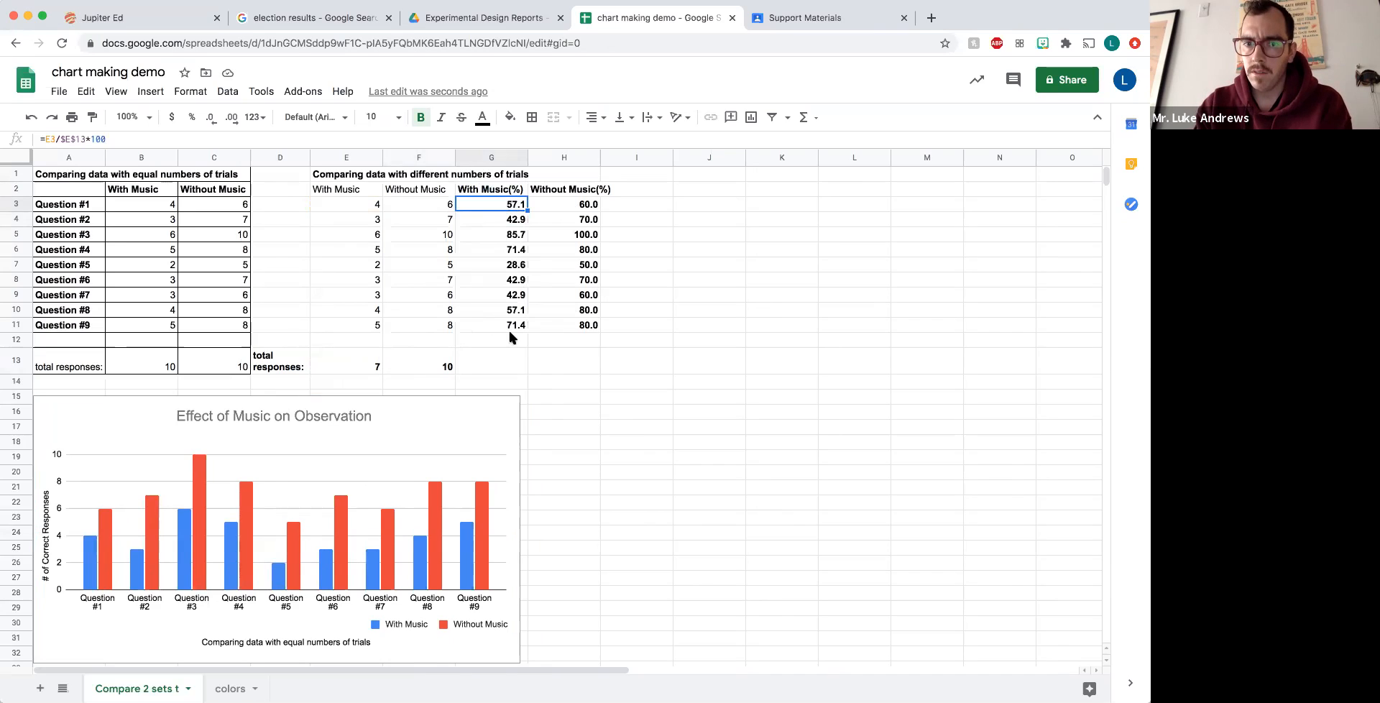
left_click_drag(507, 205, 562, 326)
key("Delete")
Step: Enter the formula =E3/E13*100 in G3 to calculate Question #1's With Music percentage
left_click(501, 206)
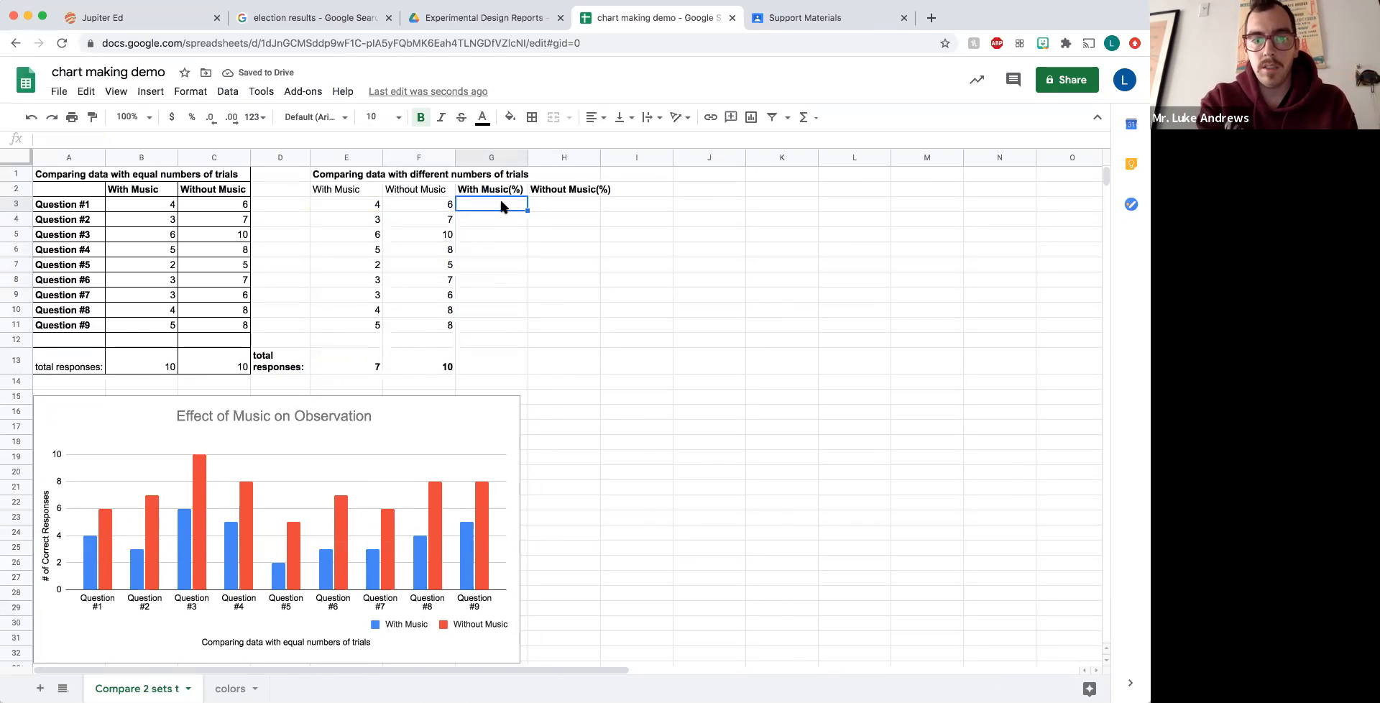
type("=")
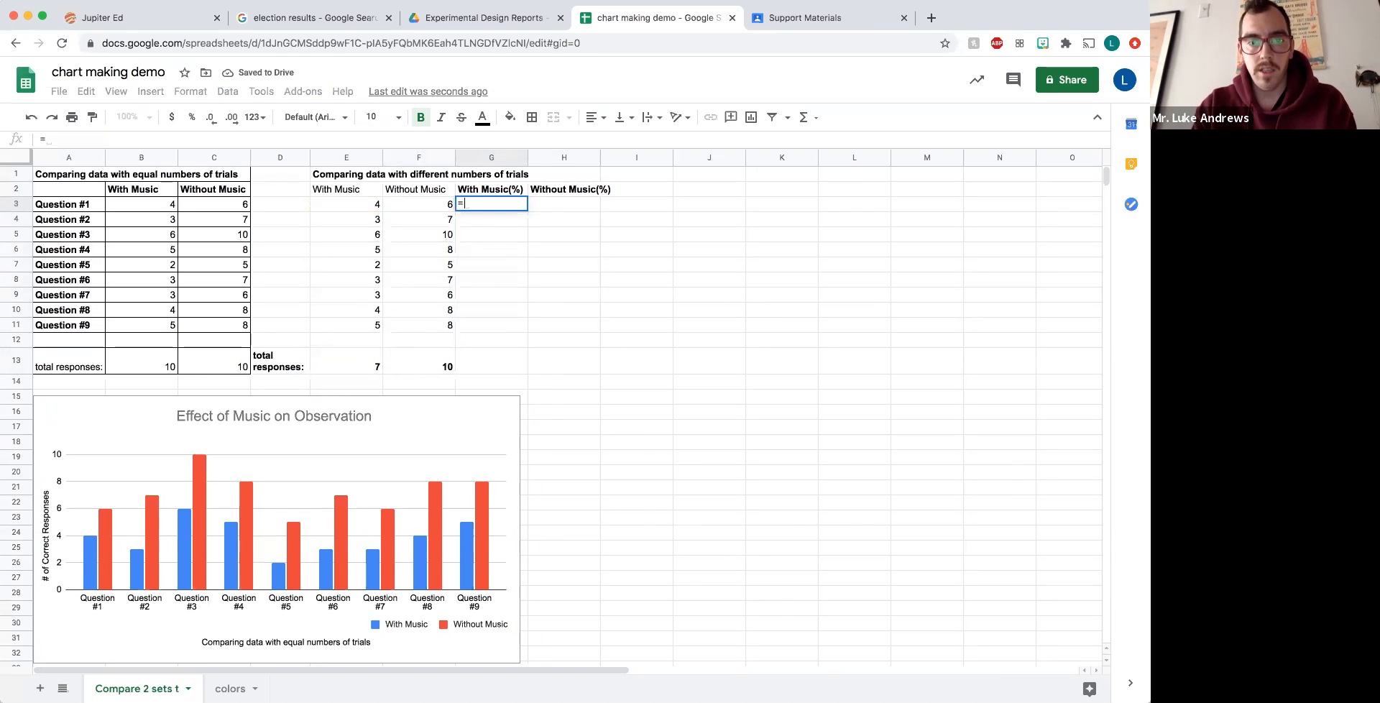
left_click(363, 209)
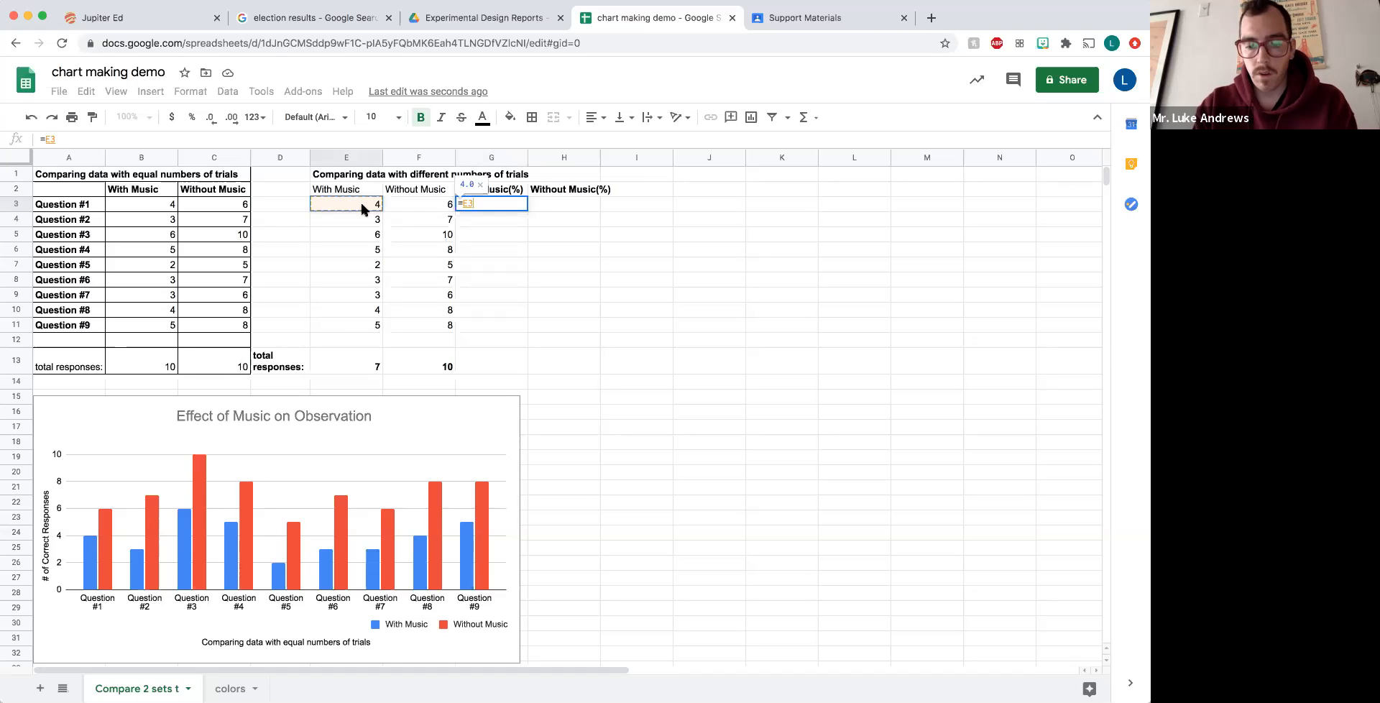
type("/")
left_click(363, 359)
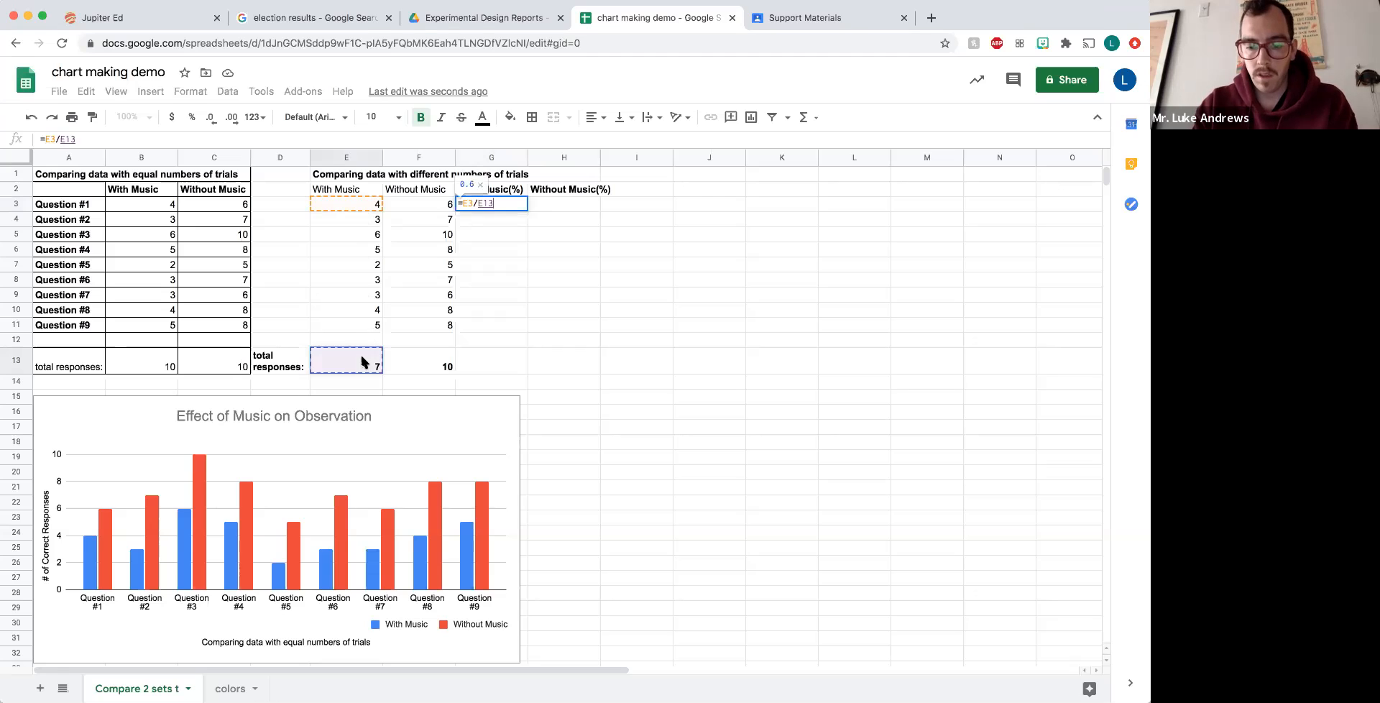
type("*100")
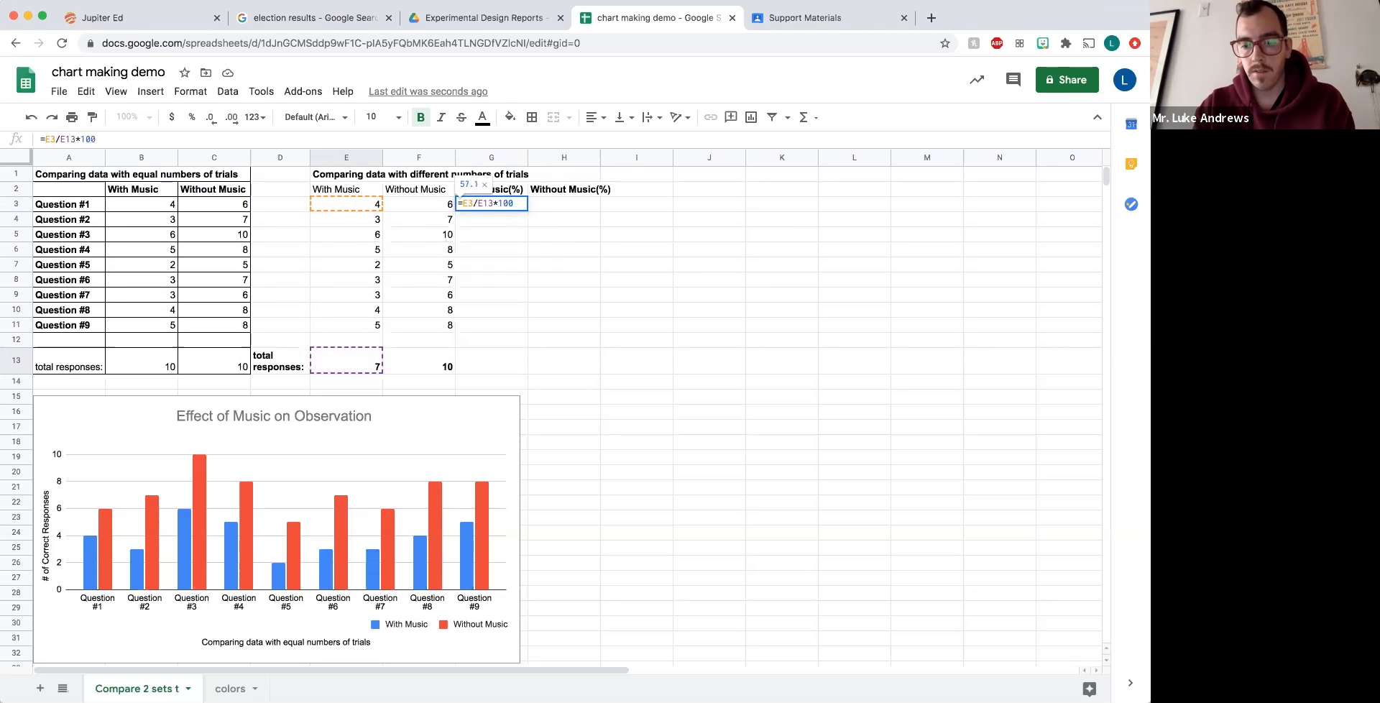
key("Return")
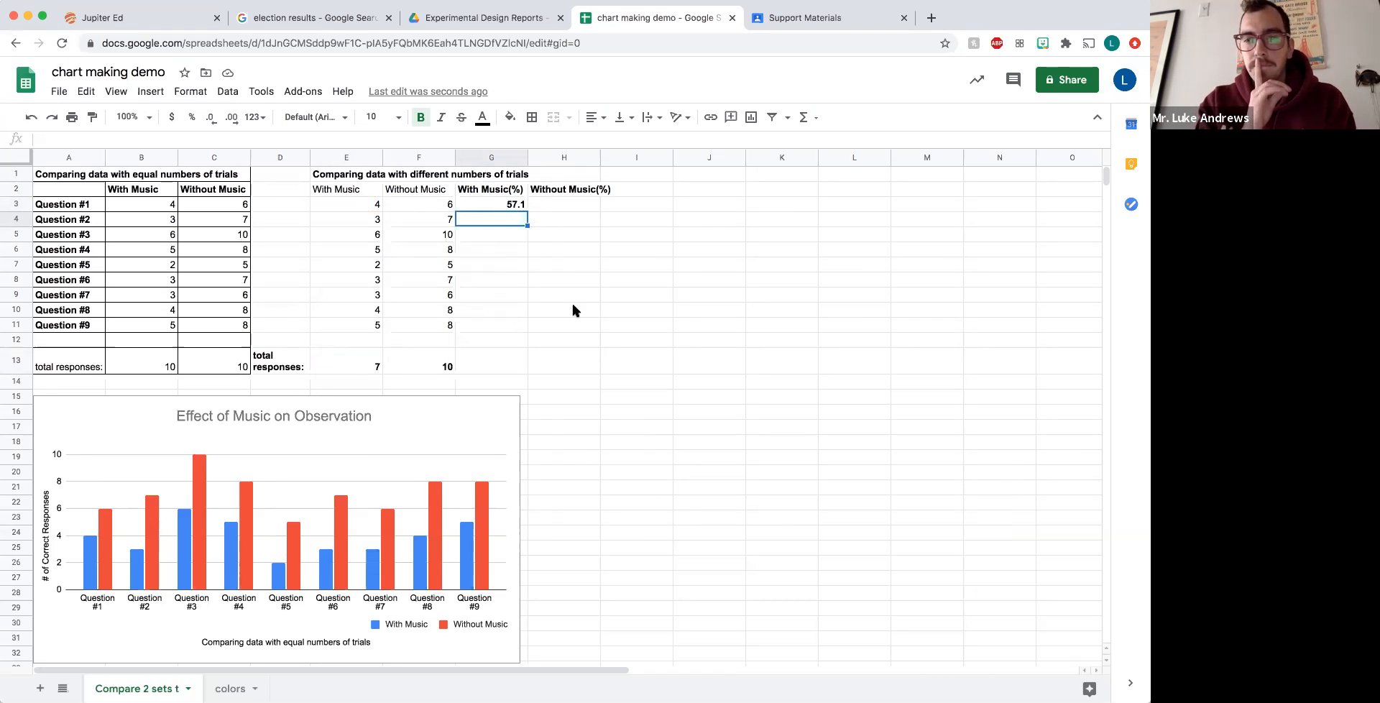
Step: Make the total-responses reference in G3 absolute, so the formula reads =E3/$E$13*100
left_click(502, 206)
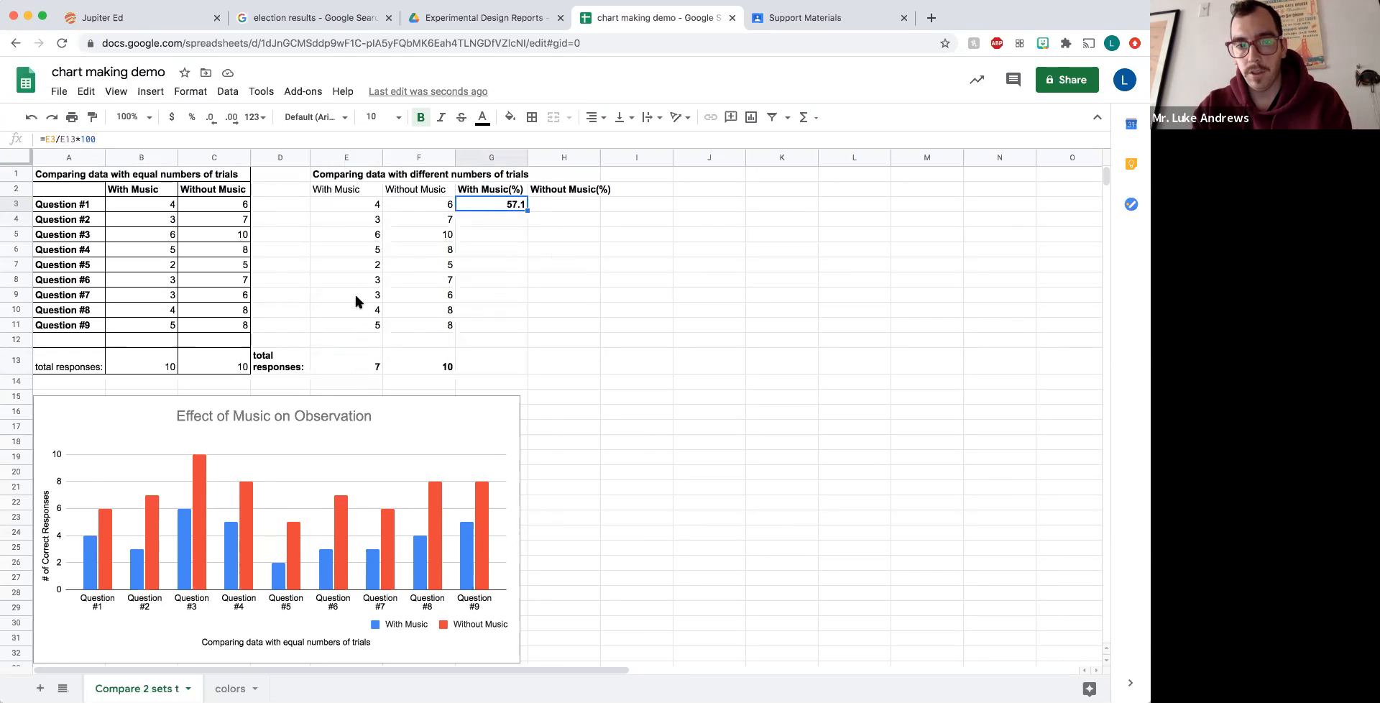
left_click(355, 359)
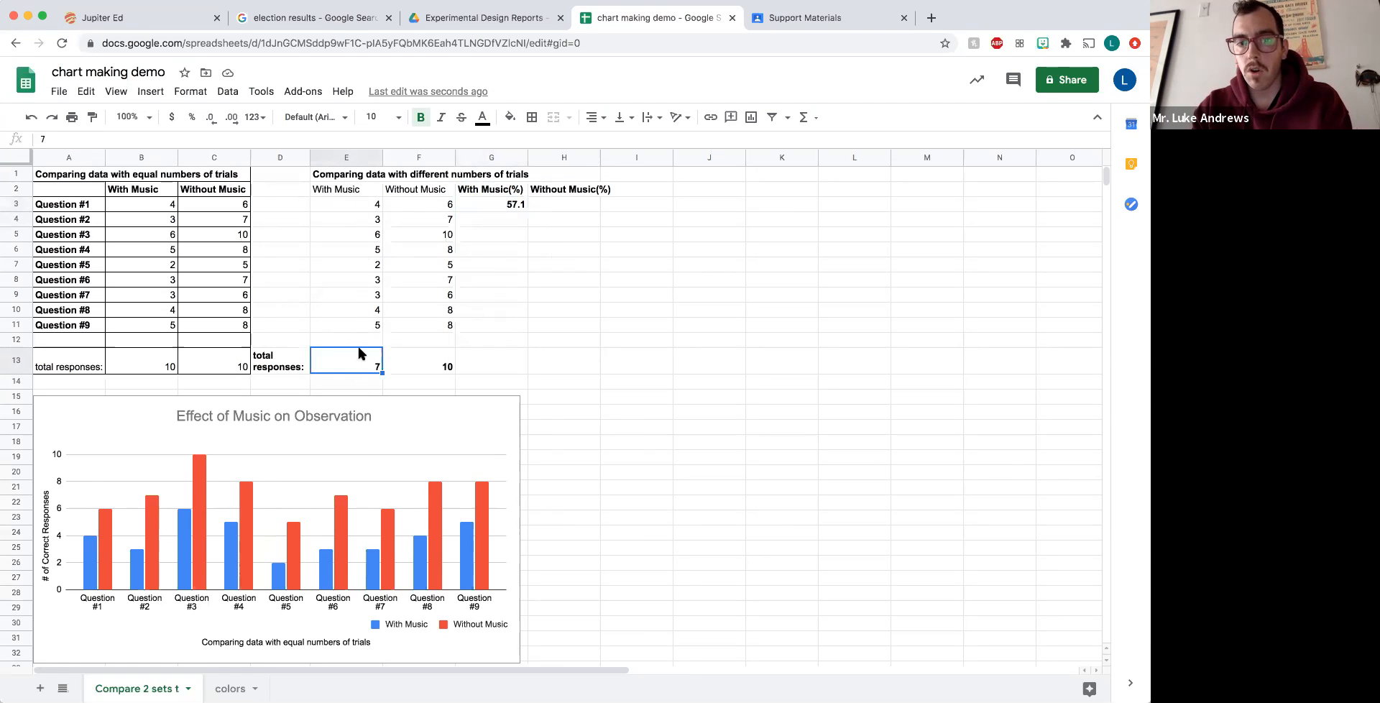
left_click(517, 206)
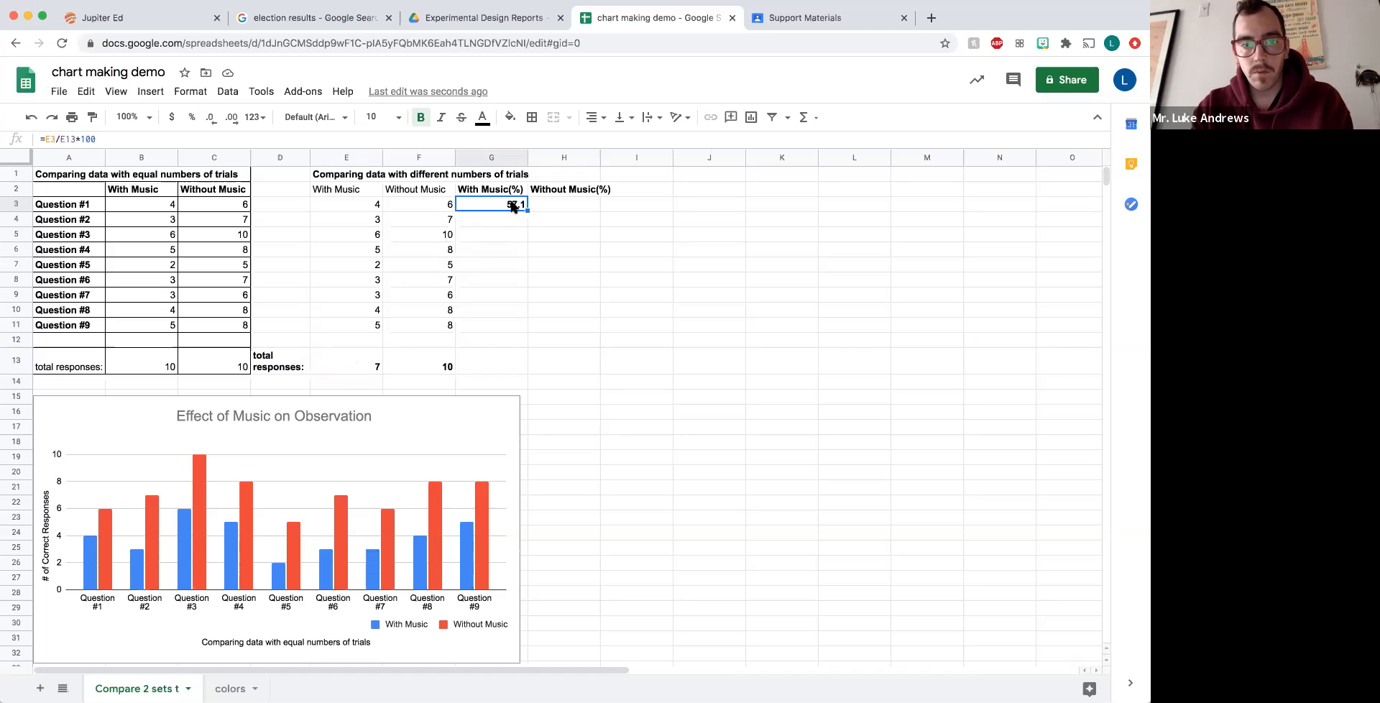
left_click(62, 139)
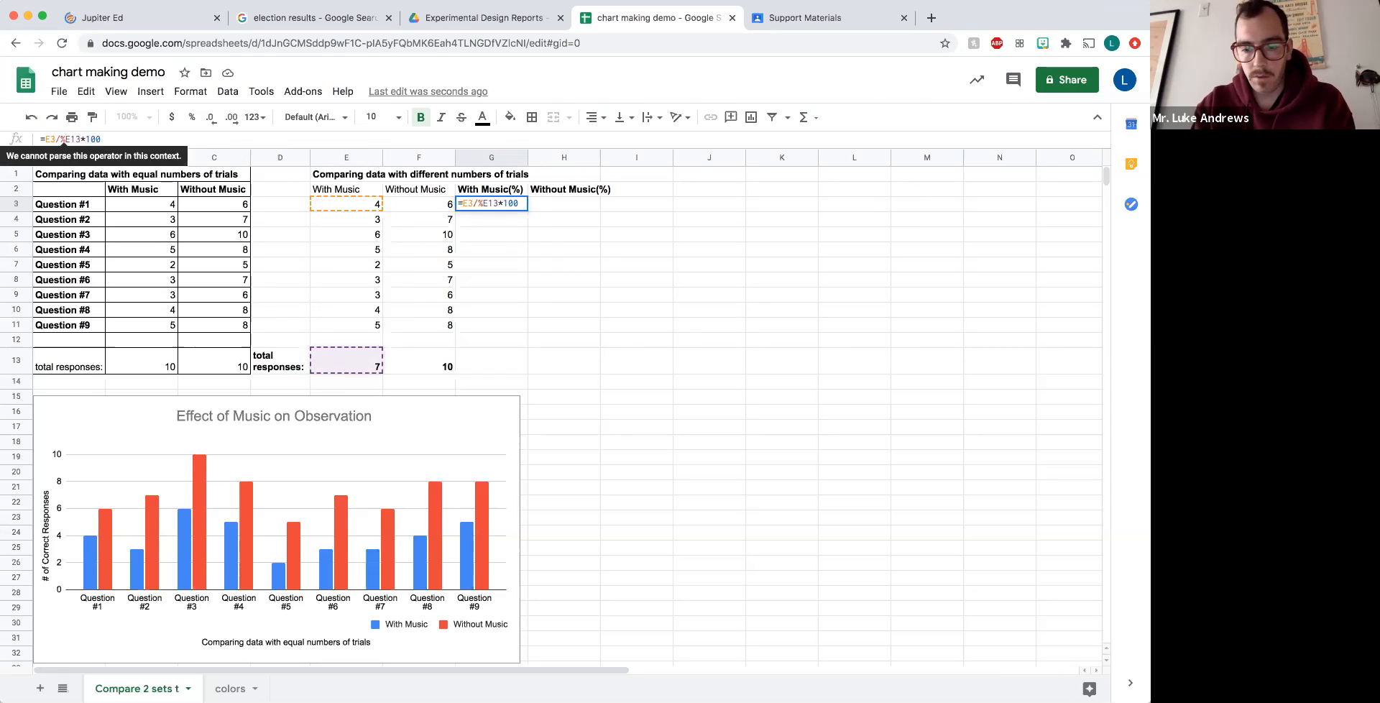
type("$E")
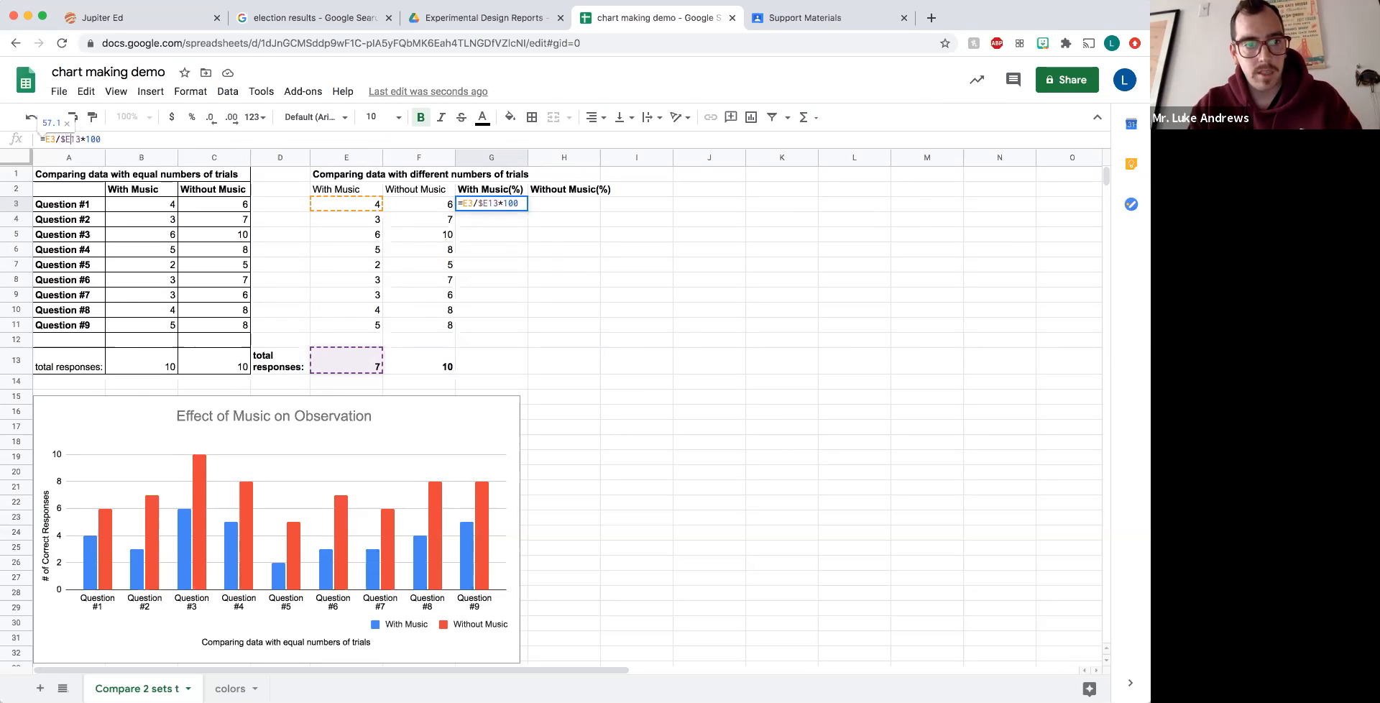
type("$")
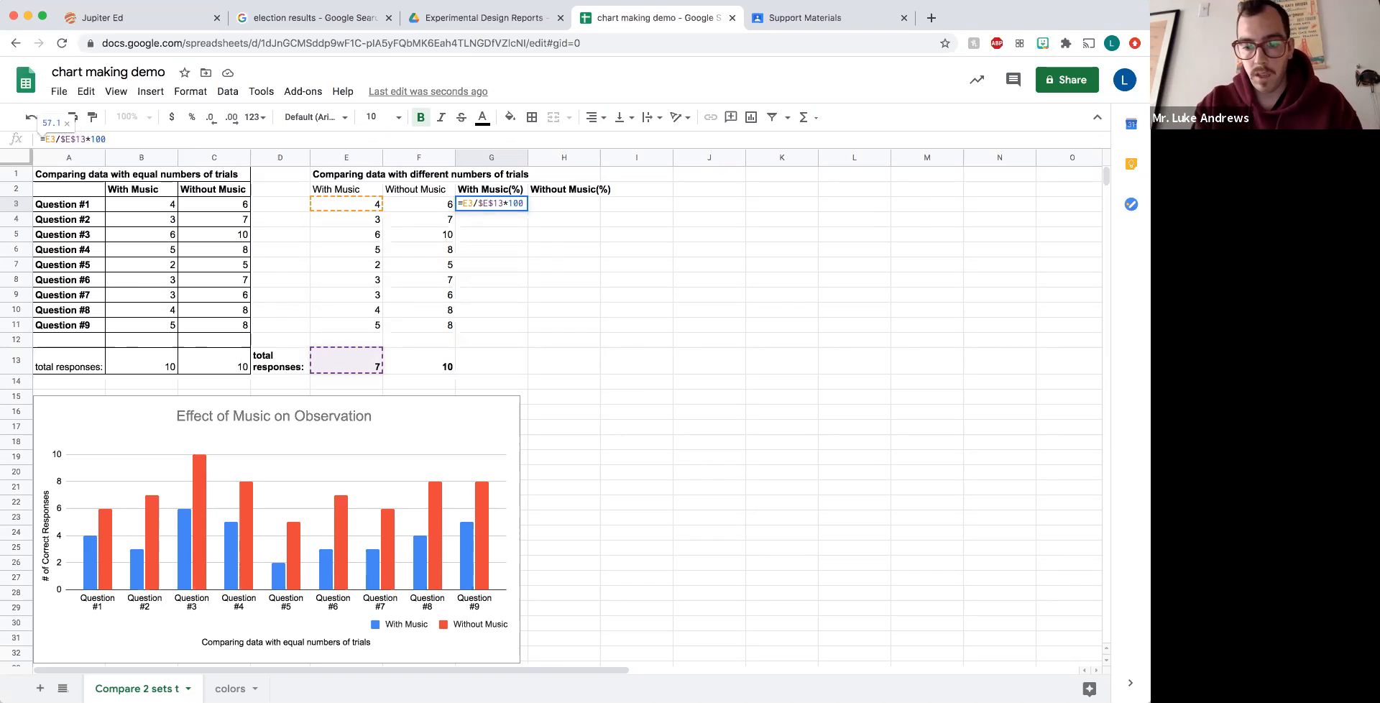
key("Return")
Step: Set the spreadsheet zoom to 150%
left_click(520, 208)
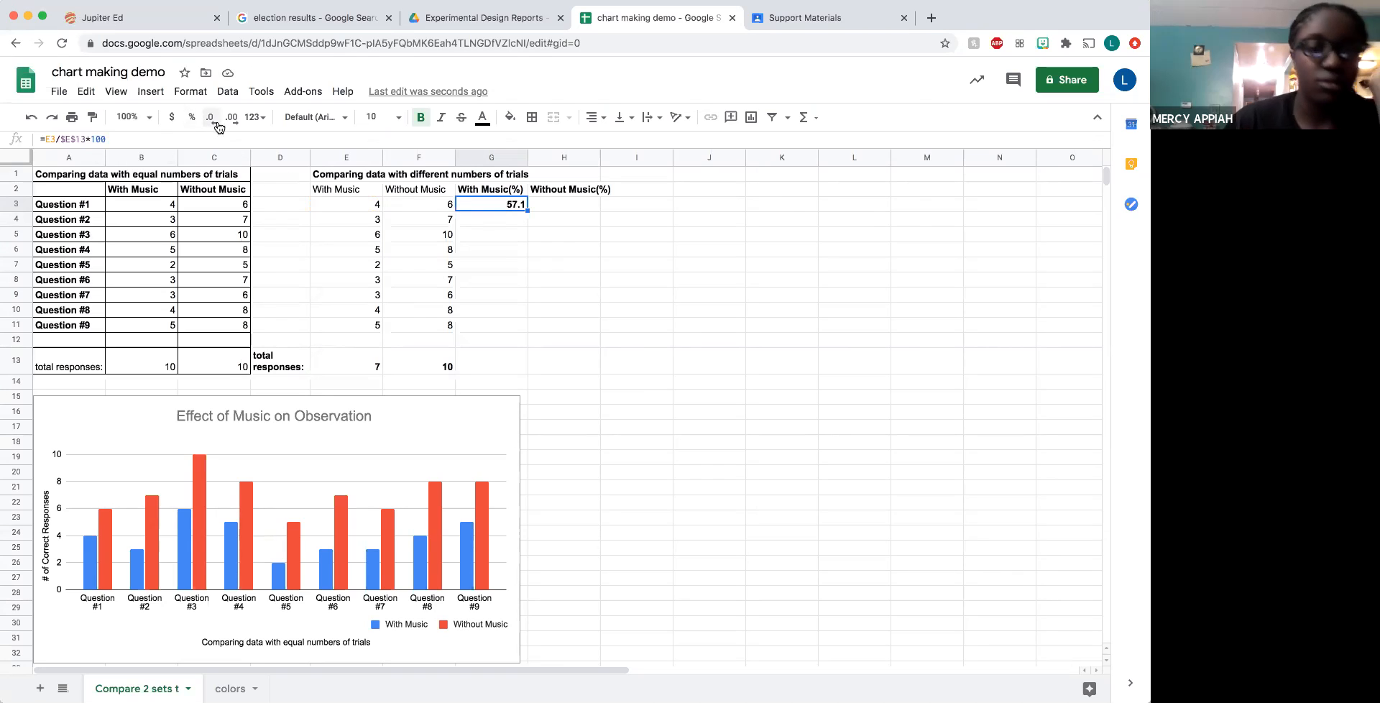
left_click(128, 117)
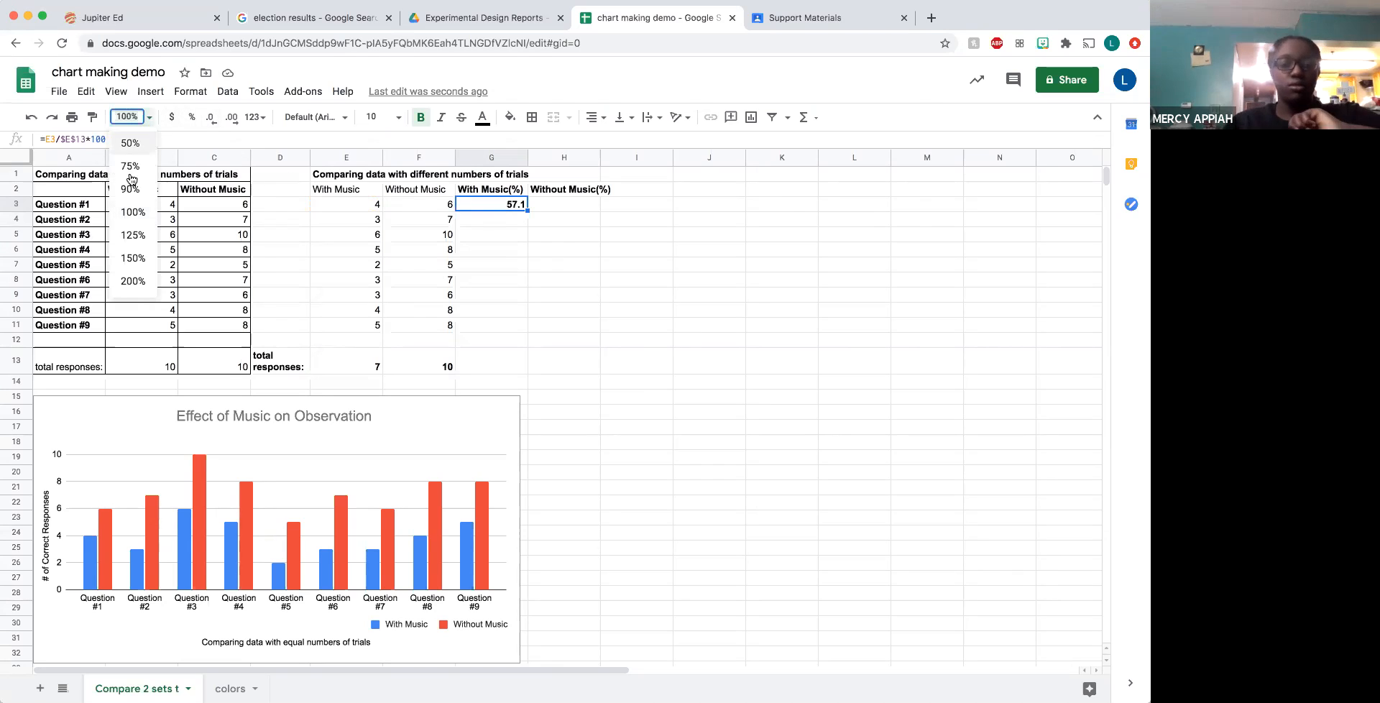
left_click(132, 257)
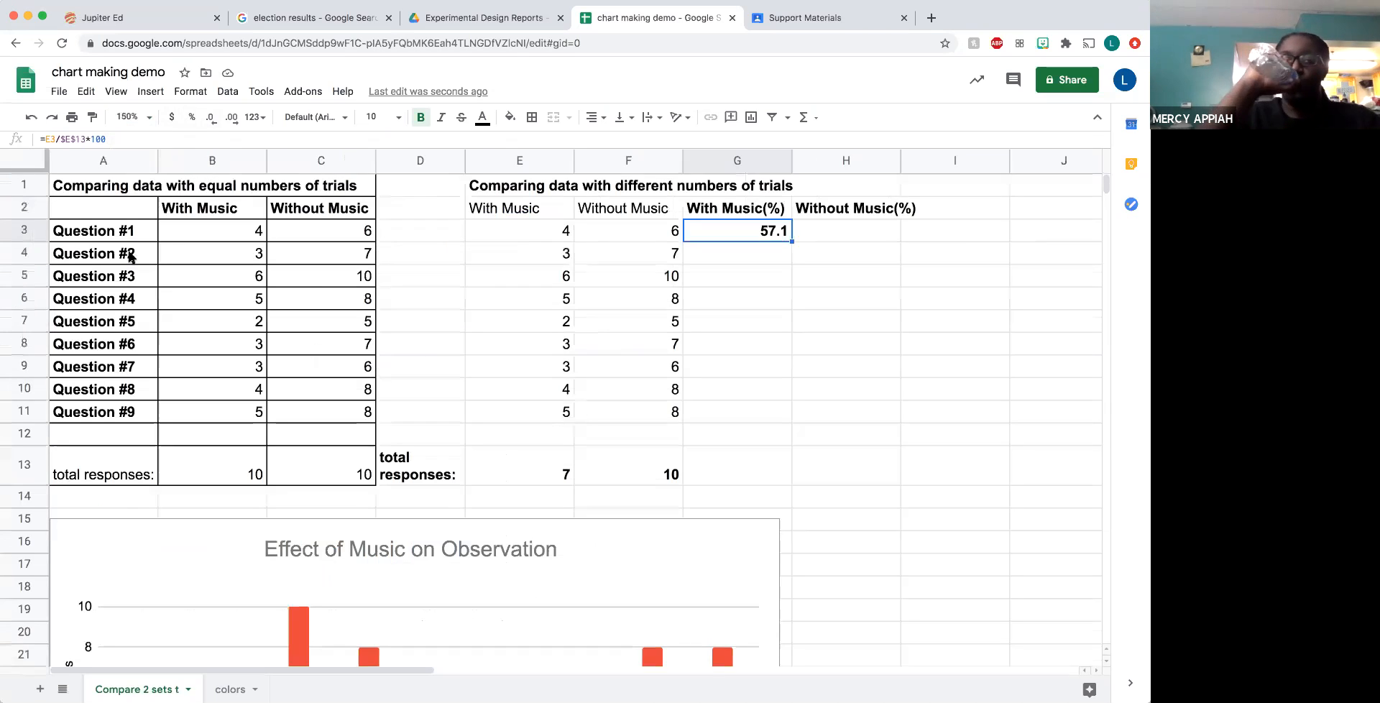
Step: Check the formula in G3 and fill it down through G11 for all nine questions
double_click(741, 227)
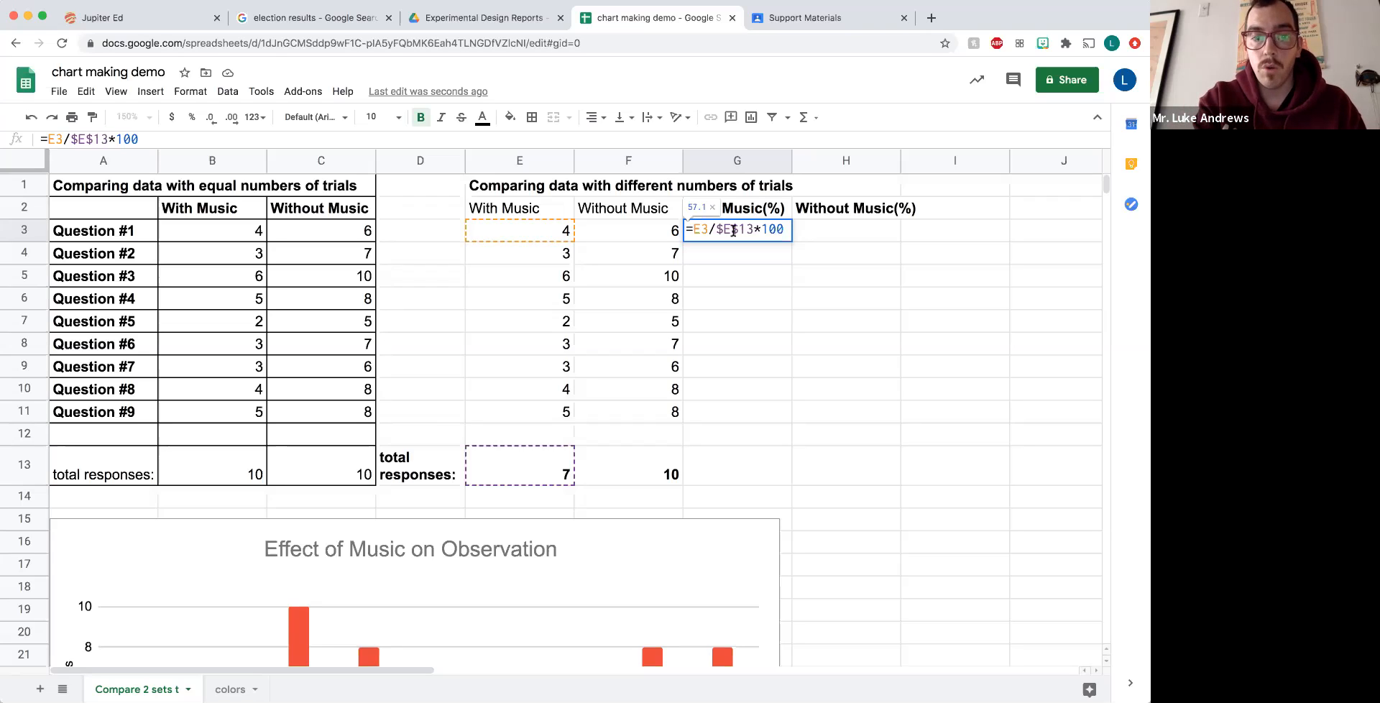
key("Return")
left_click(771, 229)
left_click_drag(793, 240, 789, 414)
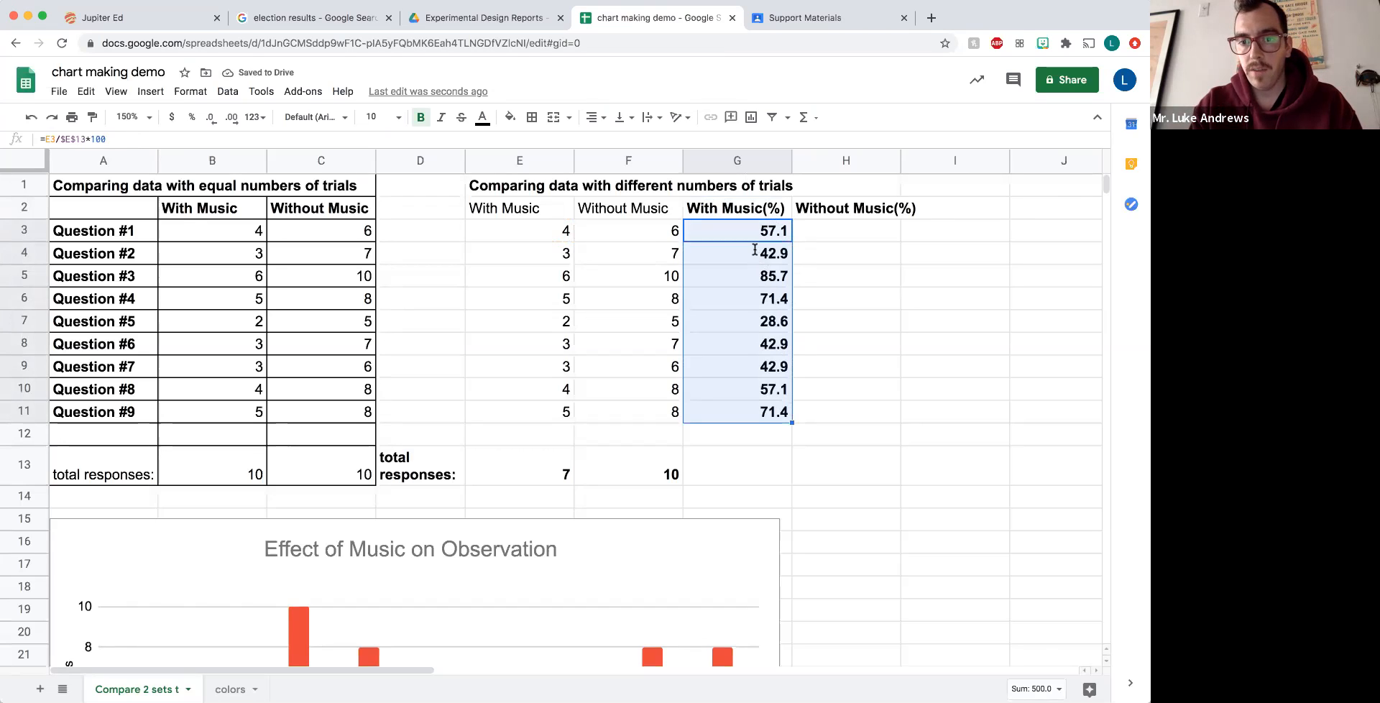
Step: Inspect the filled formulas in G4, G5 and G6 to check which cells they reference
double_click(754, 252)
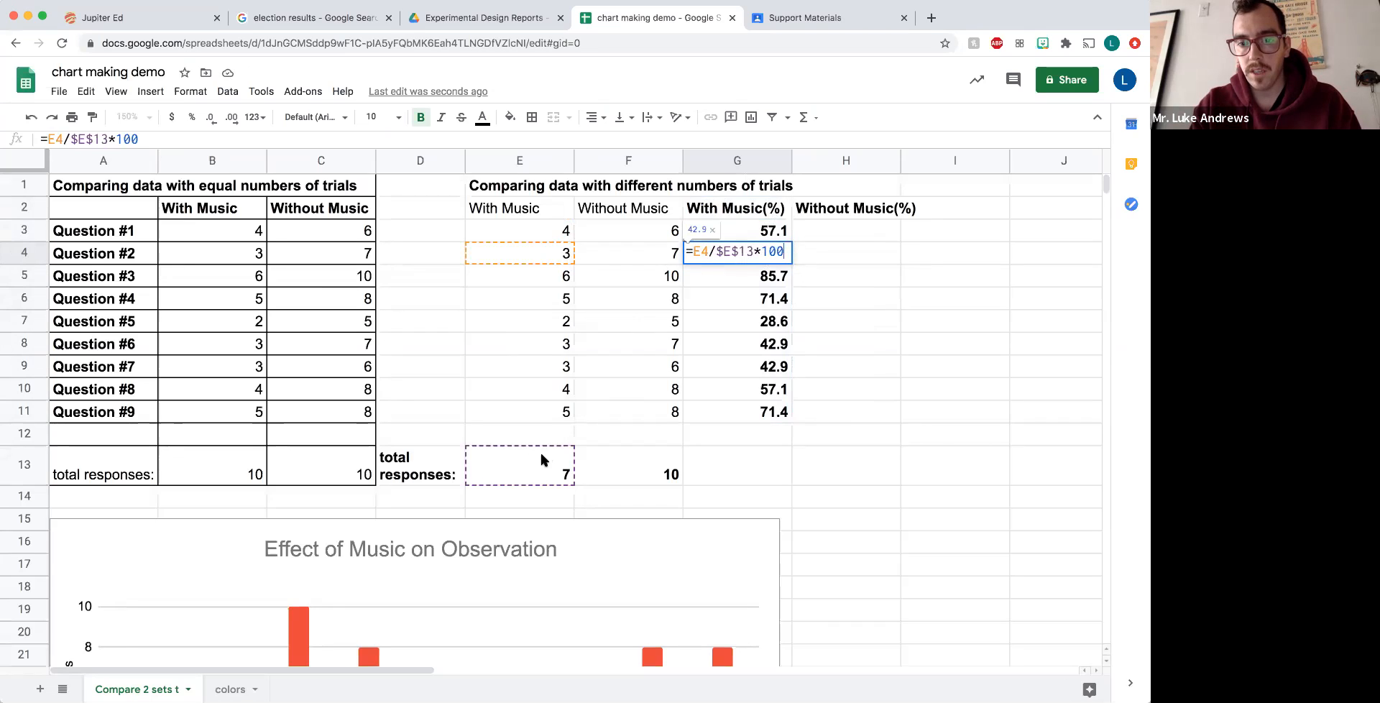
left_click(732, 272)
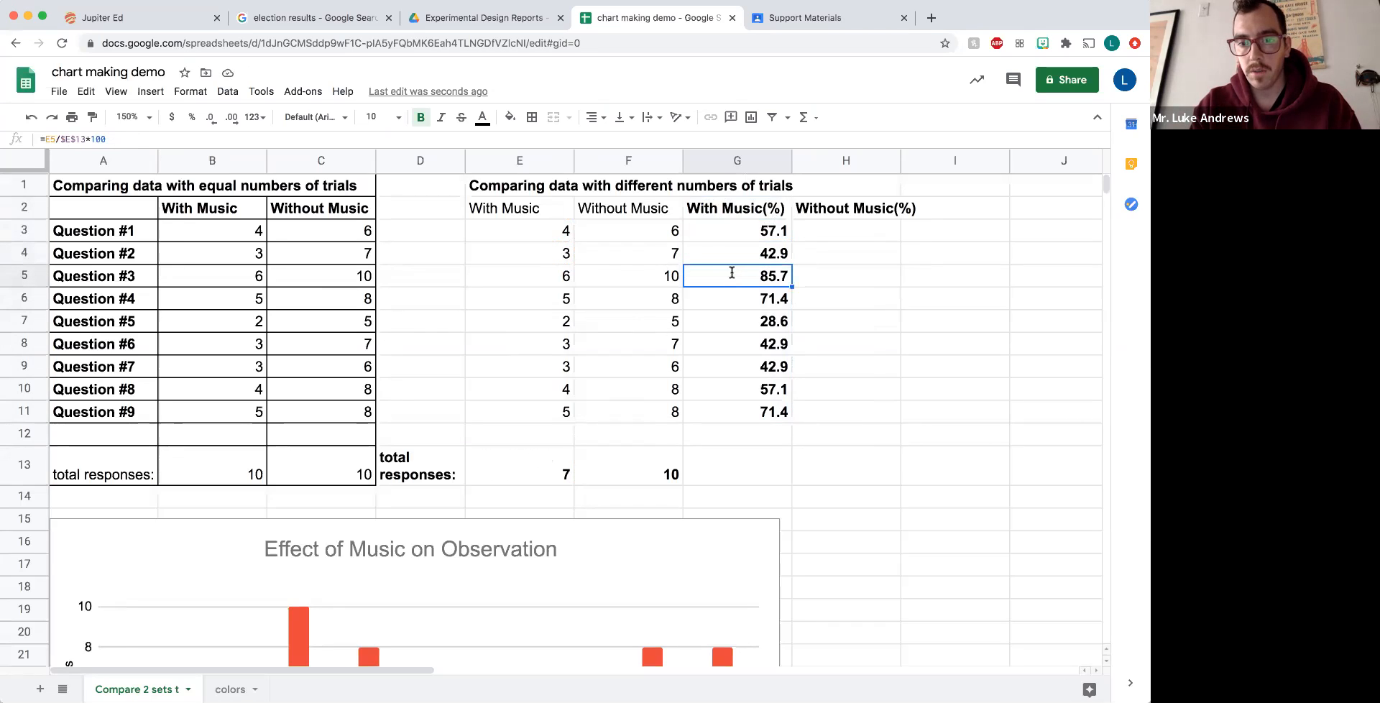
double_click(732, 272)
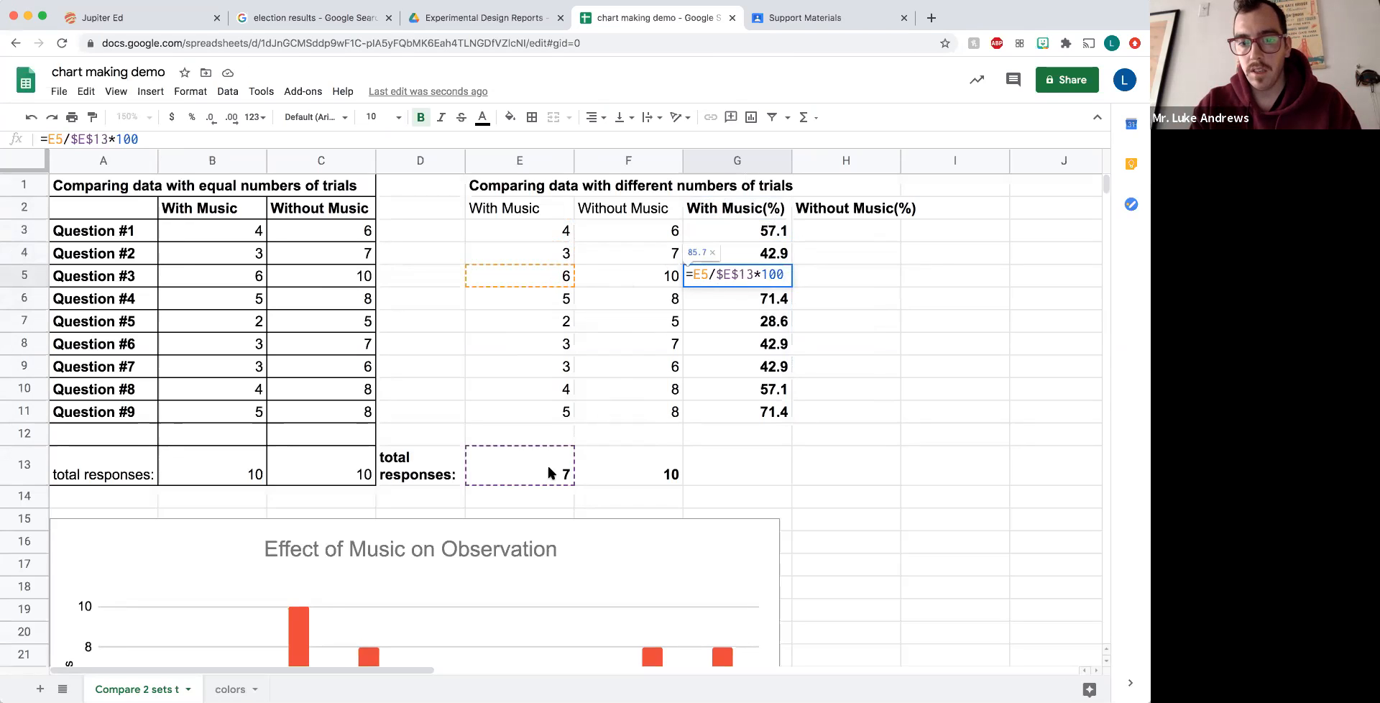
left_click(727, 300)
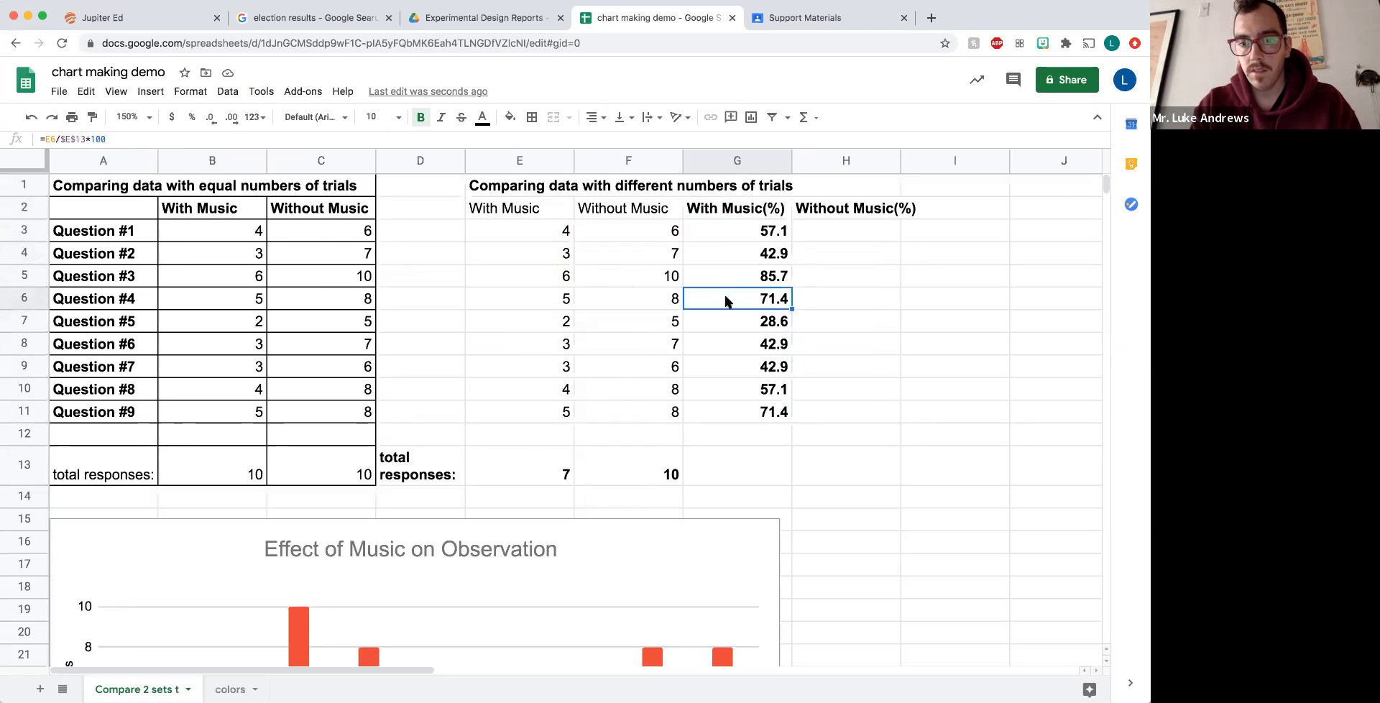
double_click(727, 301)
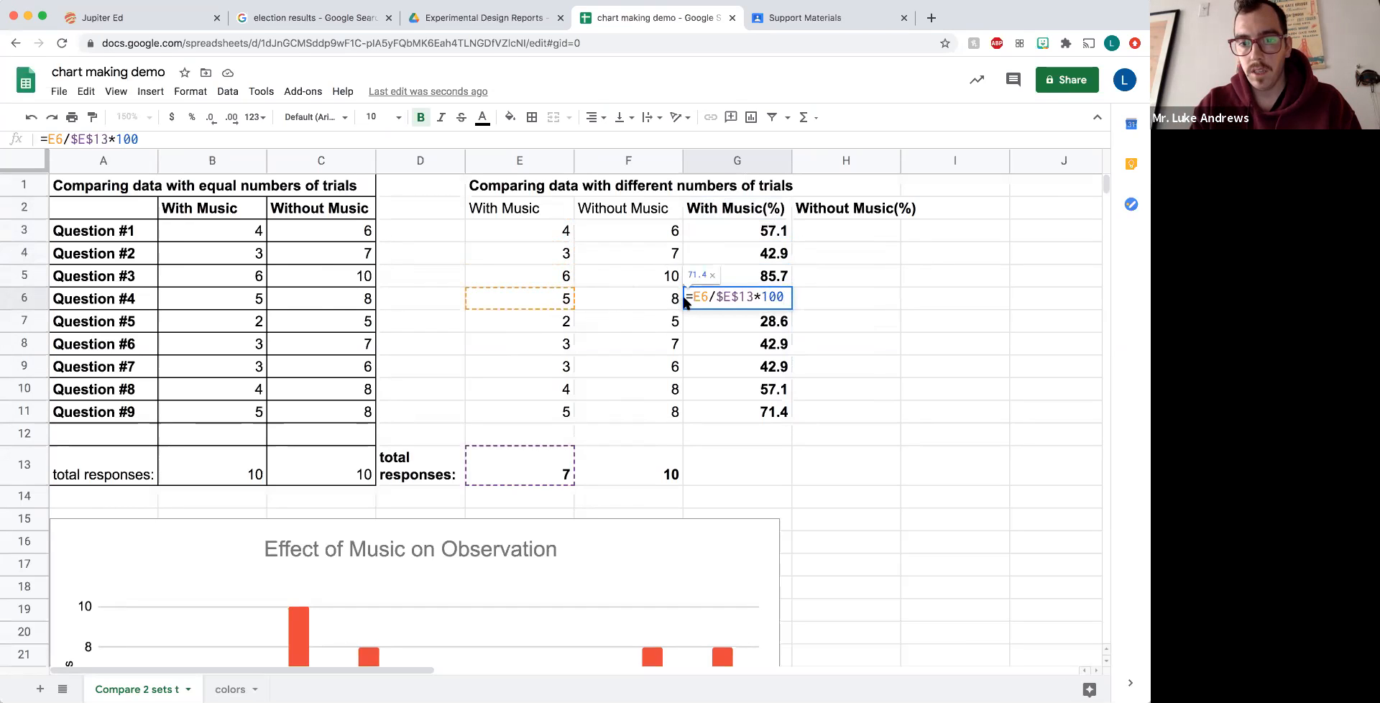
Step: Enter the formula =F3/10*100 in H3 to calculate the Without Music percentage for Question #1
left_click(715, 419)
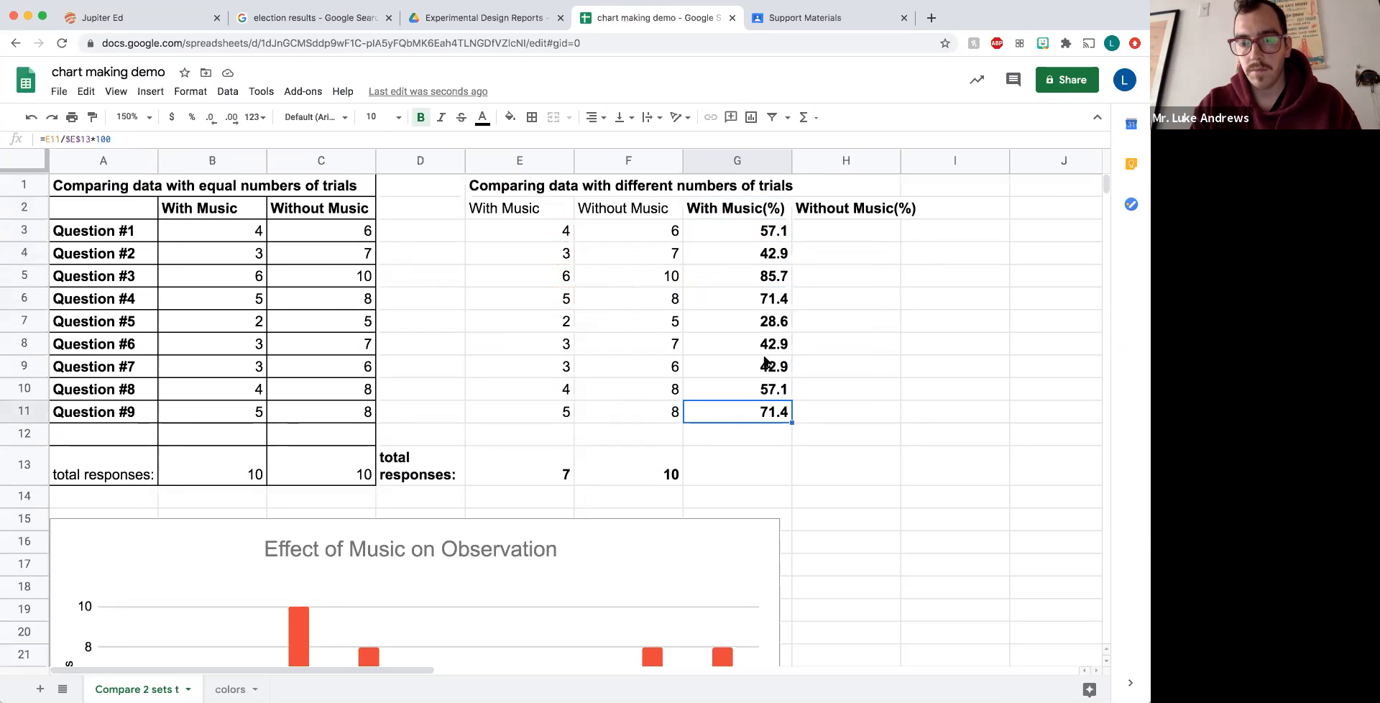
left_click(814, 231)
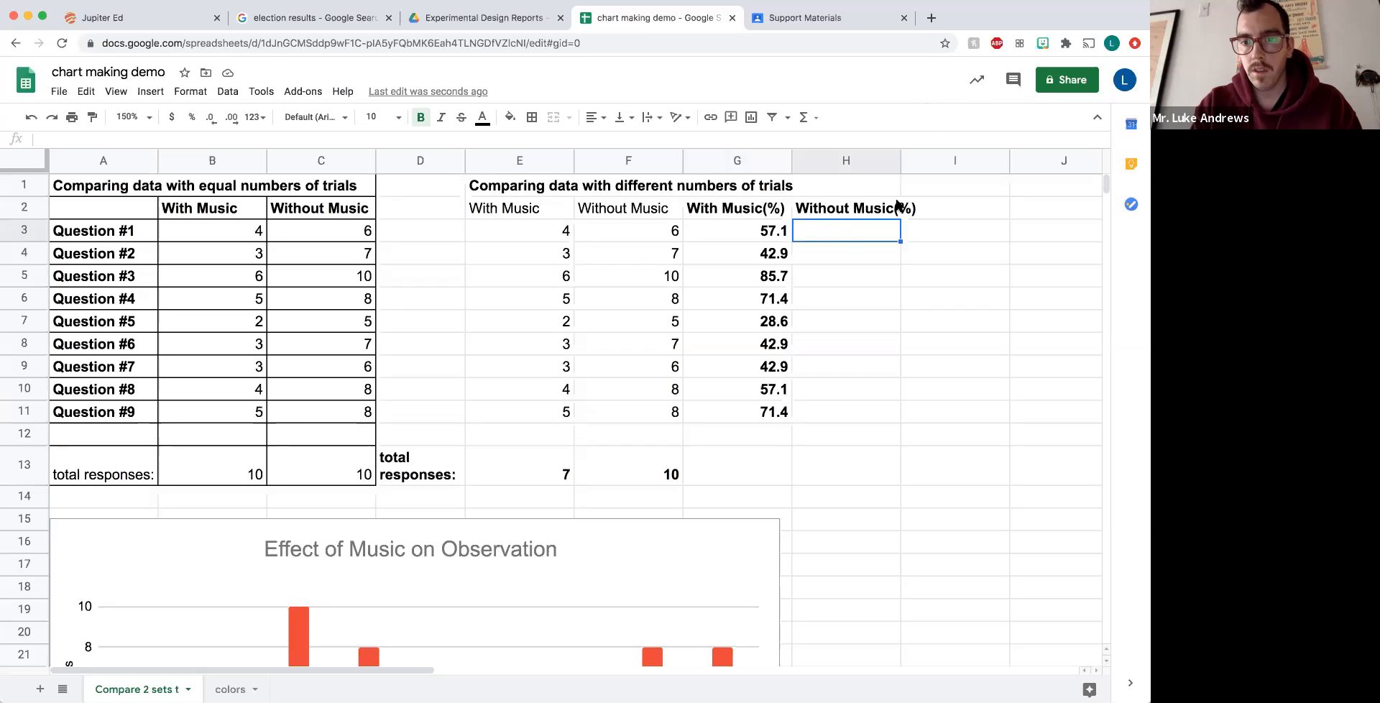
type("=")
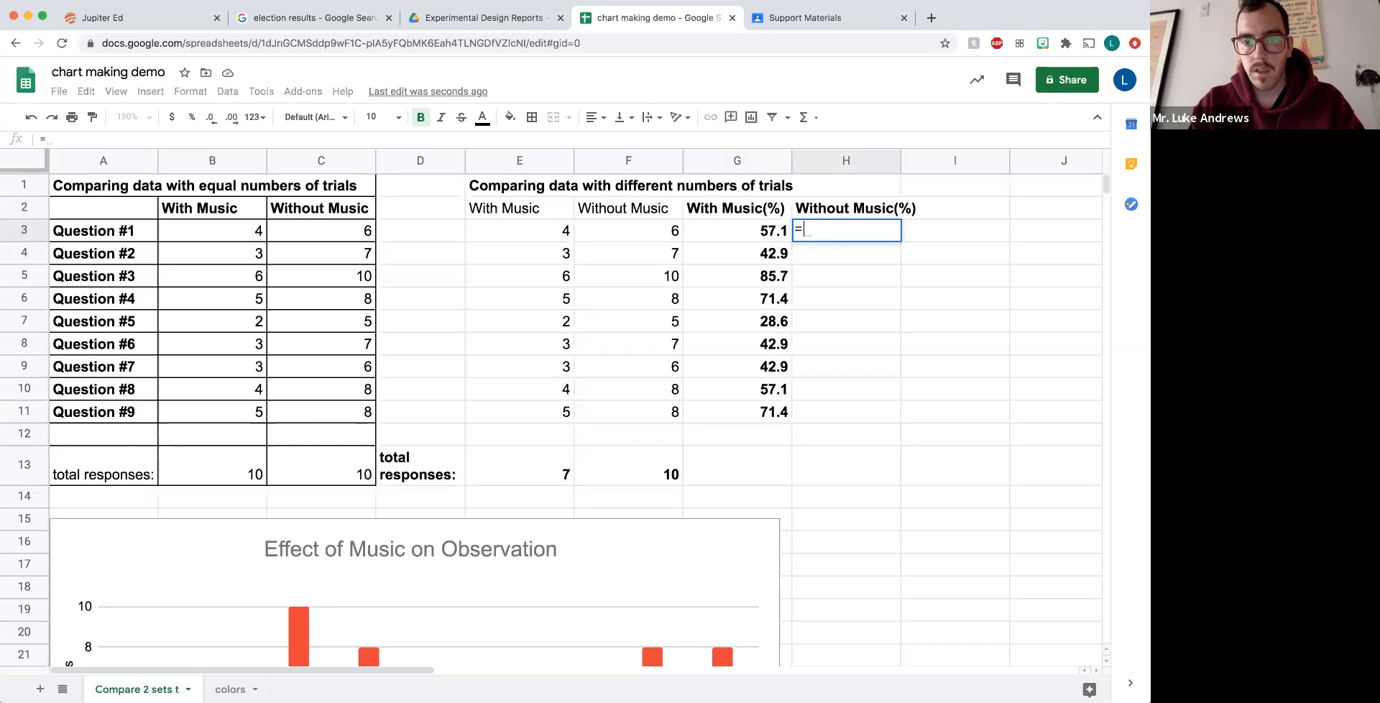
left_click(655, 234)
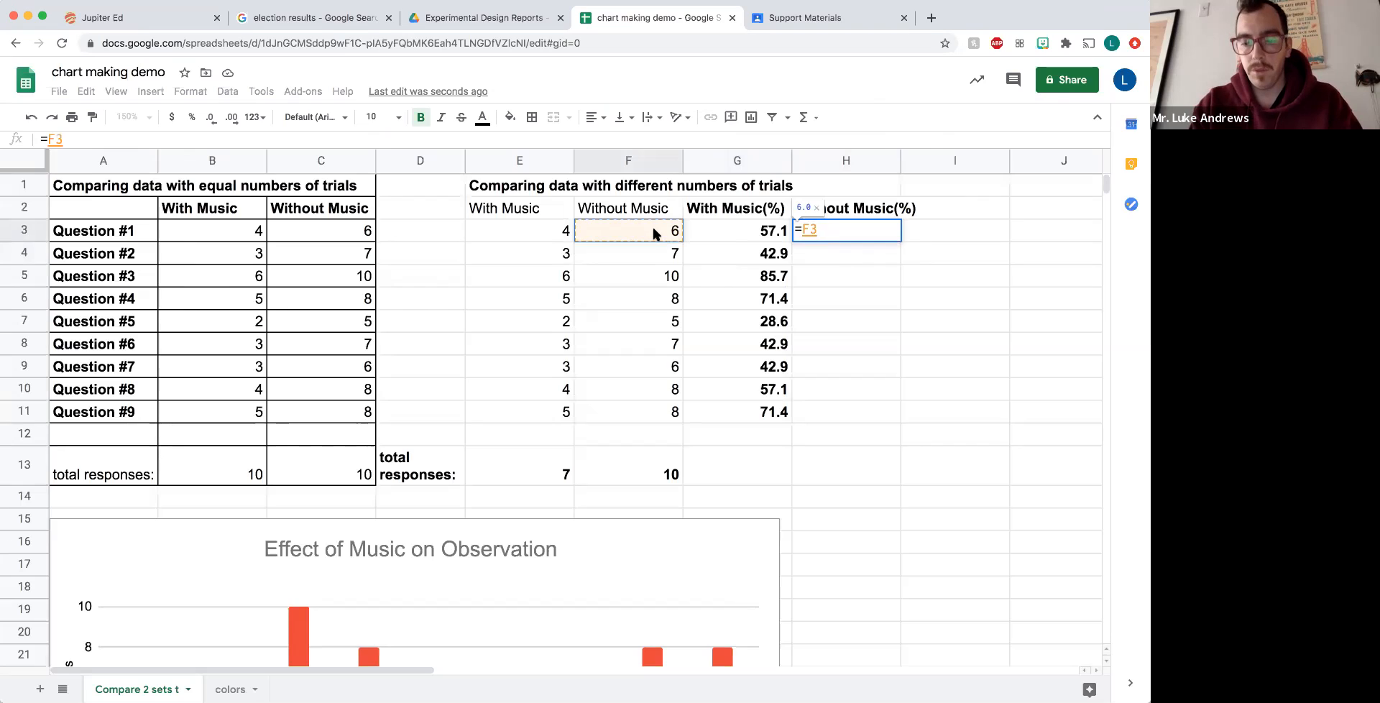
type("/")
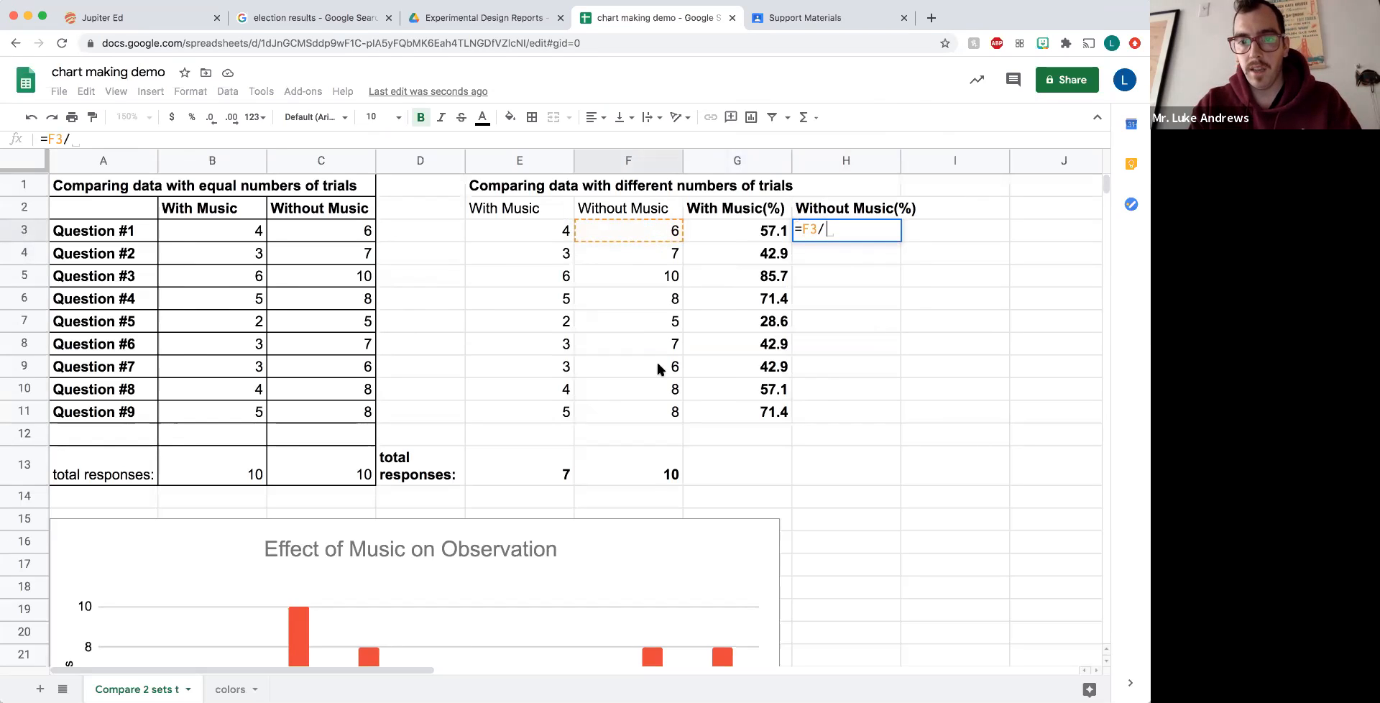
left_click(645, 476)
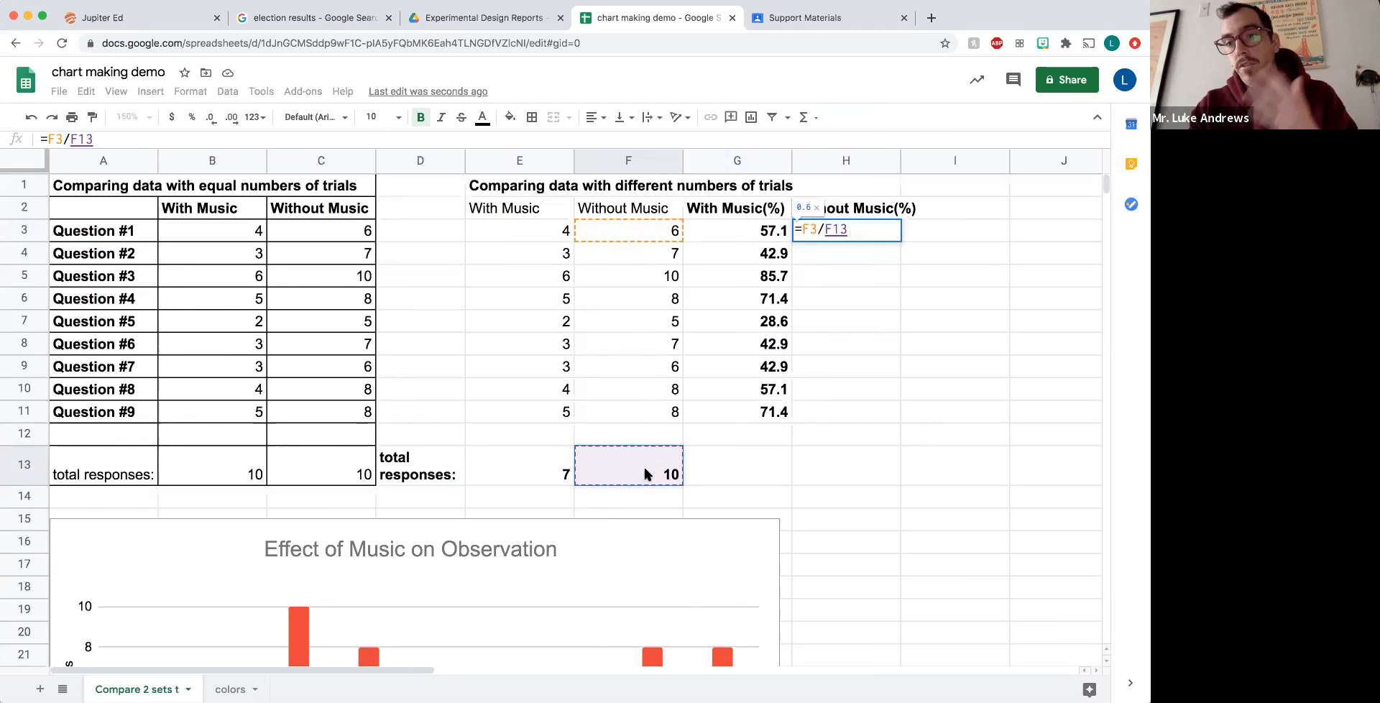
key("BackSpace")
key("BackSpace")
key("BackSpace")
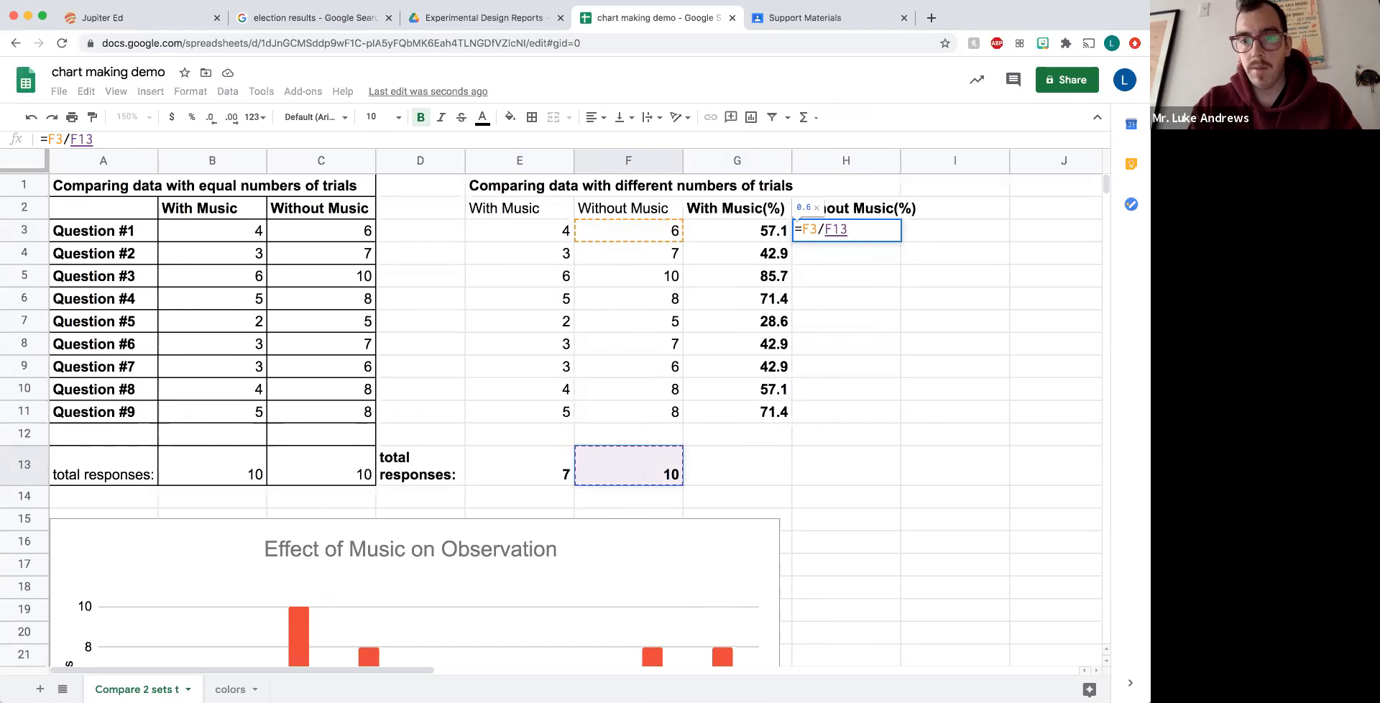
type("10")
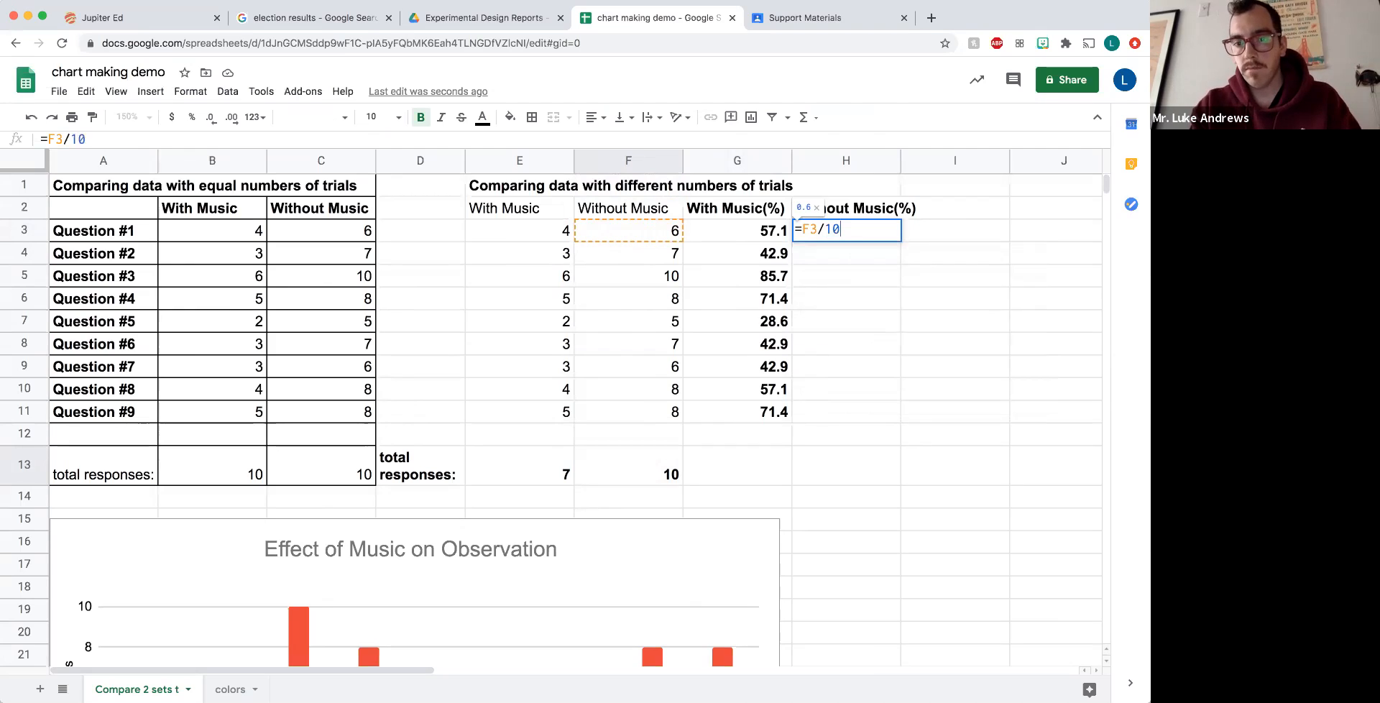
type("*100")
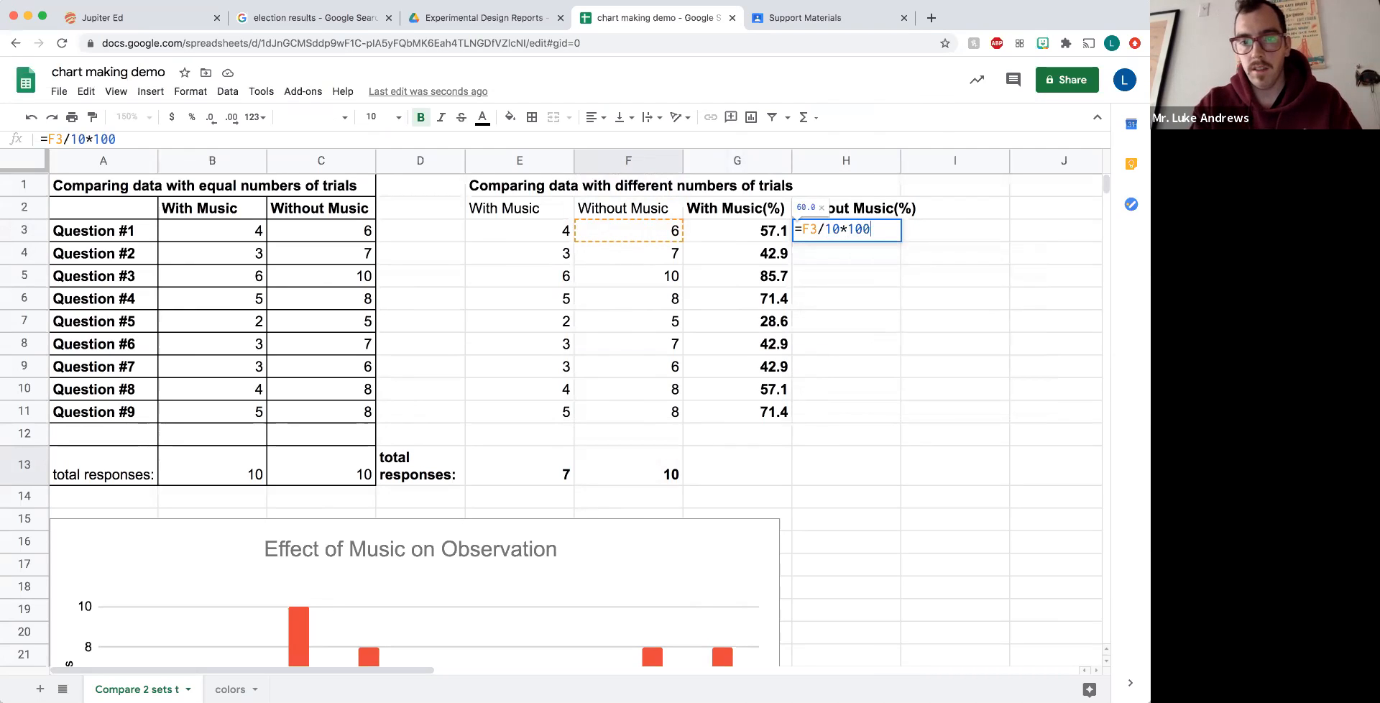
key("Return")
Step: Fill the H3 percentage formula down through H11 for the remaining questions
left_click(890, 233)
left_click_drag(901, 240, 892, 410)
left_click(867, 480)
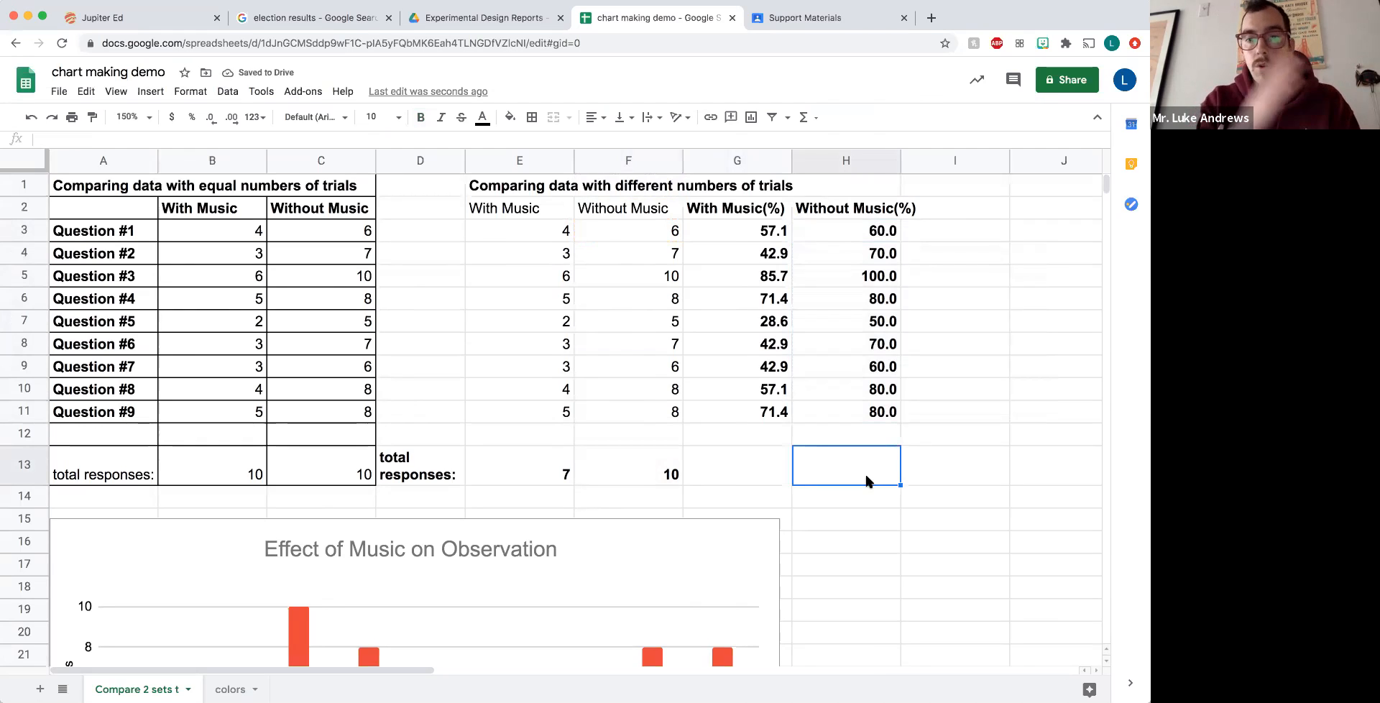
Step: Set the spreadsheet zoom to 100%
left_click(753, 568)
scroll(762, 553, "down", 4)
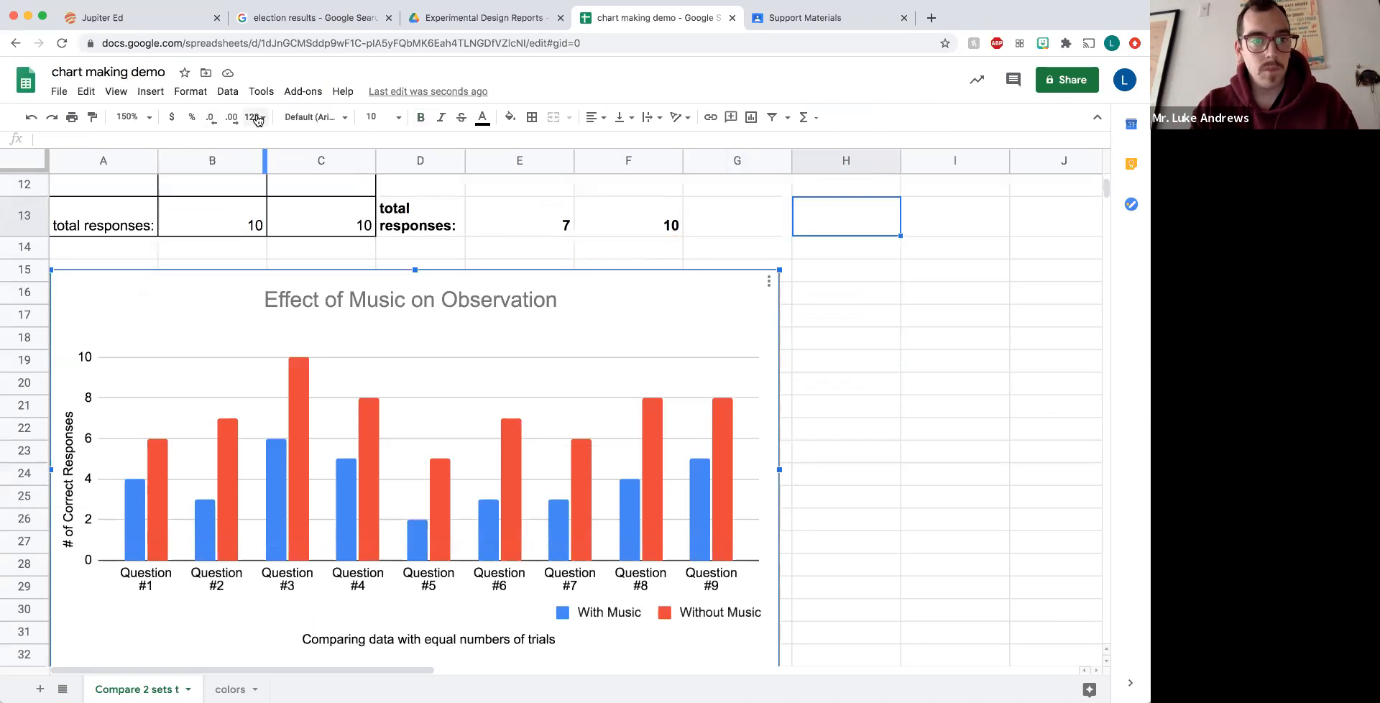
left_click(130, 116)
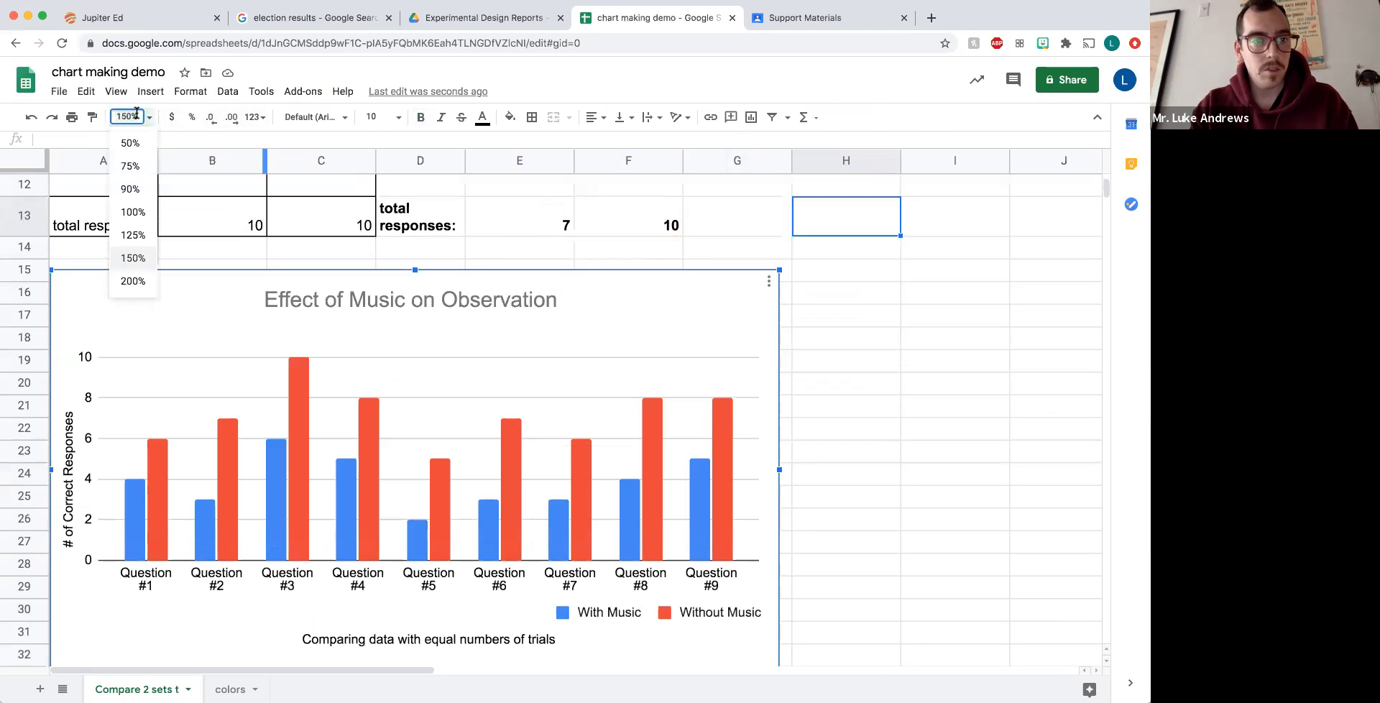
left_click(133, 211)
scroll(555, 309, "up", 3)
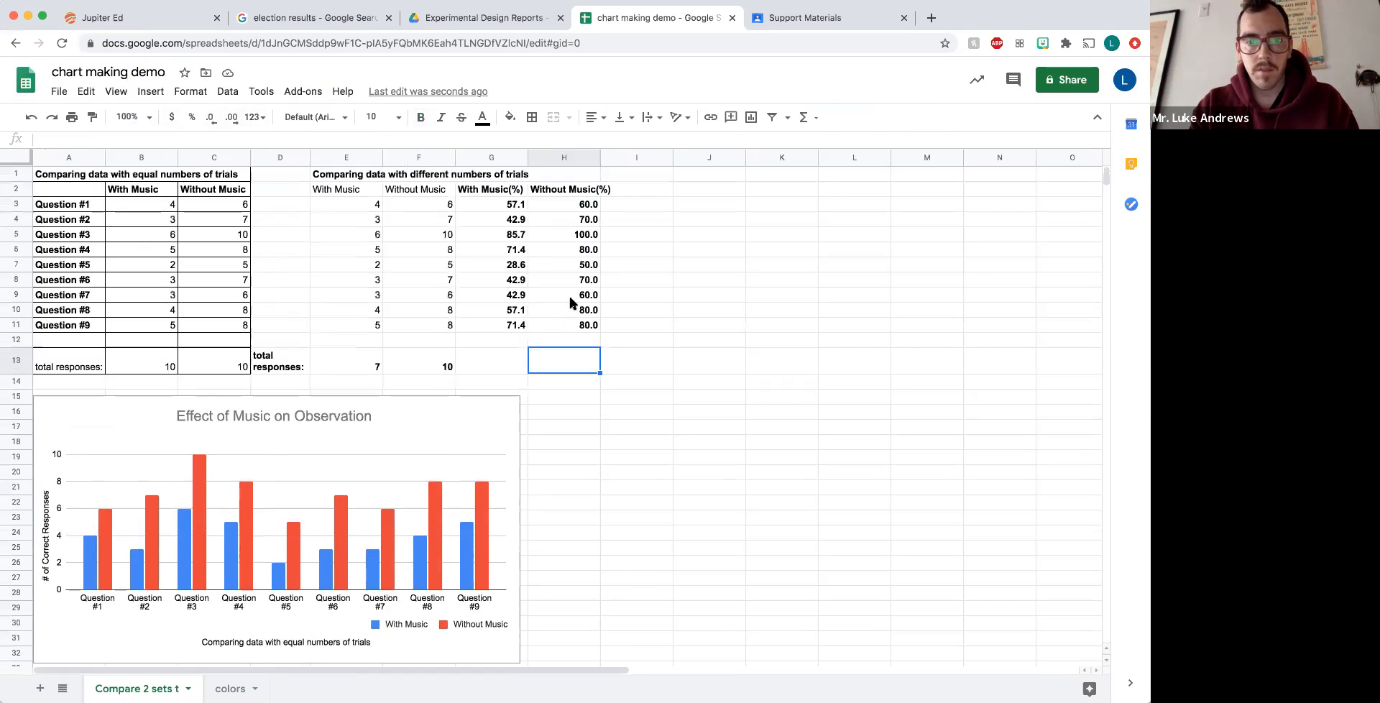
left_click(623, 279)
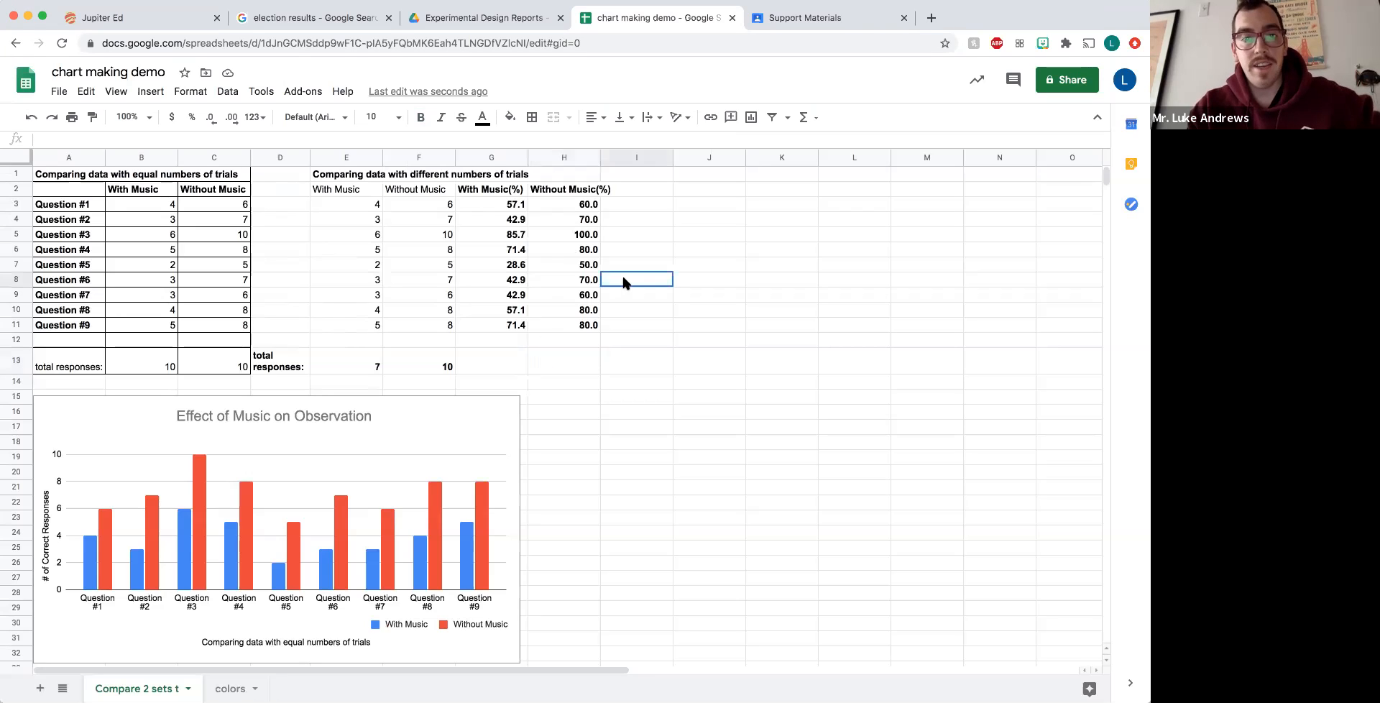
Step: Insert one empty column to the left of the With Music(%) column
left_click_drag(479, 190, 563, 326)
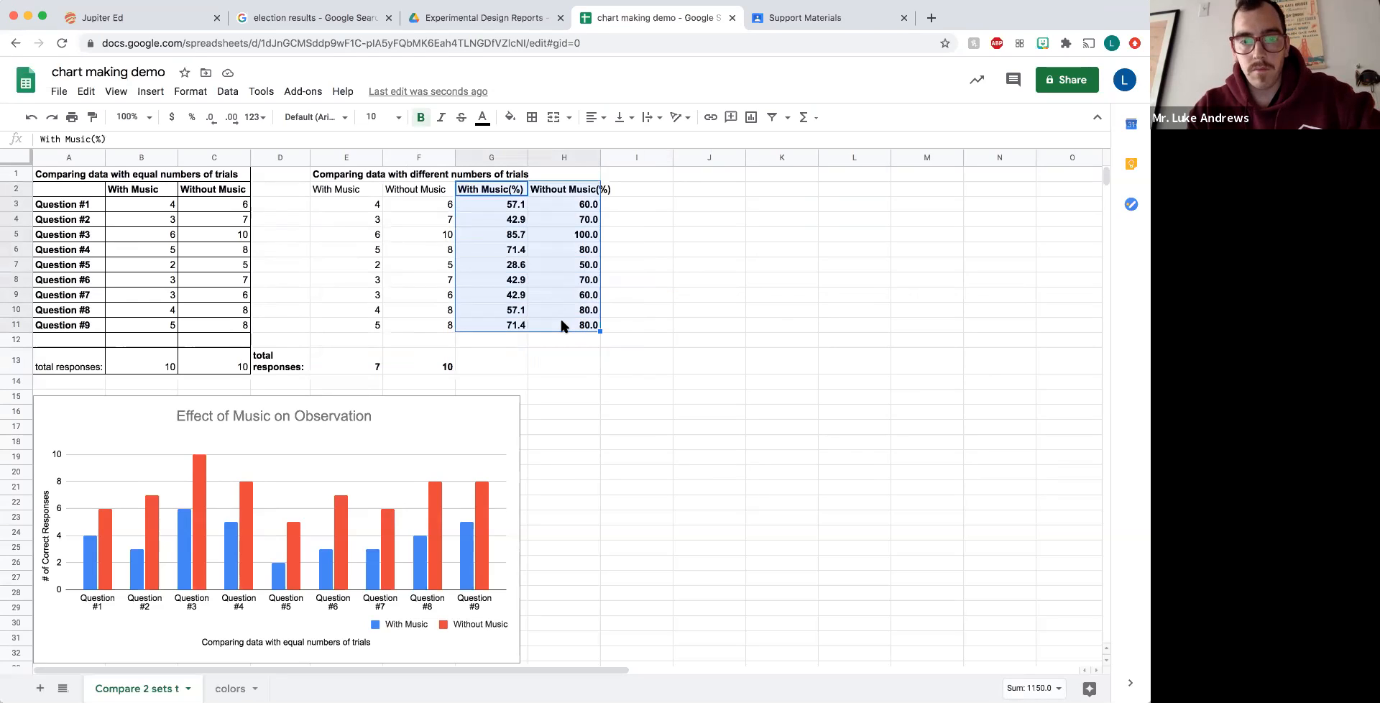
left_click(641, 322)
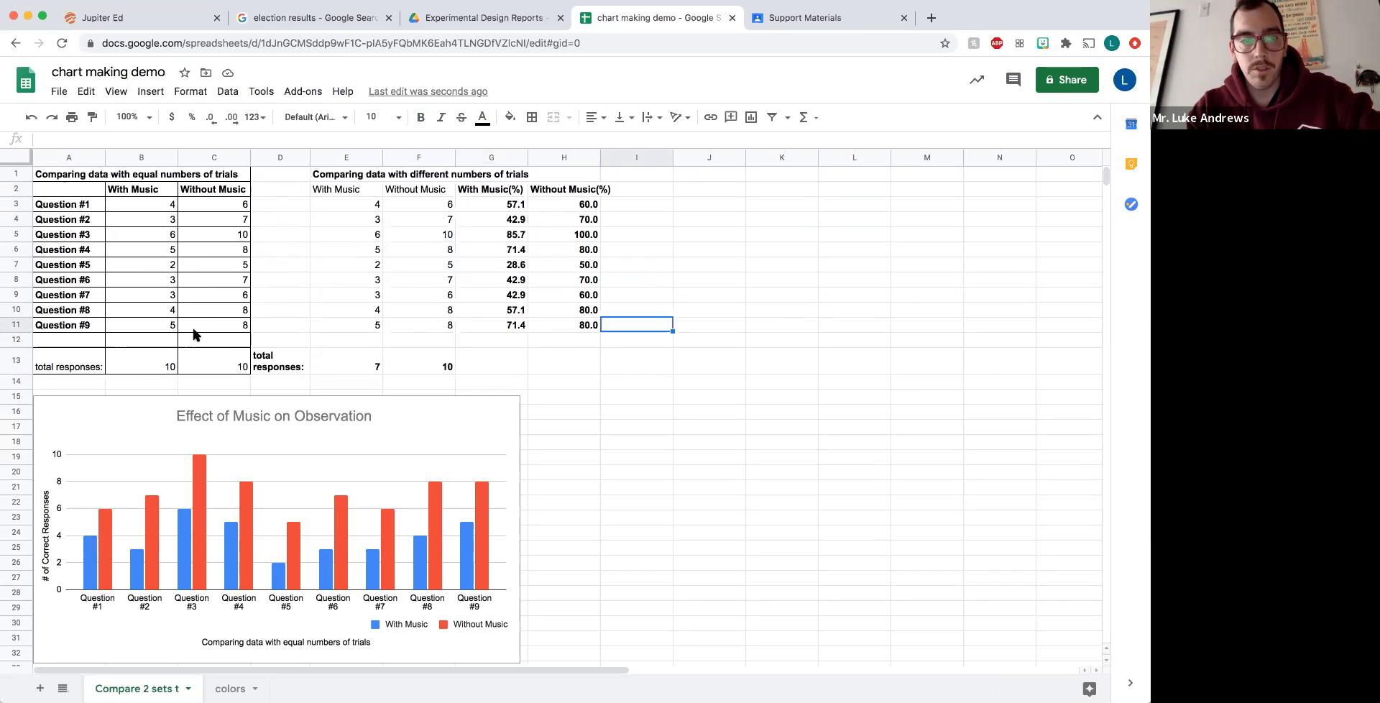
left_click_drag(50, 209, 50, 260)
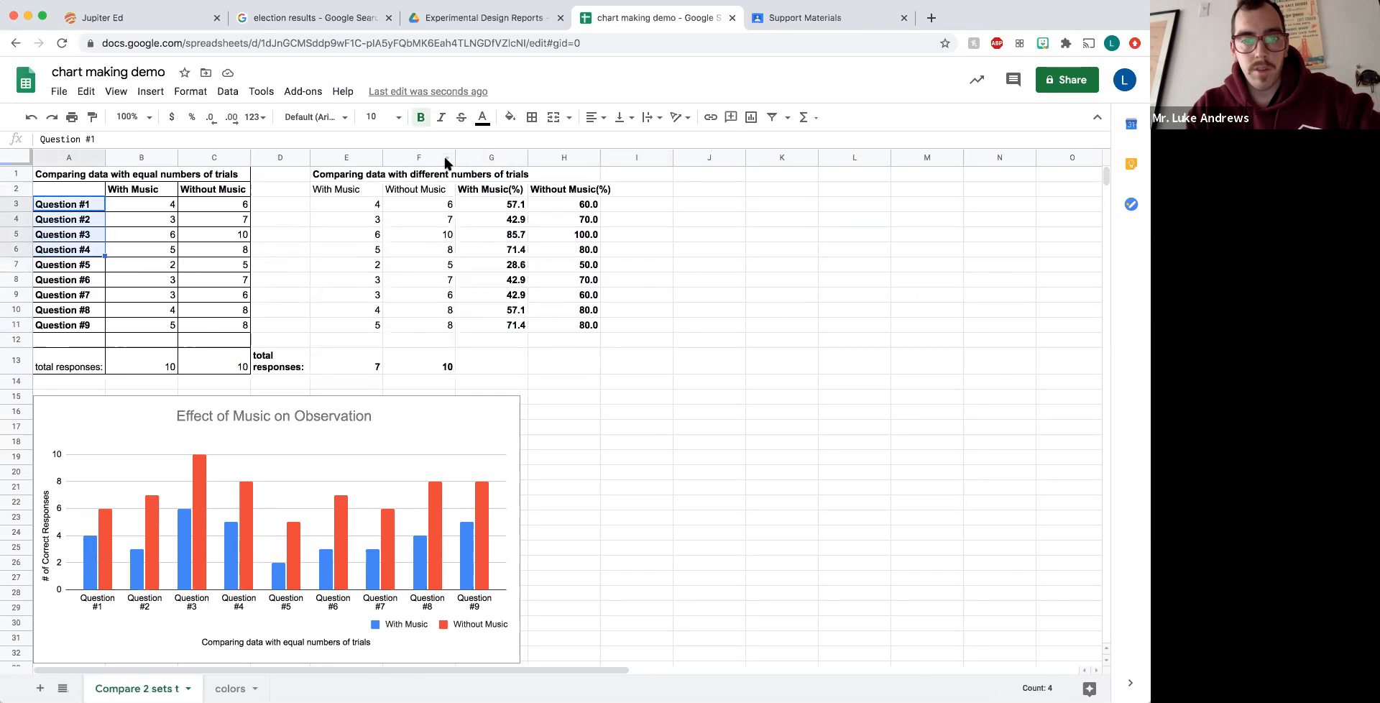
left_click(483, 157)
right_click(485, 160)
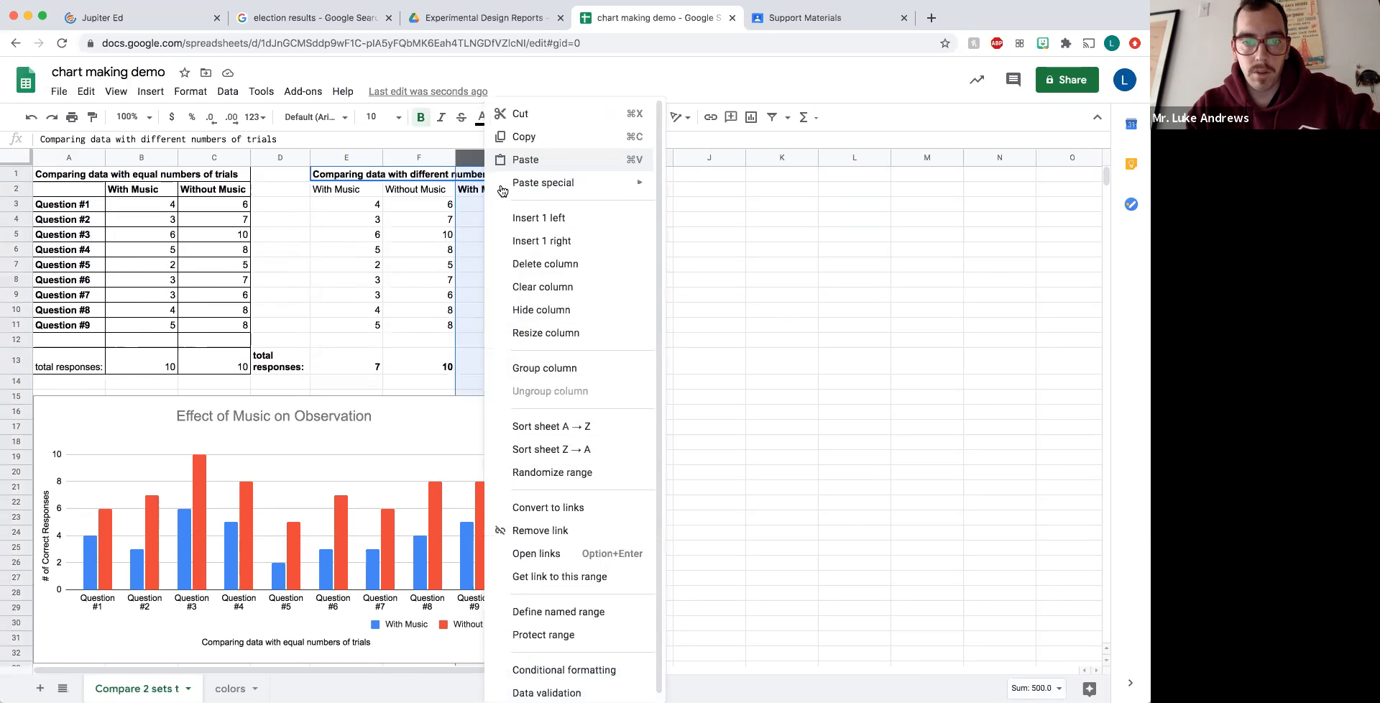
left_click(513, 218)
left_click(511, 209)
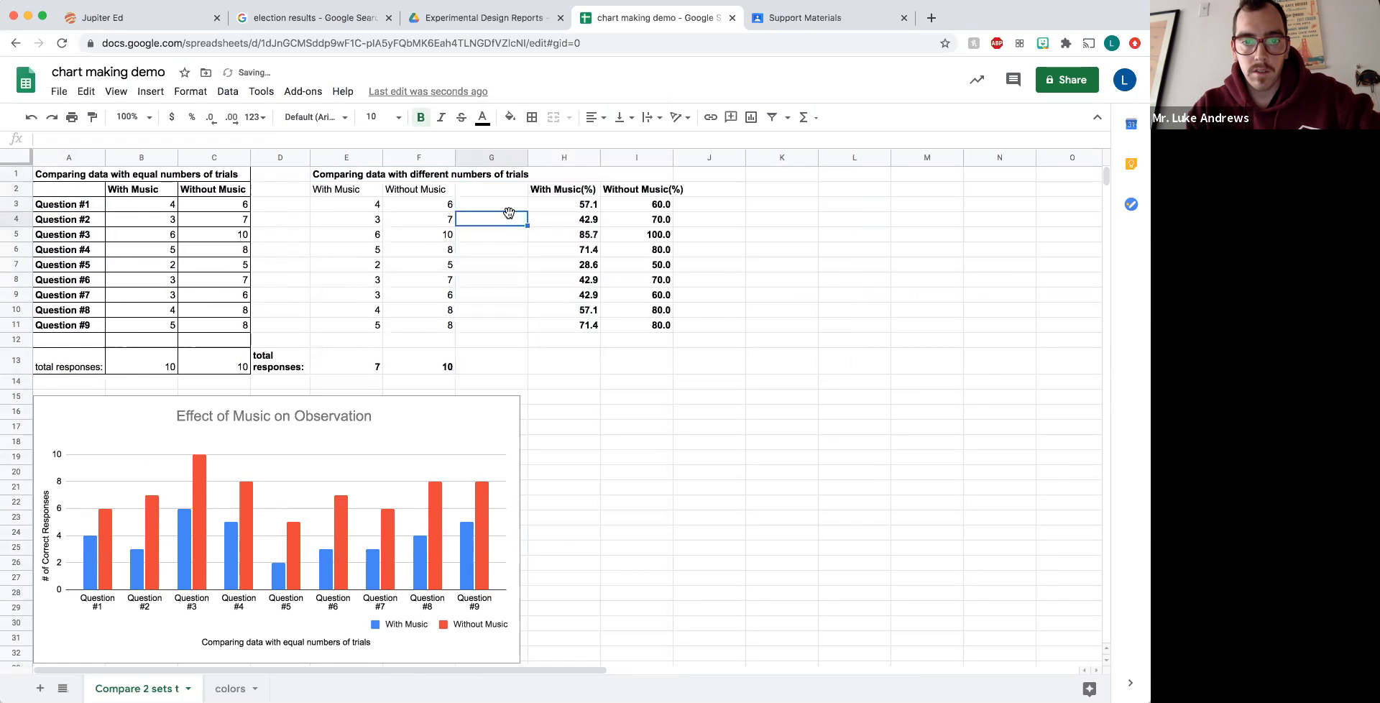
Step: Copy the question labels from A3:A11 into the new empty column, starting at G3
left_click_drag(75, 206, 75, 330)
key("ctrl+c")
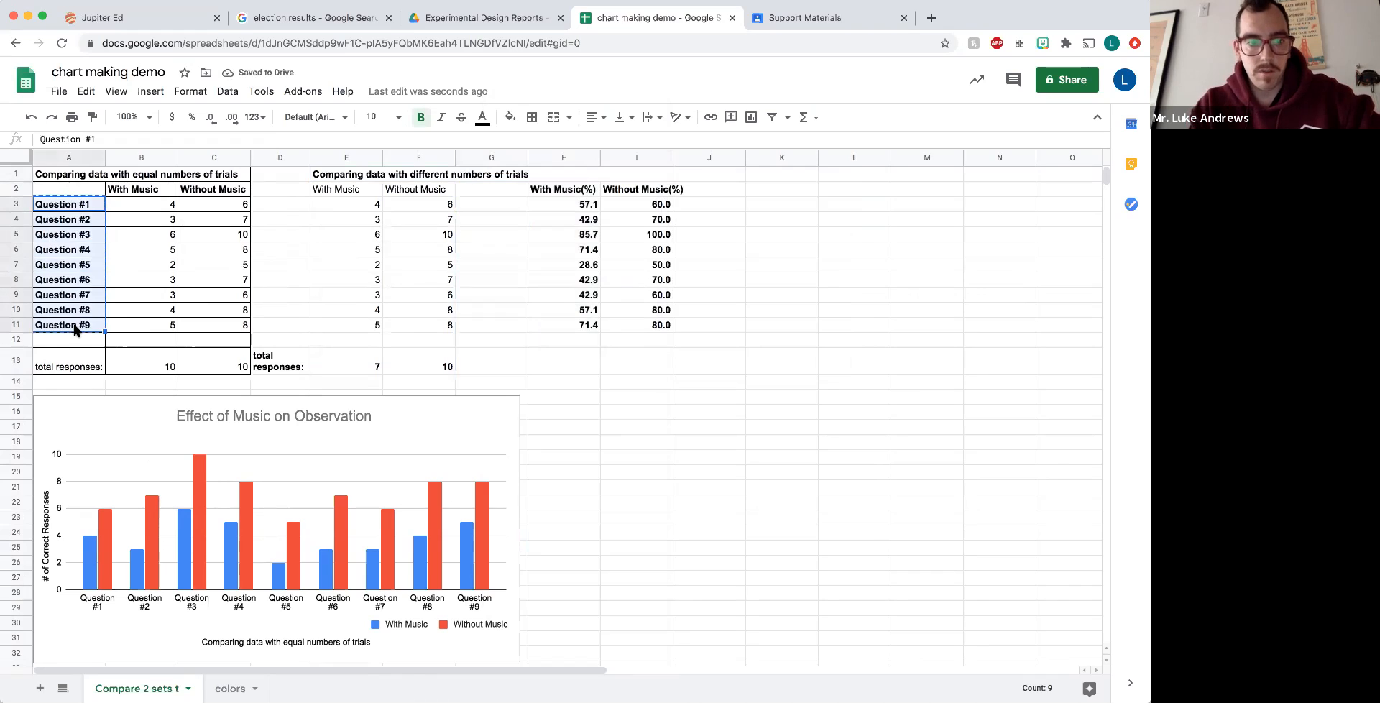
left_click(503, 204)
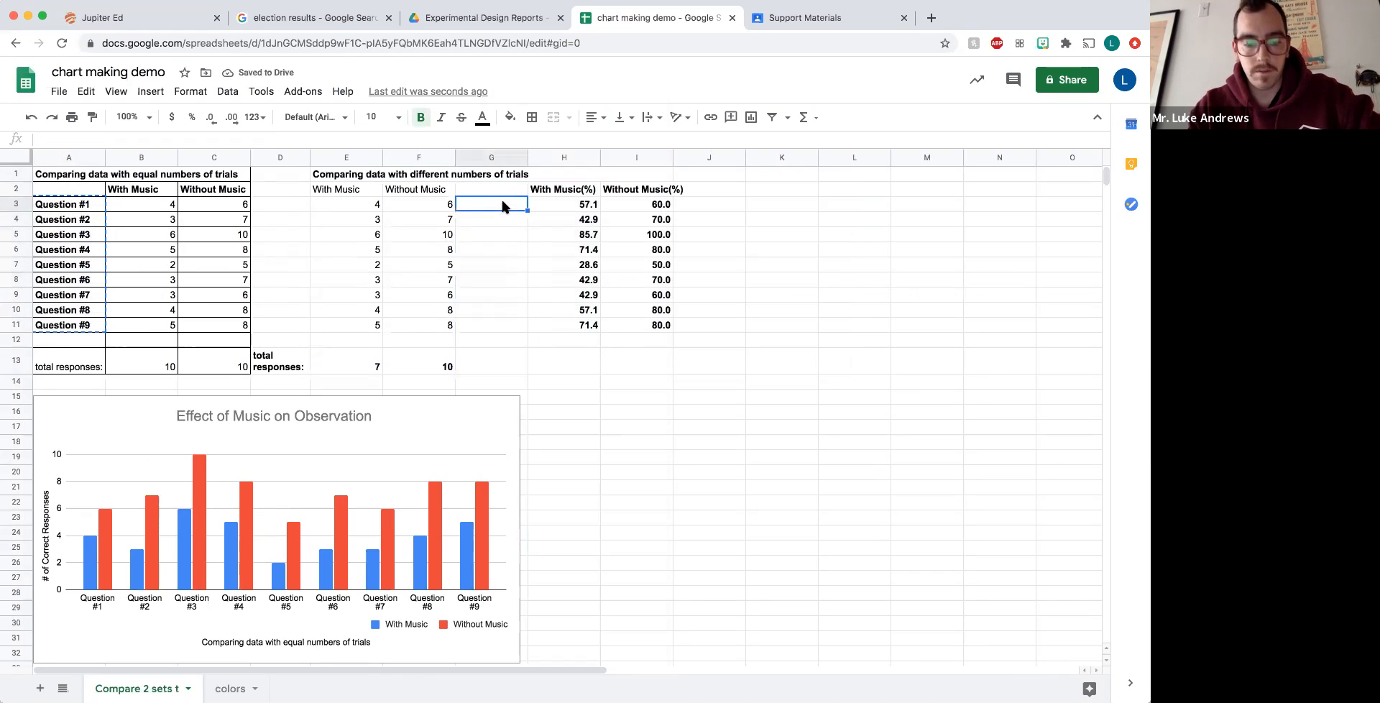
key("ctrl+v")
Step: Insert a column chart from the percentage data in G2:I11 and move it below that table, beside the existing chart
left_click_drag(496, 189, 635, 325)
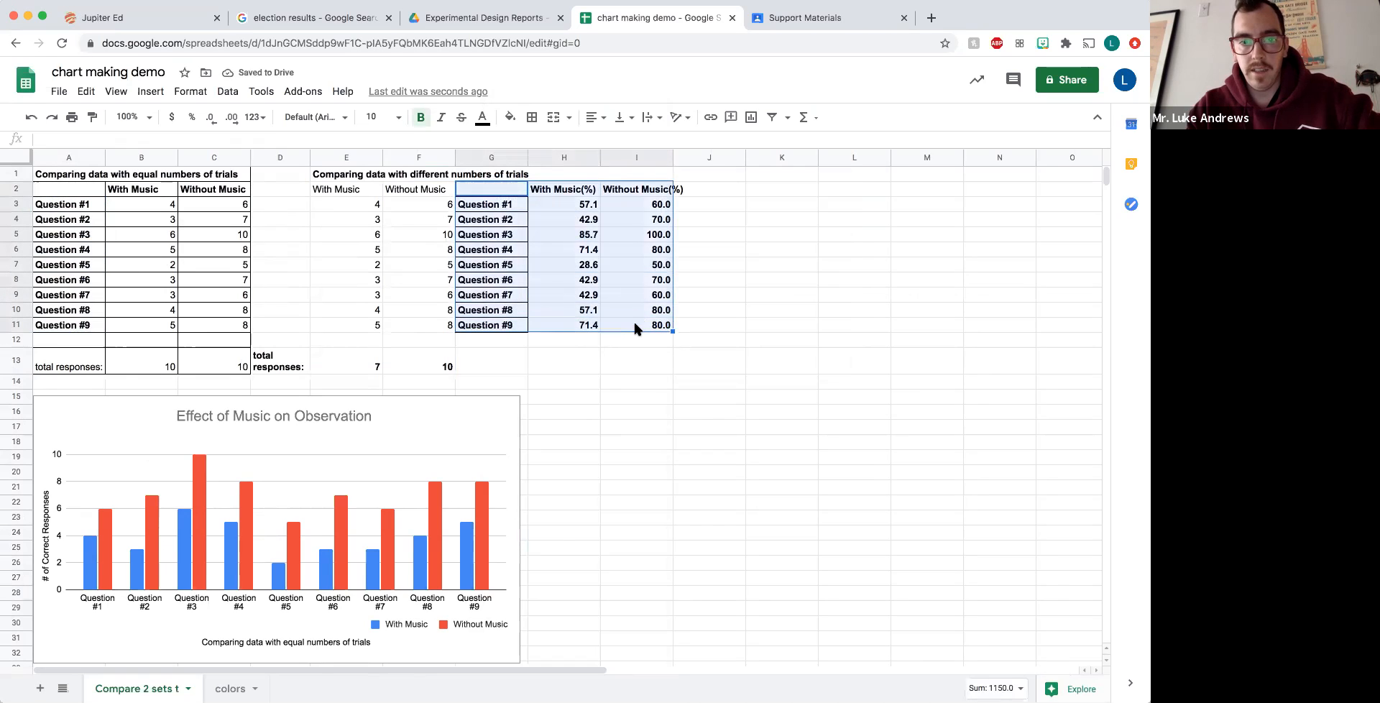
left_click(152, 95)
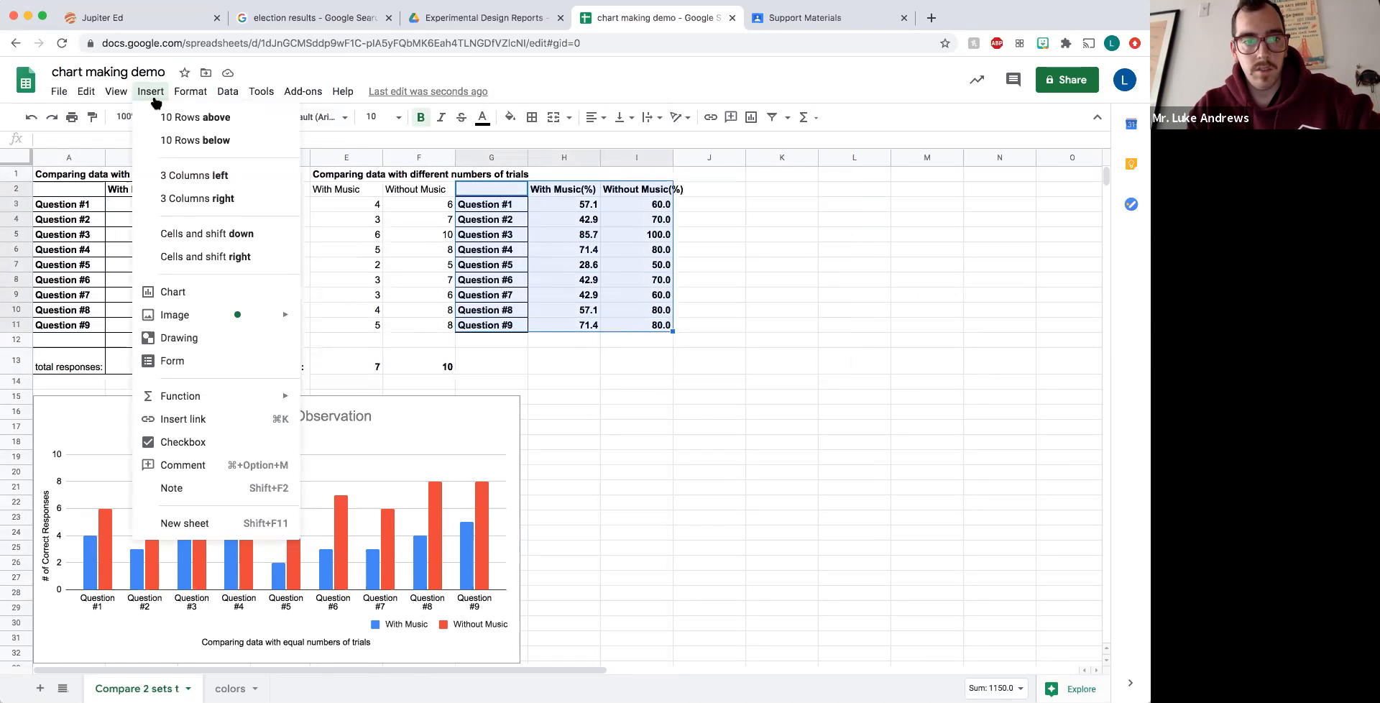
left_click(171, 292)
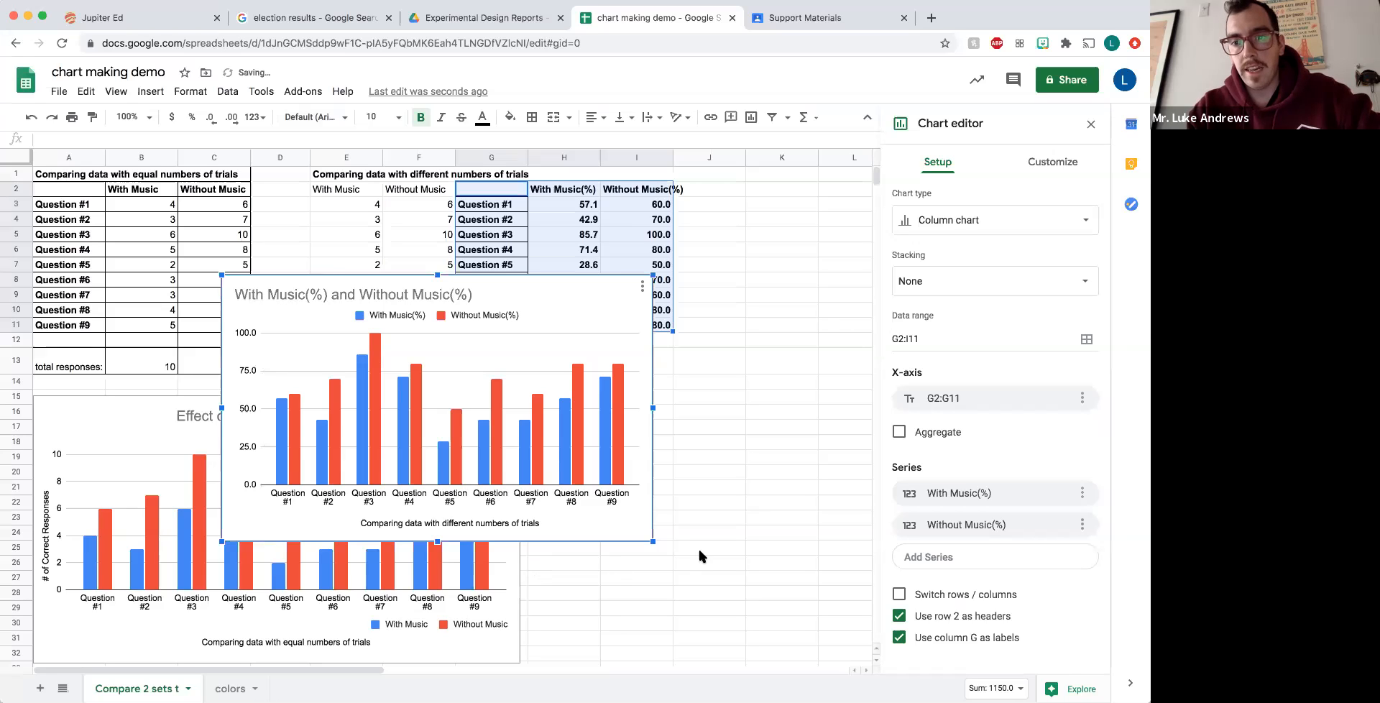
left_click_drag(578, 306, 831, 407)
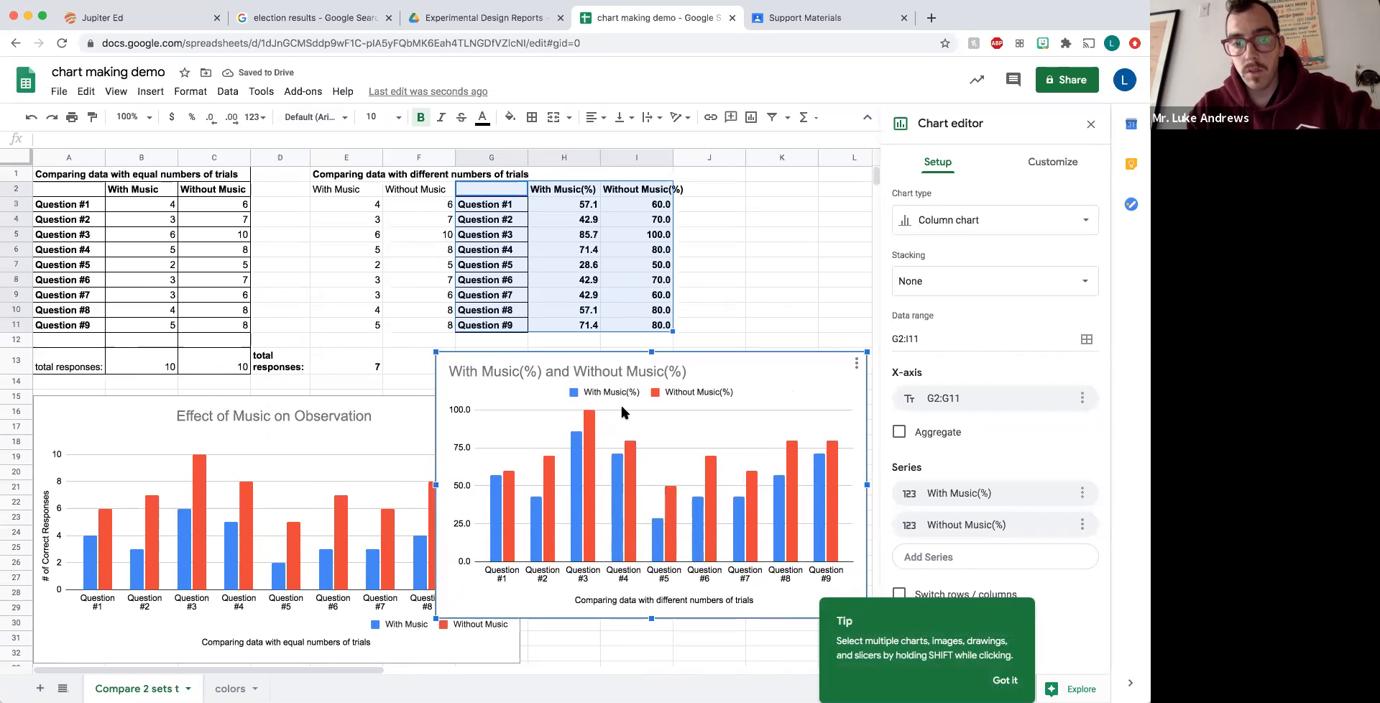
left_click_drag(769, 377, 784, 374)
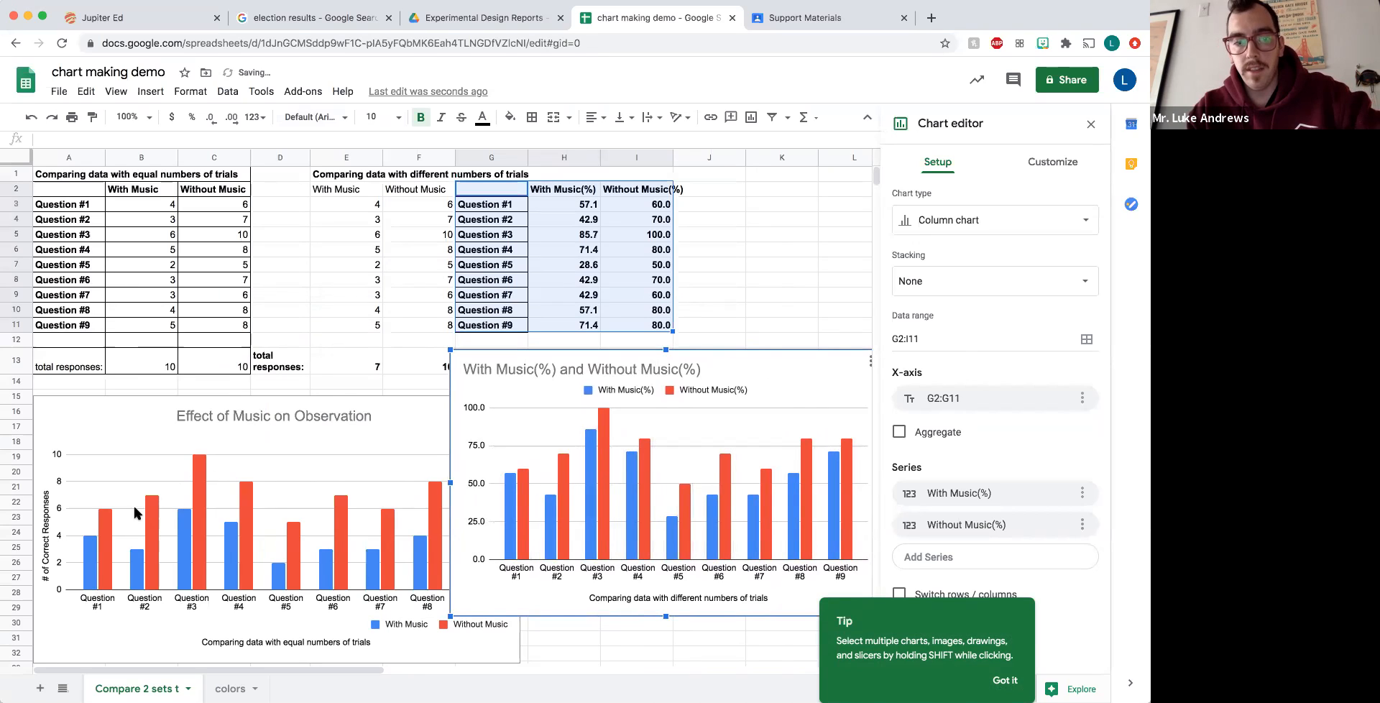
left_click(354, 356)
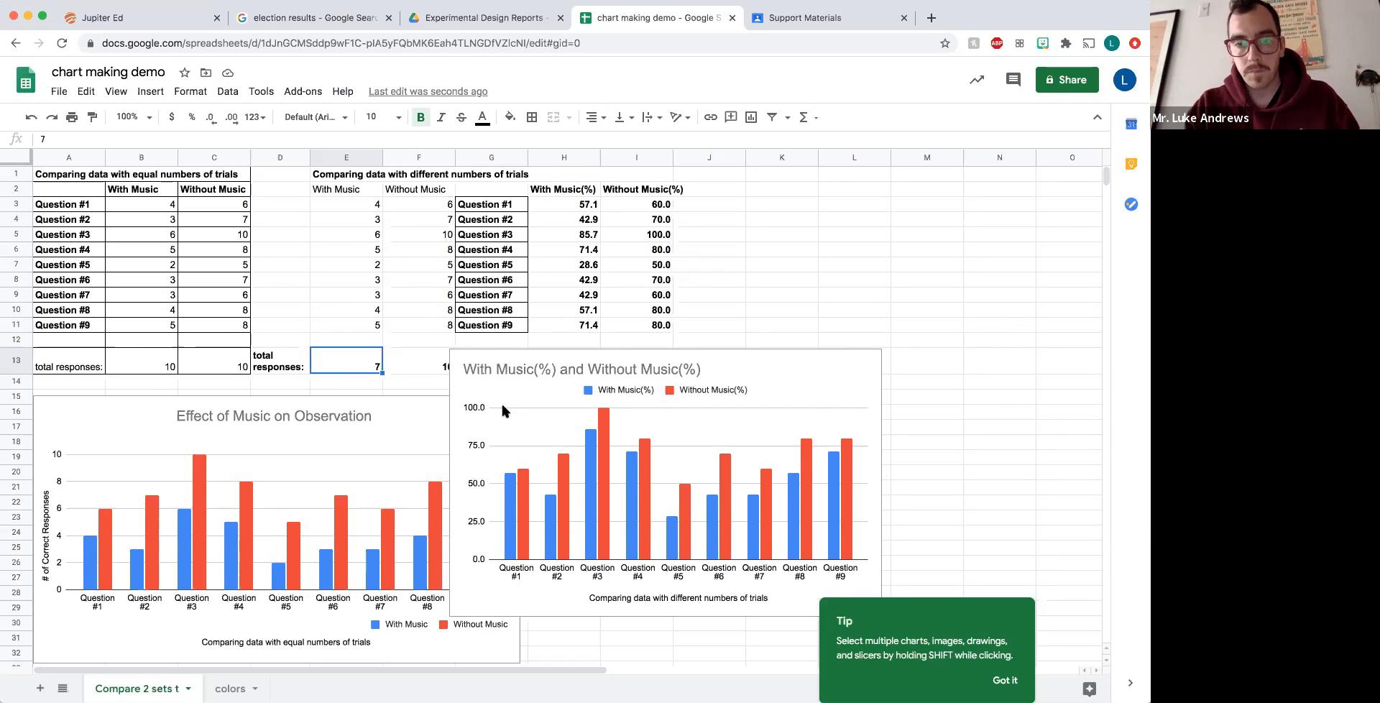
Step: Reopen the percentage chart for editing and look through the available chart types
double_click(815, 374)
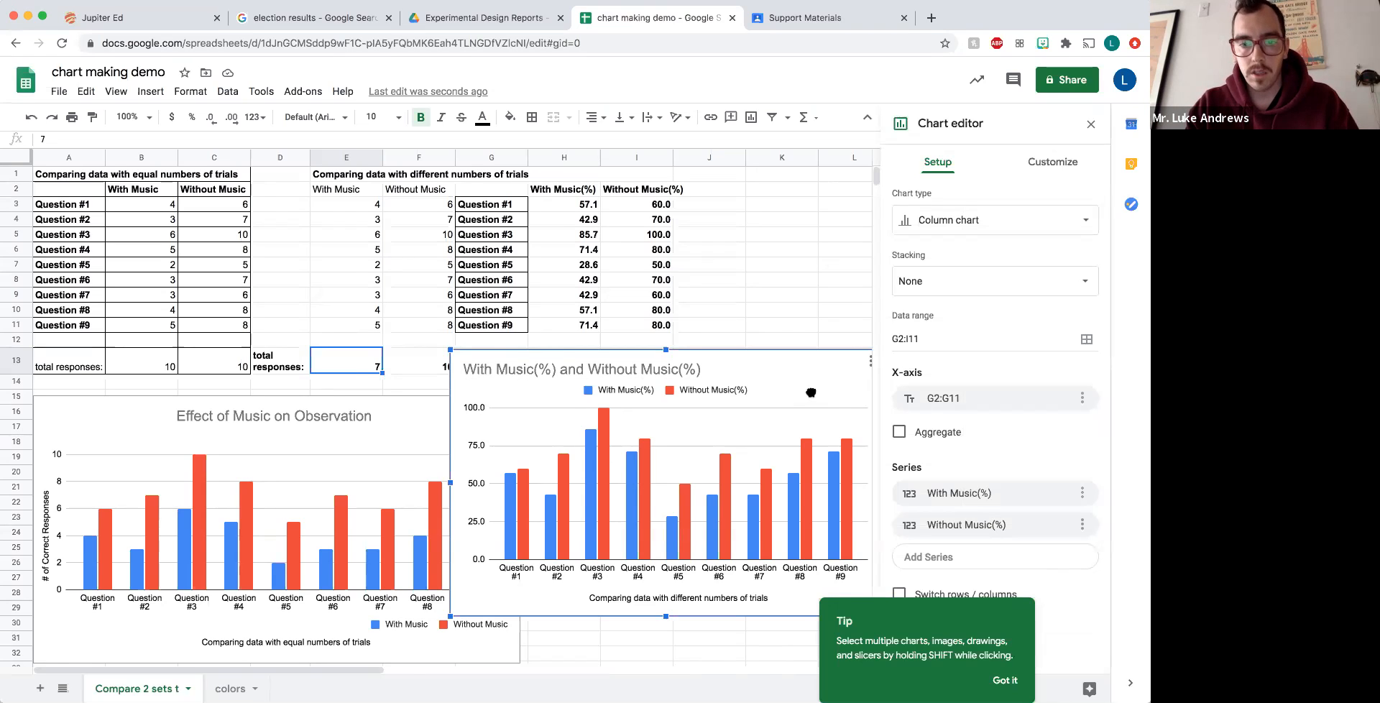
left_click(914, 229)
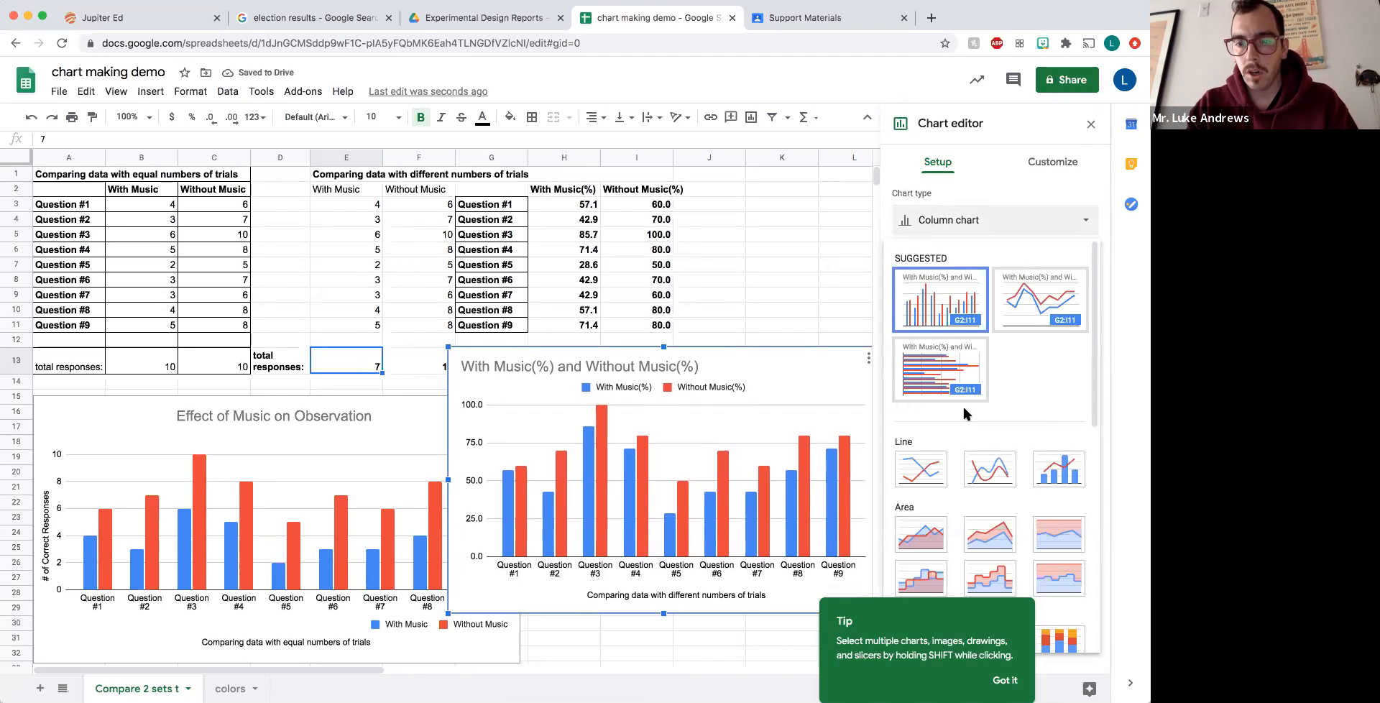
scroll(964, 407, "down", 5)
scroll(964, 408, "down", 1)
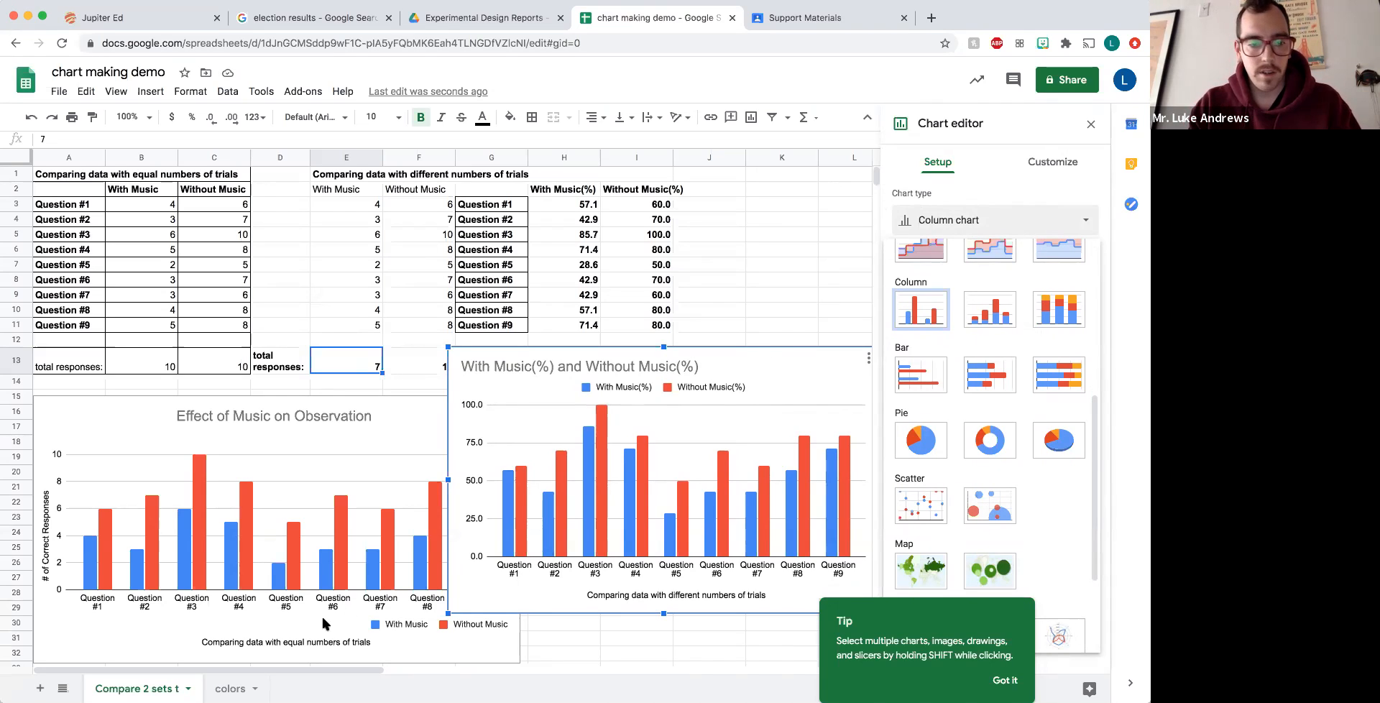
Step: Switch to the colors sheet and examine which questions in A2:A11 are labelled bright or dark clothing
left_click(228, 689)
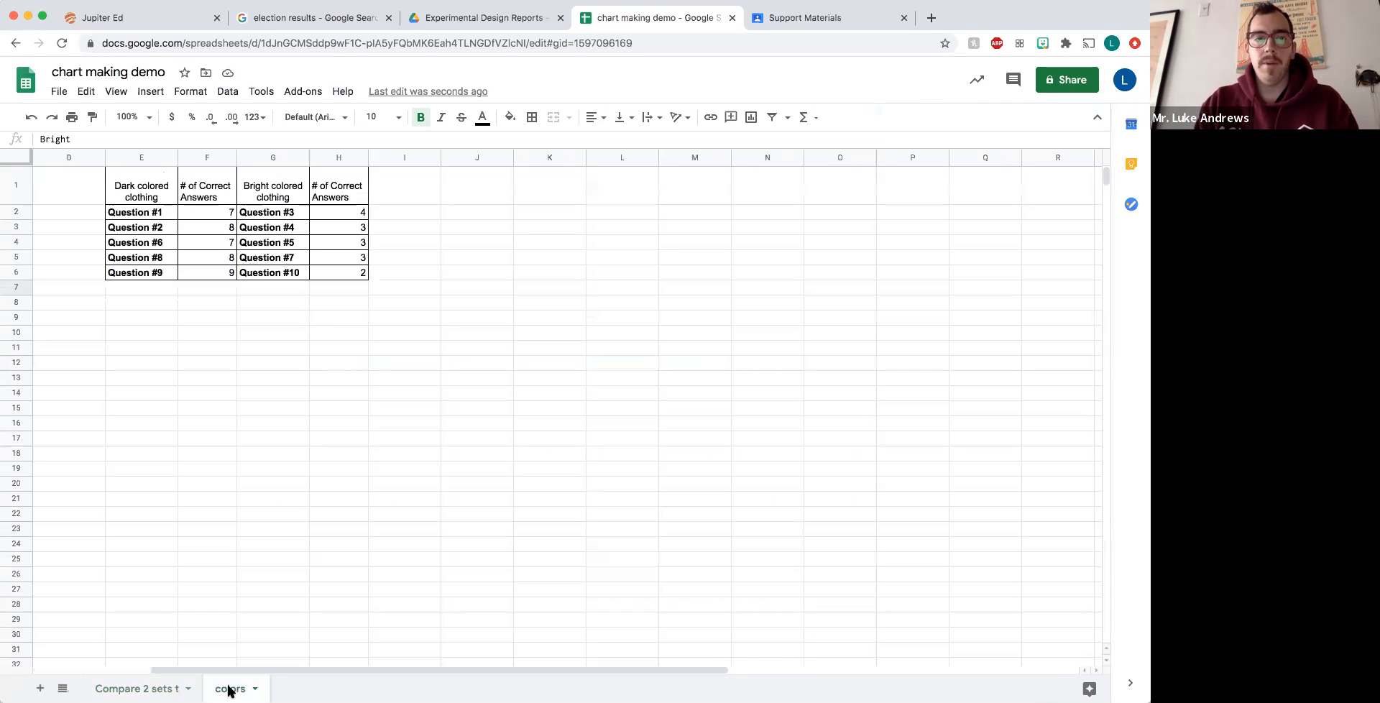
scroll(286, 529, "left", 3)
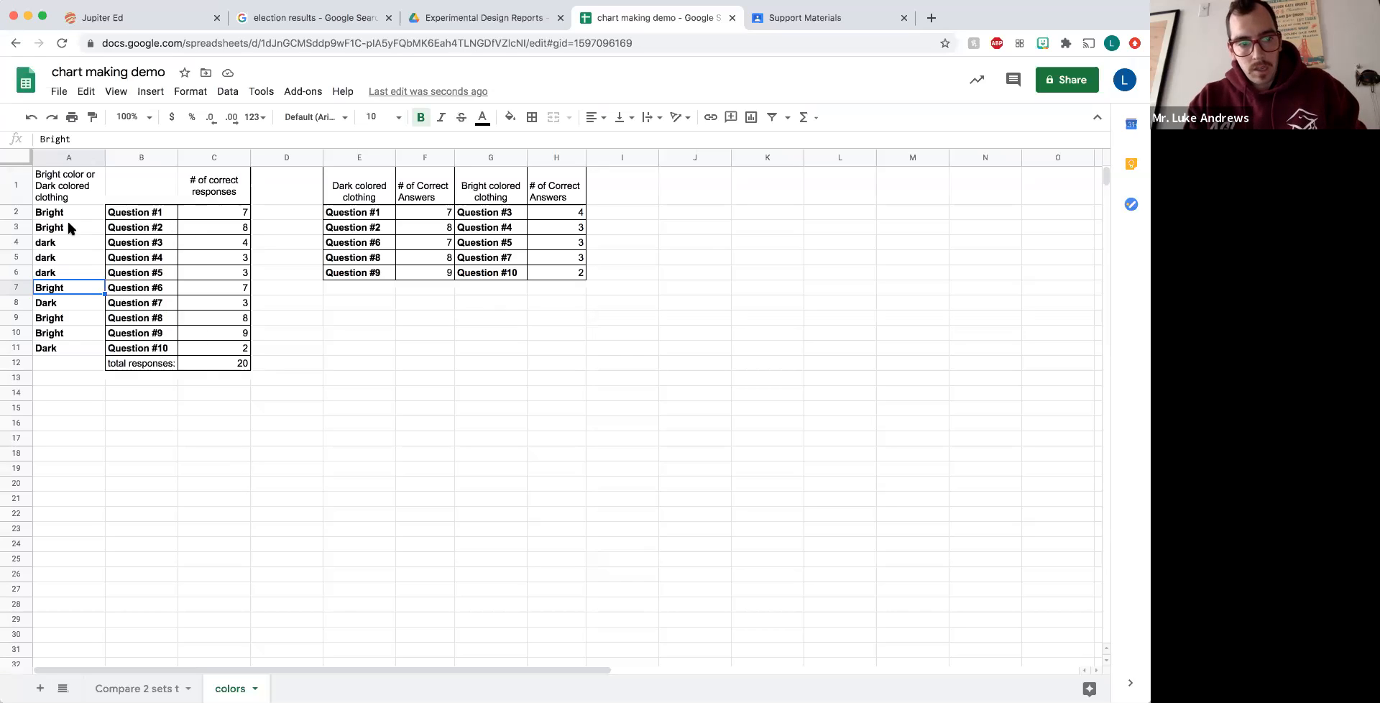
left_click_drag(66, 215, 69, 270)
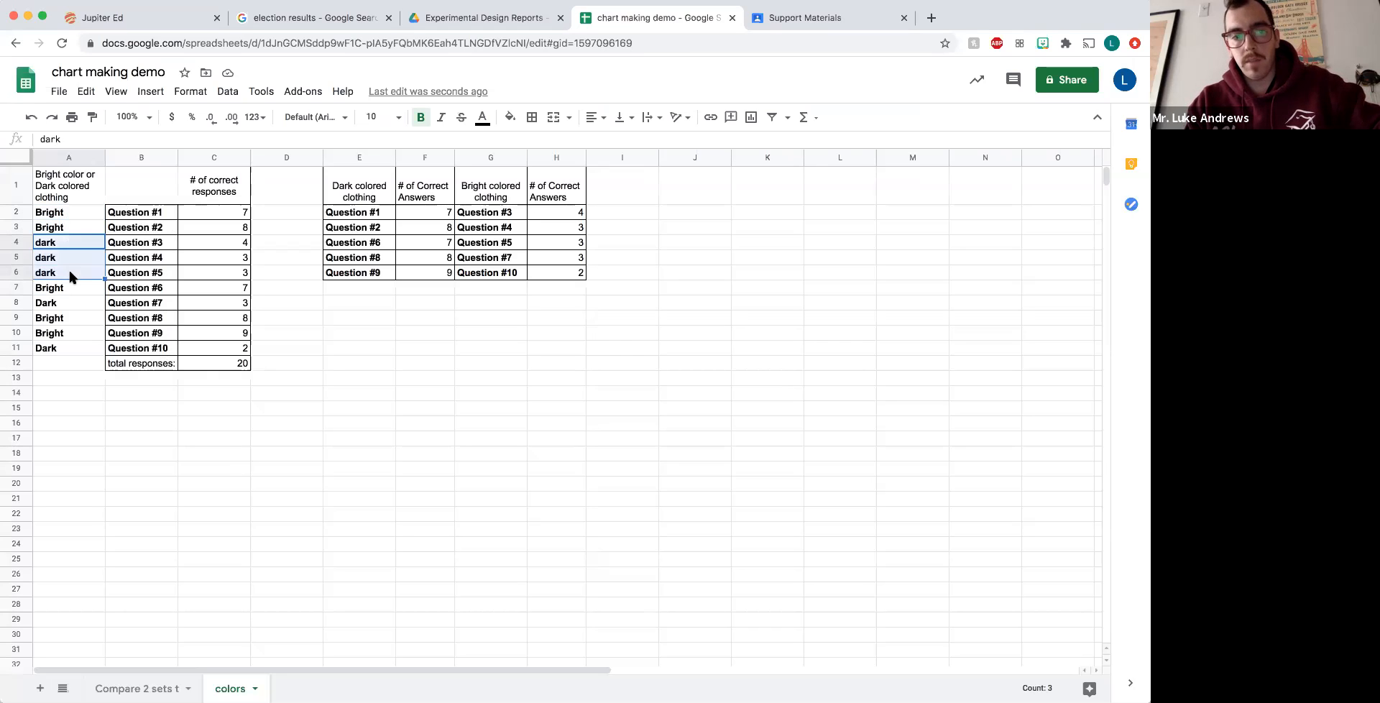
left_click(66, 287)
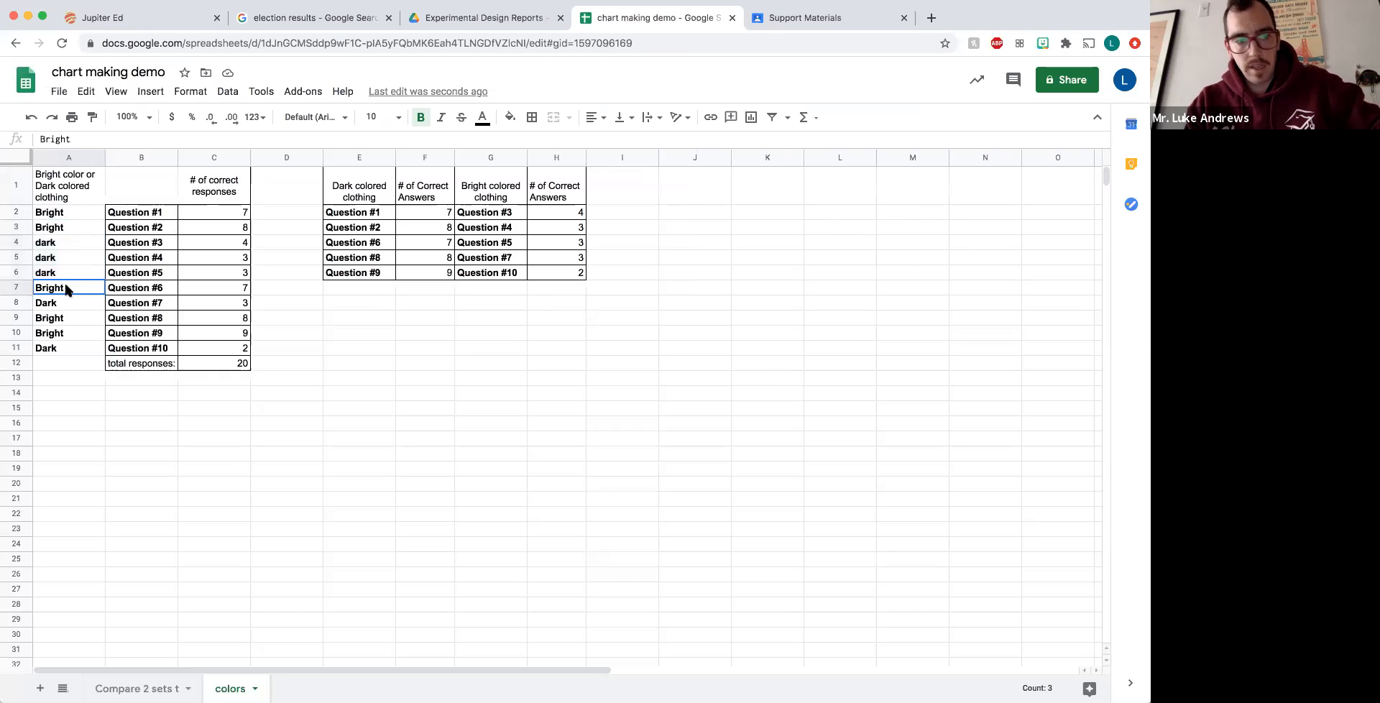
left_click(69, 303)
left_click(69, 317)
left_click(71, 331)
left_click(70, 345)
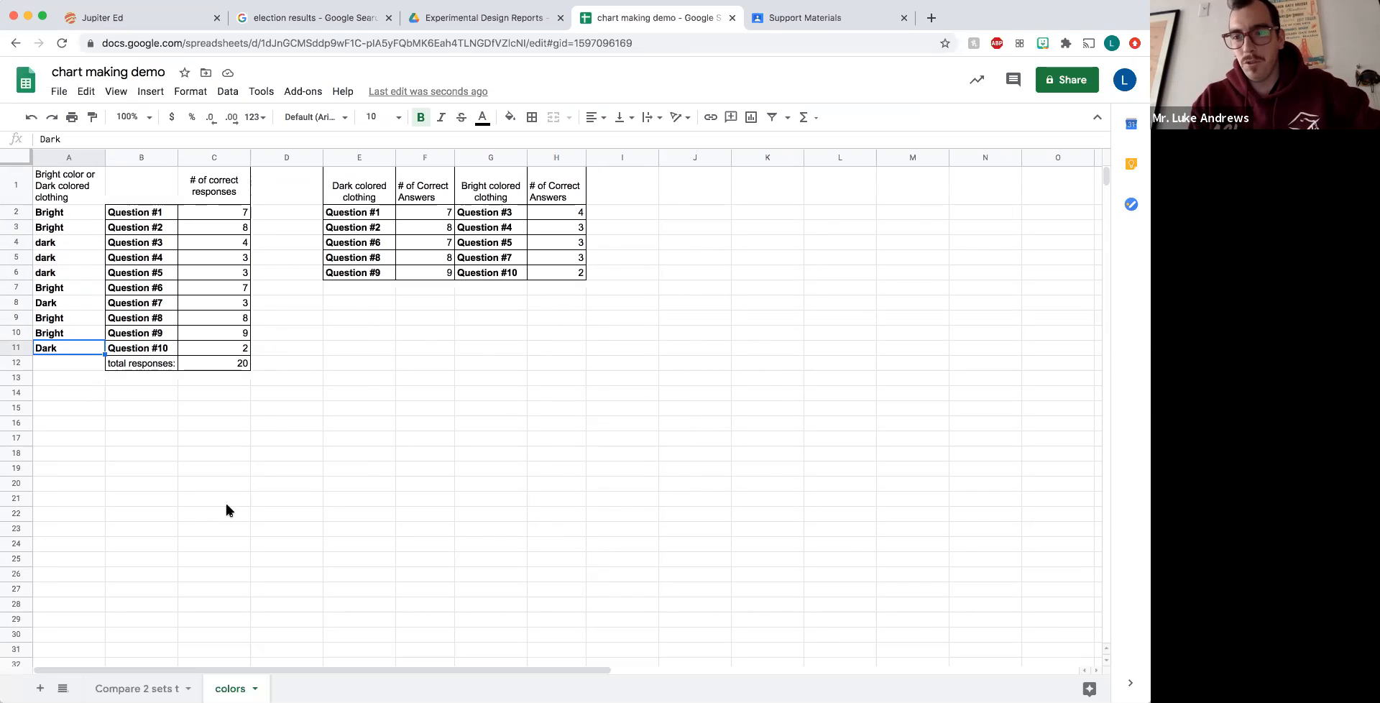
Step: Insert a column chart from the clothing color data in A2:C11 and move it below that table
mouse_move(62, 214)
left_mouse_down()
mouse_move(185, 268)
mouse_move(216, 350)
left_mouse_up()
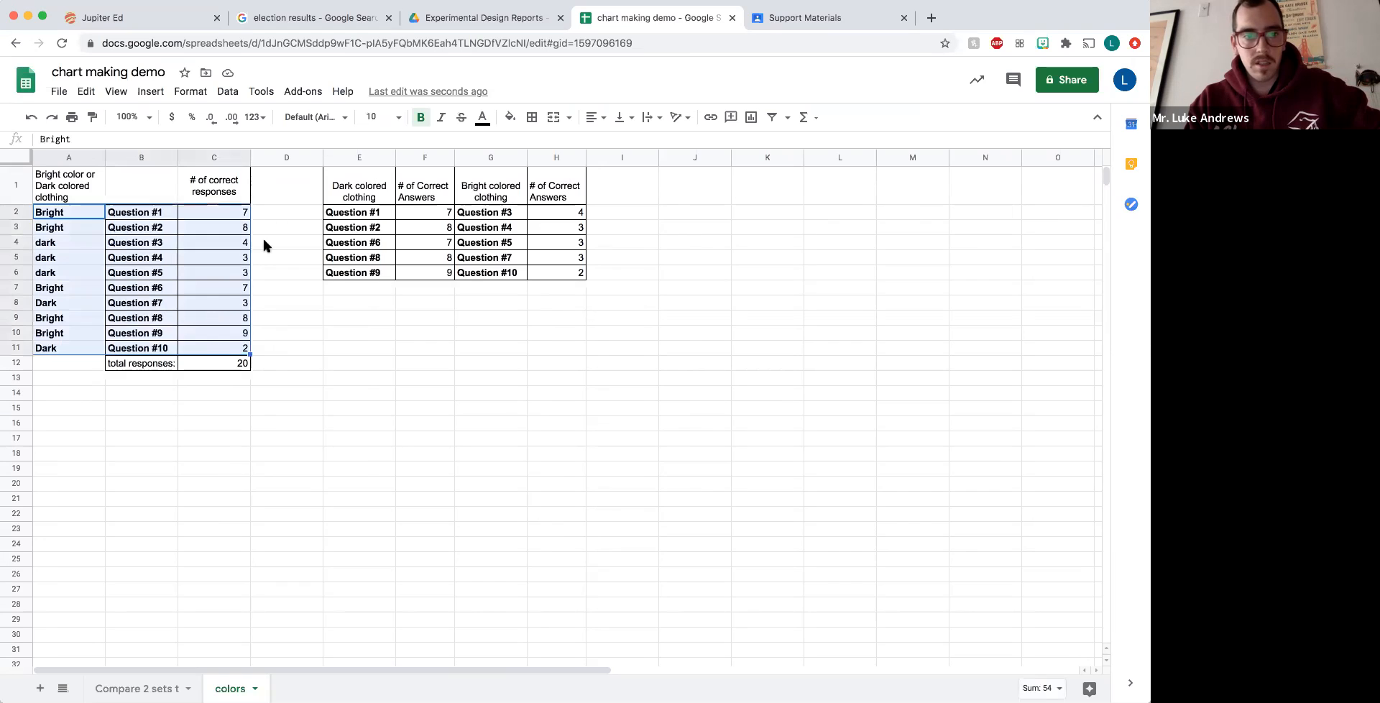
left_click(151, 91)
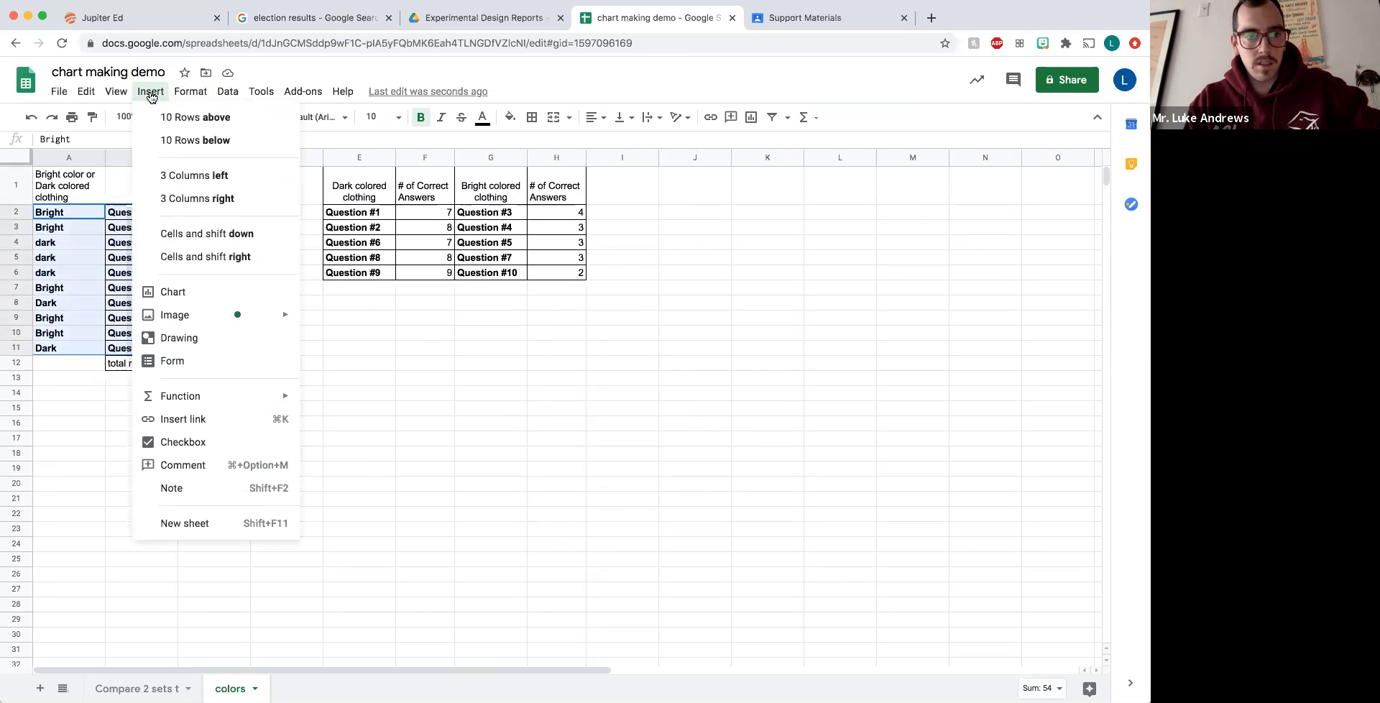
left_click(174, 291)
left_click_drag(521, 282, 432, 408)
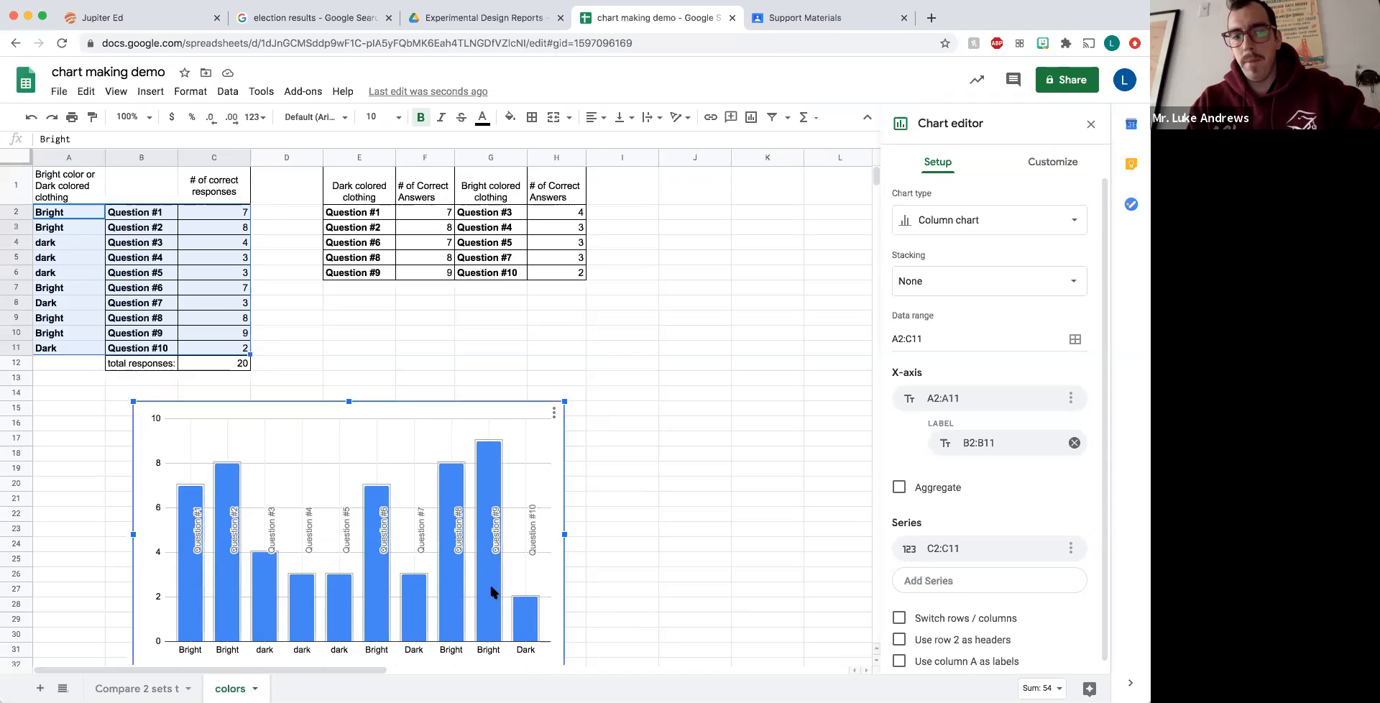
Step: Sort the range A2:C11 by column A from A to Z so the bright and dark questions are grouped
left_click(156, 302)
left_click(63, 211)
left_click_drag(115, 224, 220, 350)
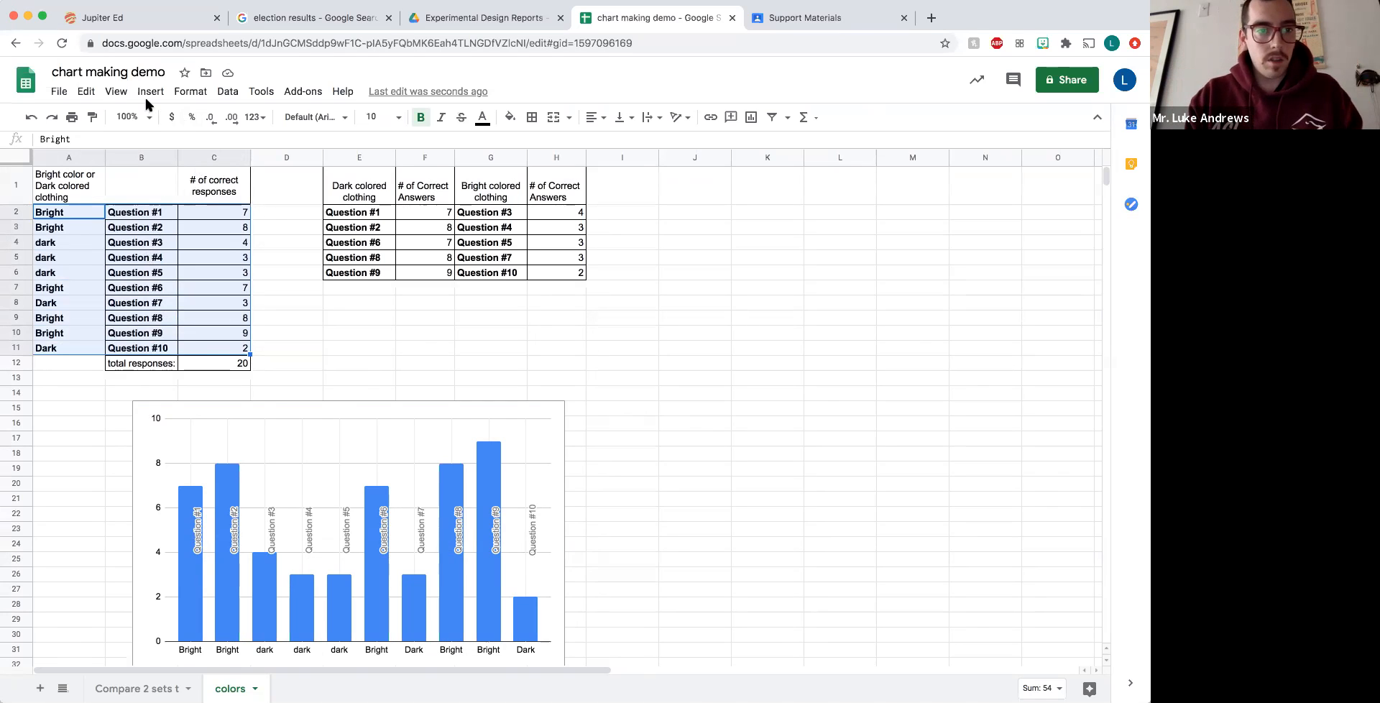
left_click(227, 93)
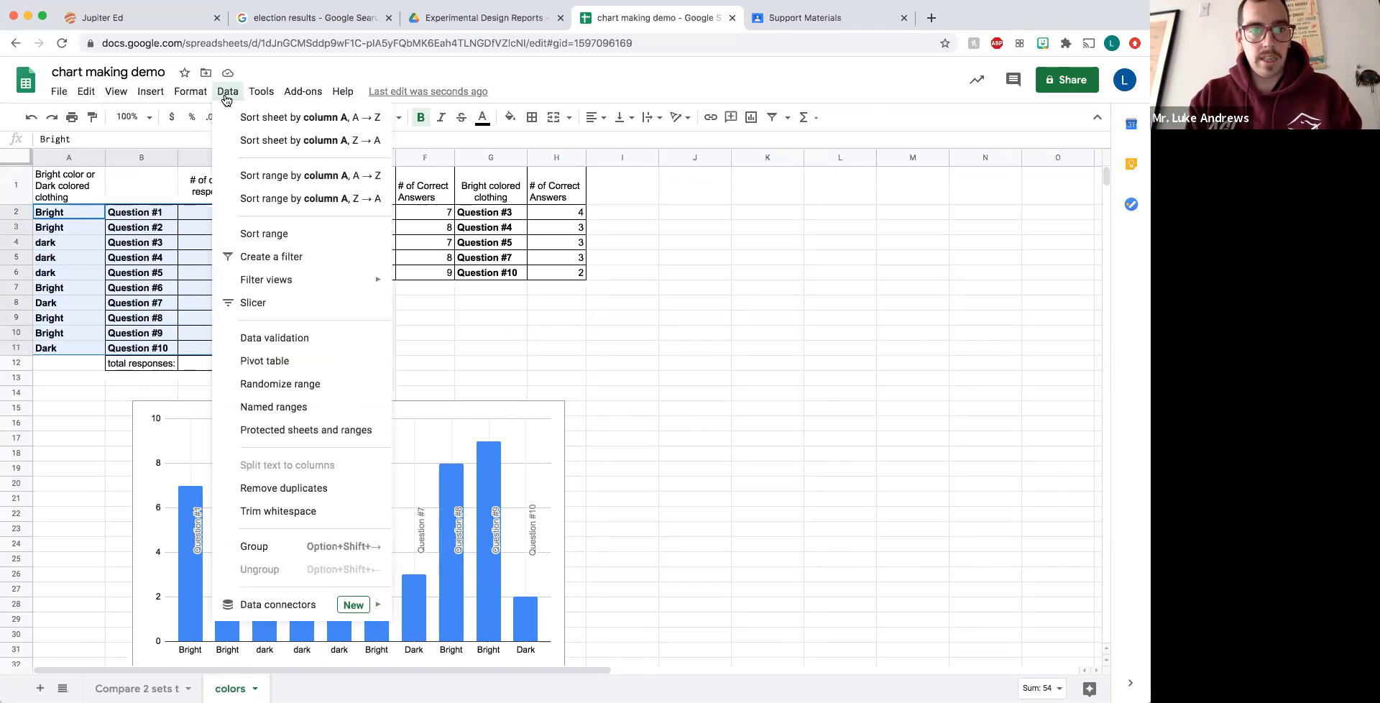
left_click(272, 233)
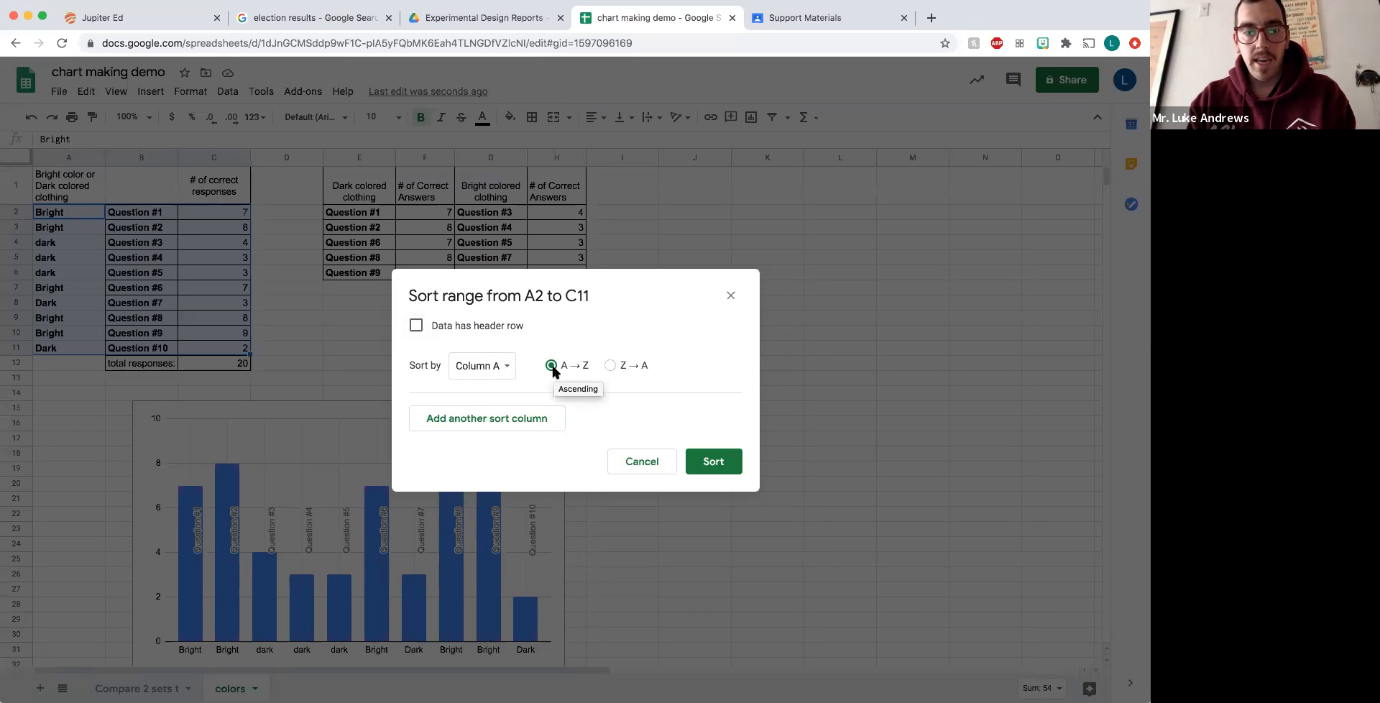
left_click(722, 461)
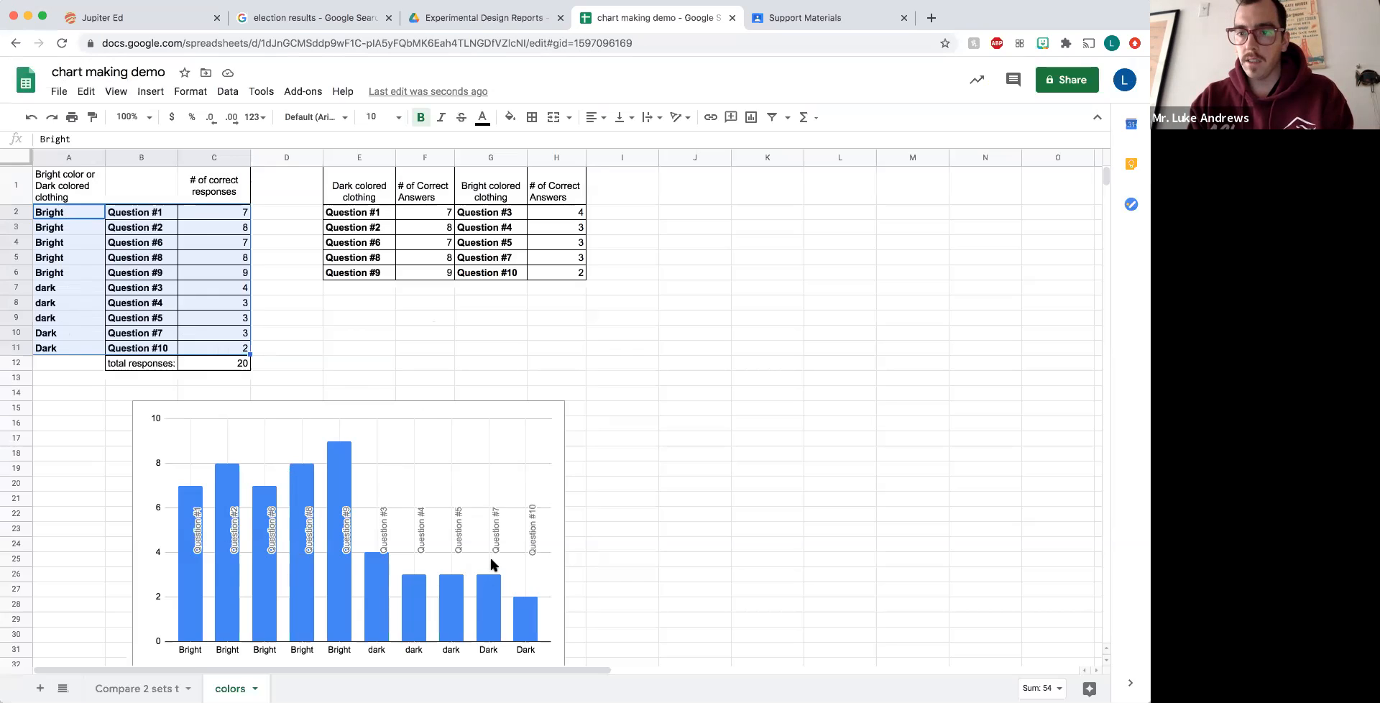
Step: Move the column chart closer beneath the A1:C12 table and shrink it slightly
left_click(533, 411)
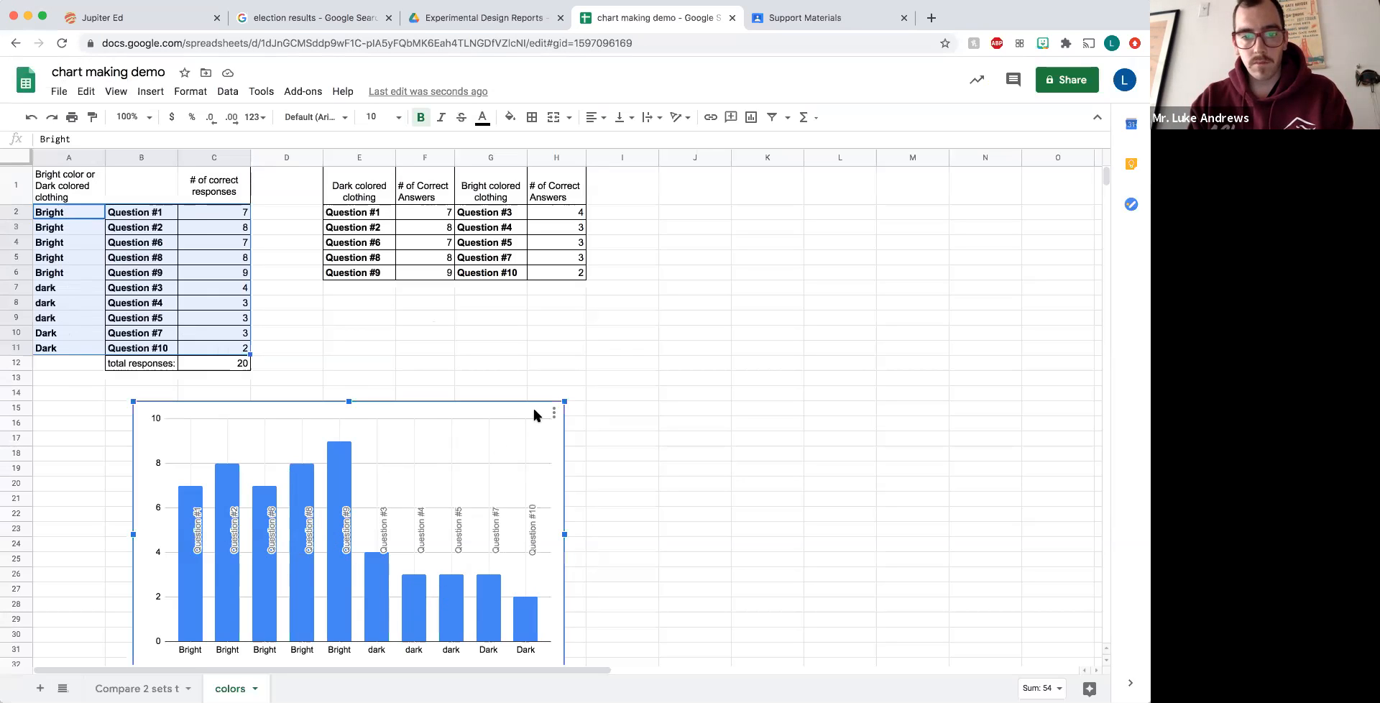
left_click_drag(533, 411, 440, 389)
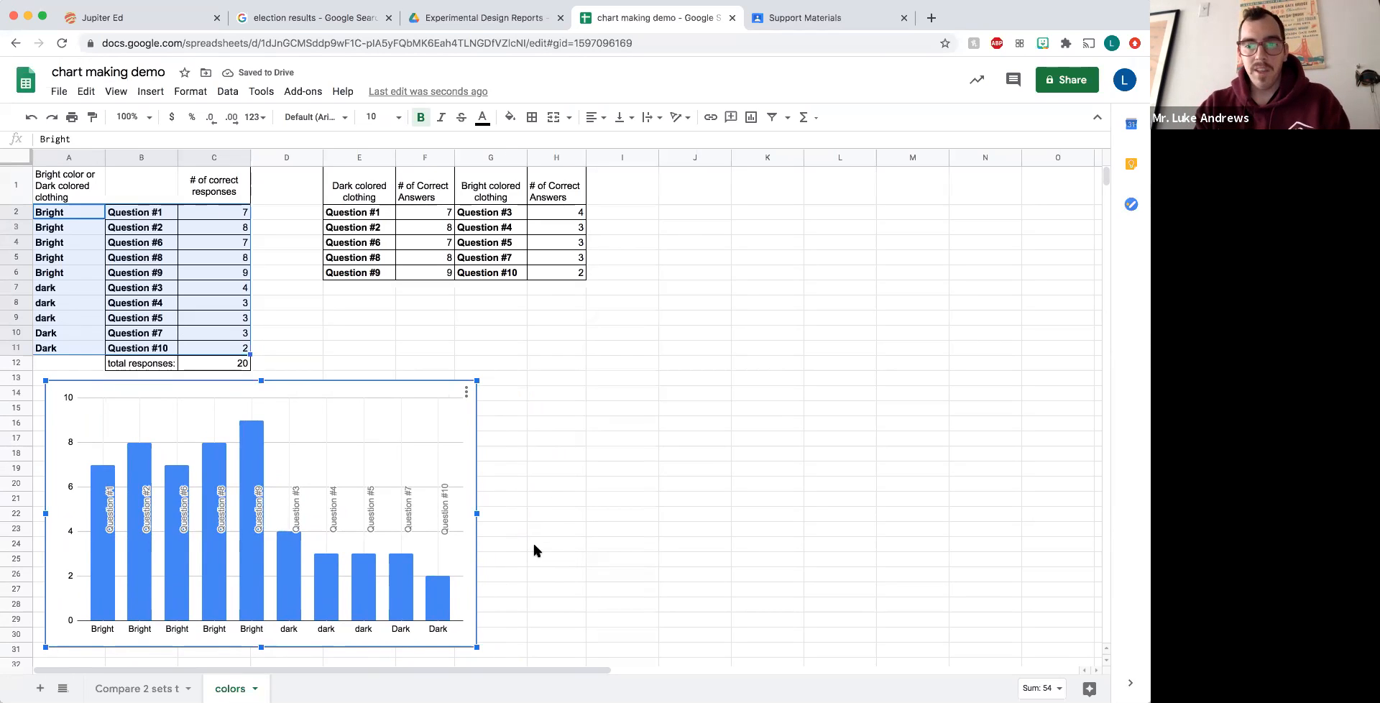
left_click_drag(477, 380, 376, 389)
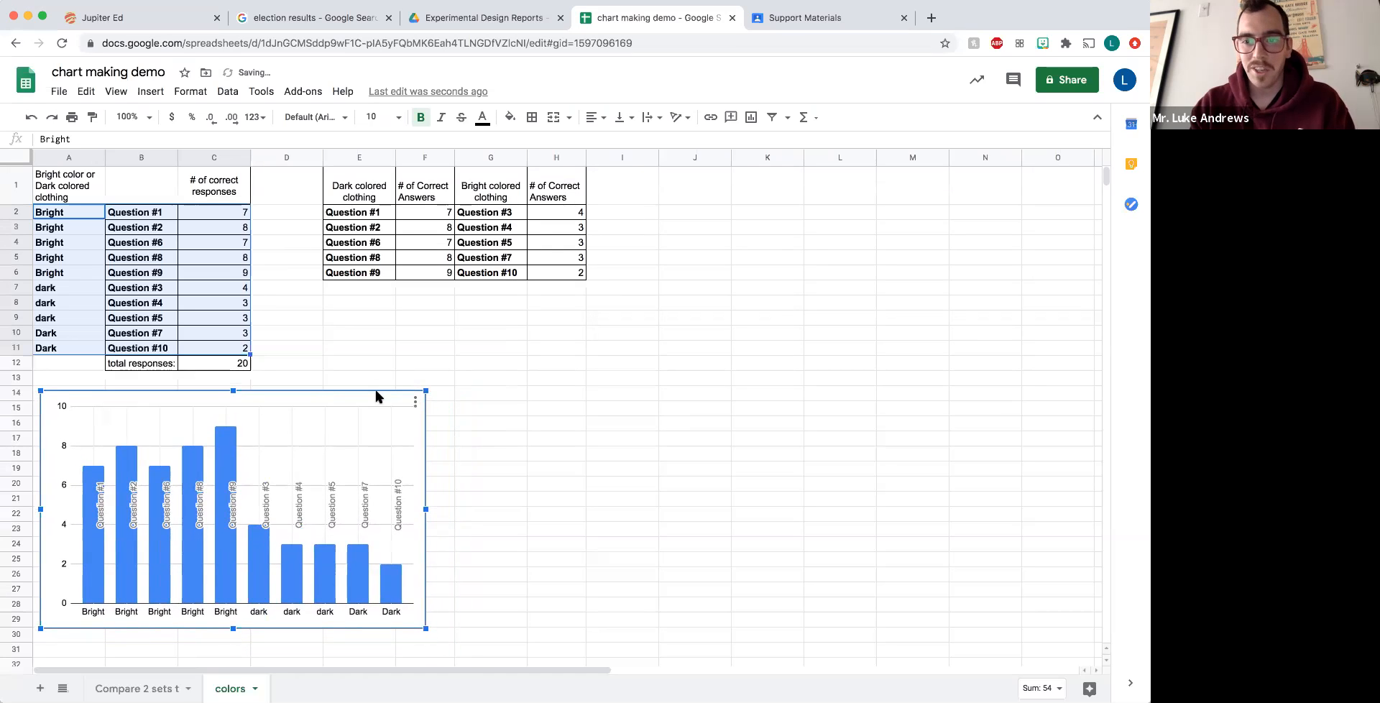
left_click(616, 472)
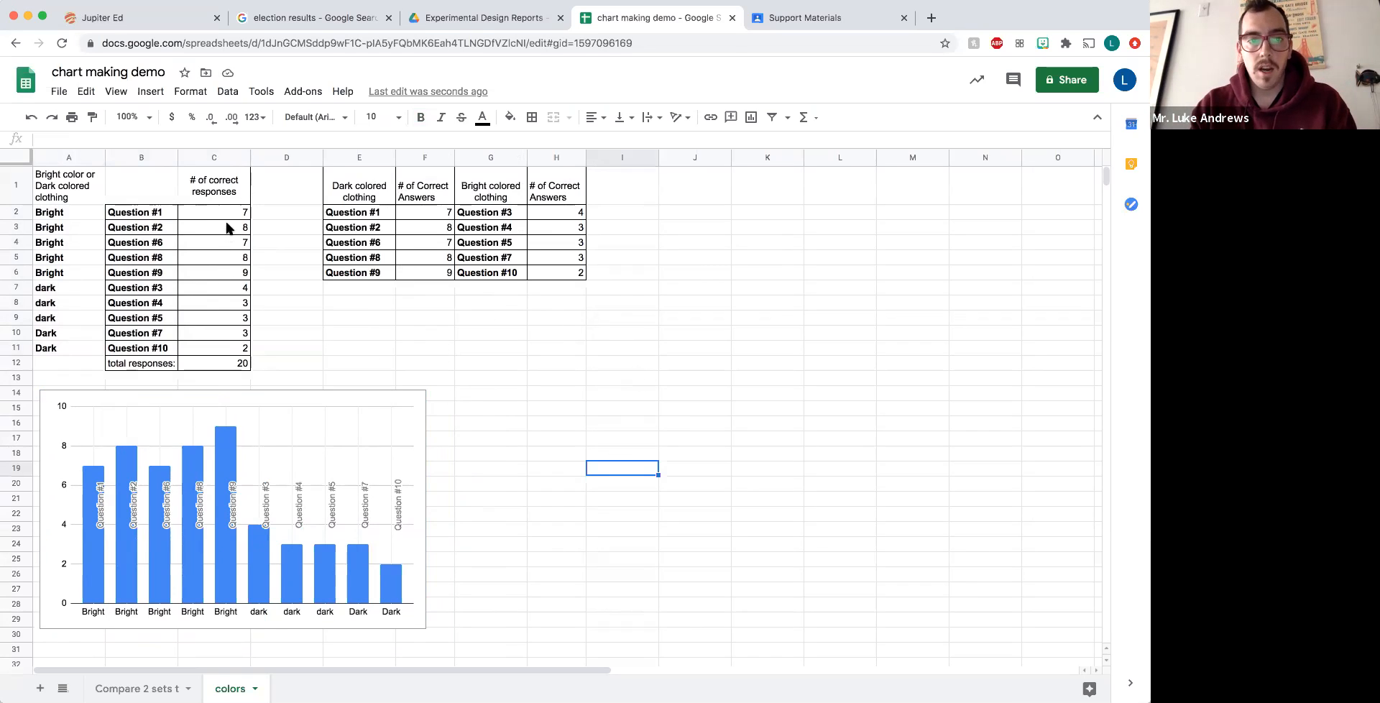
Step: Enter the formula =C2/20*100 in D2 to calculate Question #1's percentage of correct responses
left_click(223, 364)
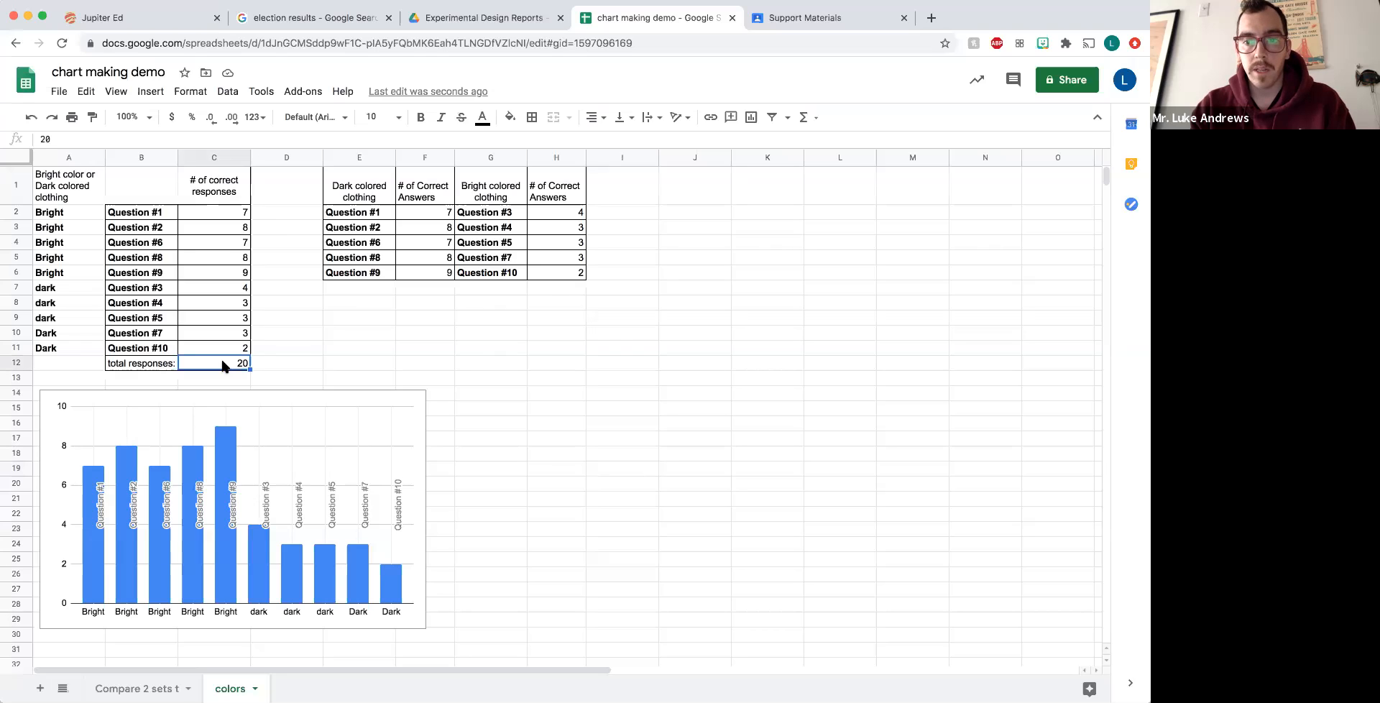
left_click(274, 213)
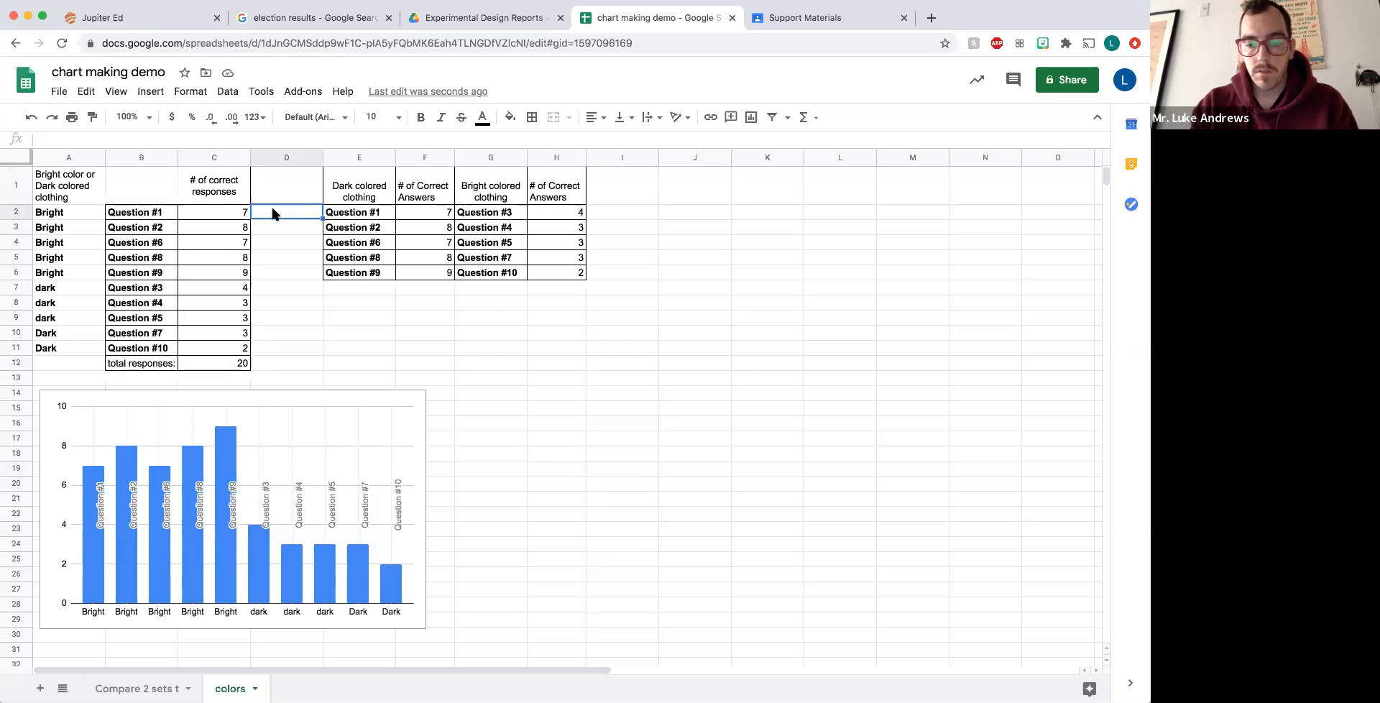
type("=")
left_click(230, 215)
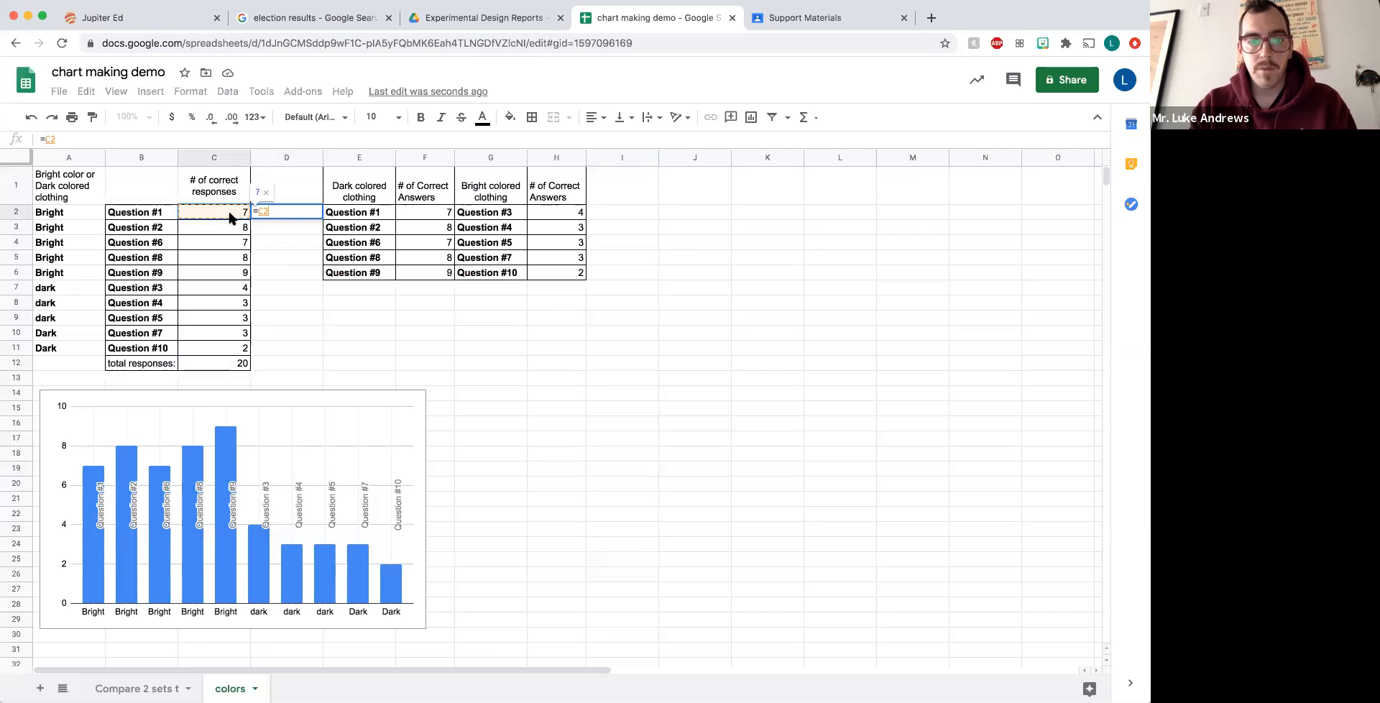
type("/20")
key("BackSpace")
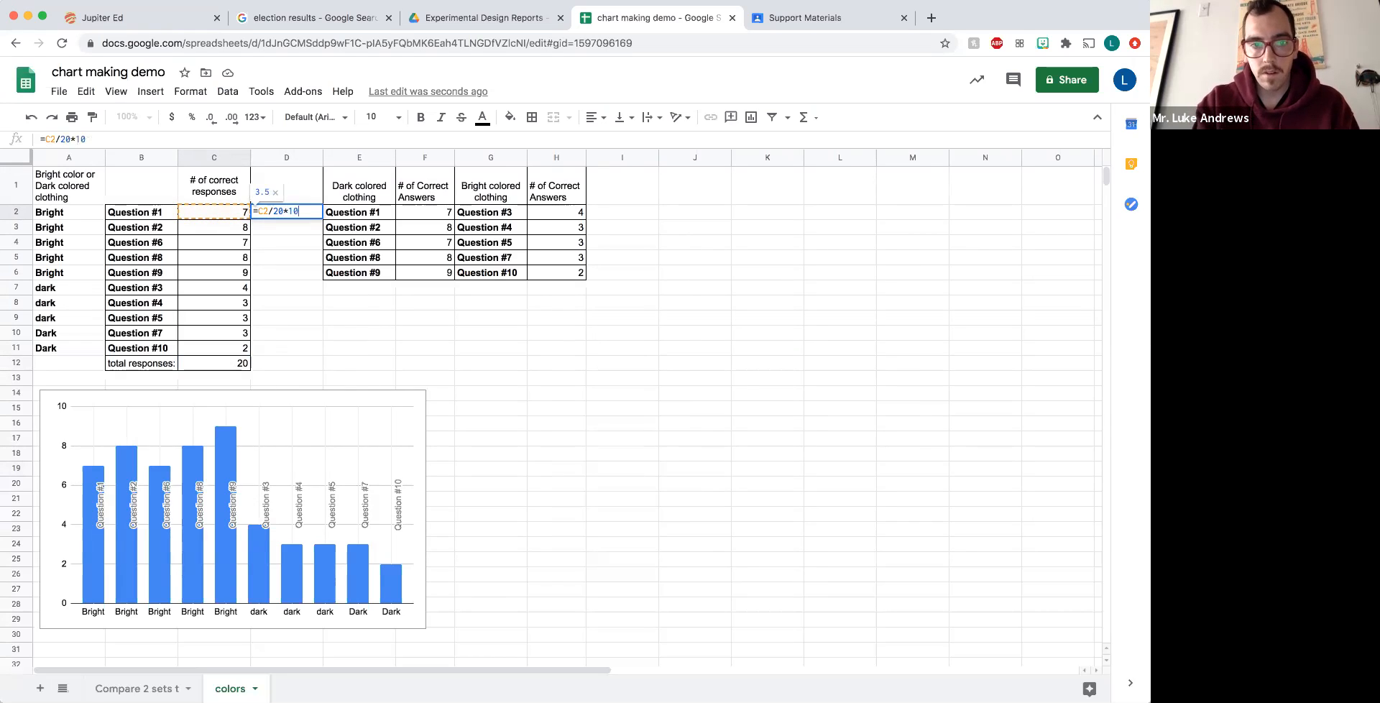
key("Return")
key("Up")
left_click(99, 139)
type("0*100")
key("Return")
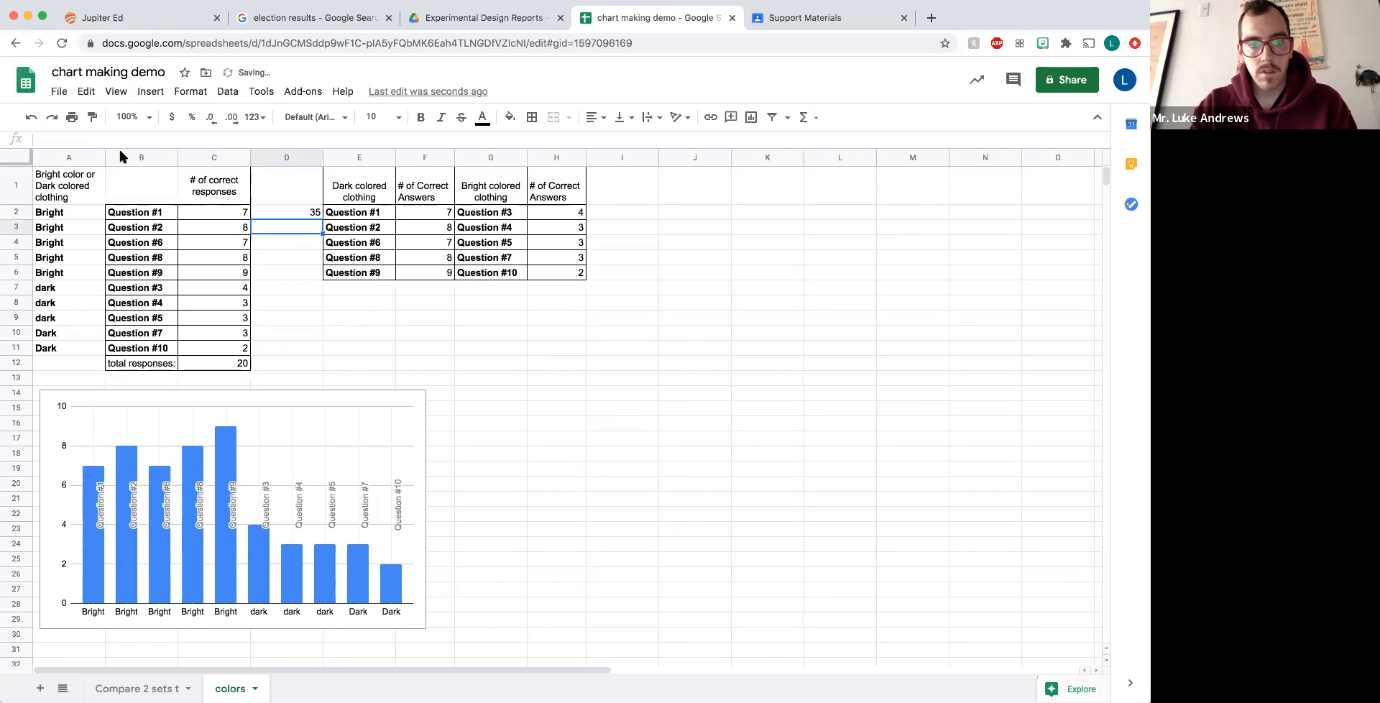
Step: Enter the heading "% responses correct" in D1
left_click(288, 193)
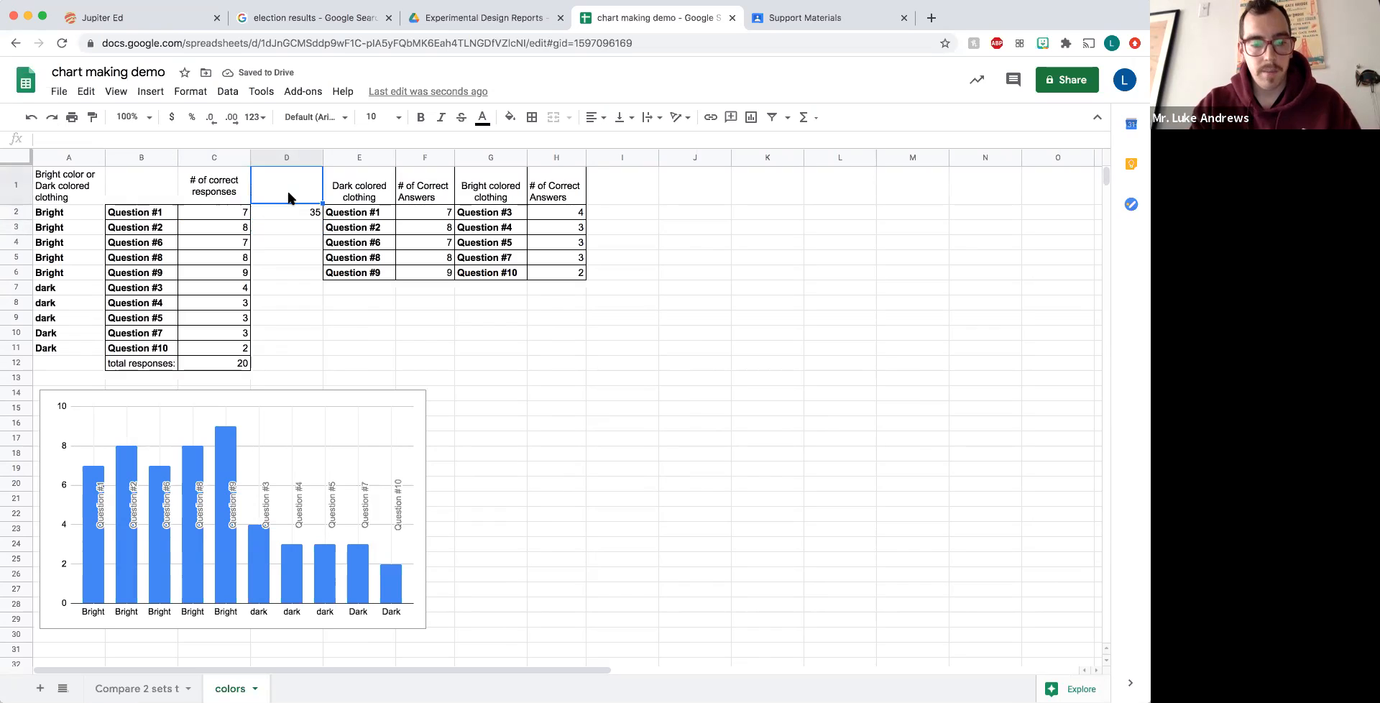
type("% a")
key("BackSpace")
type("respo")
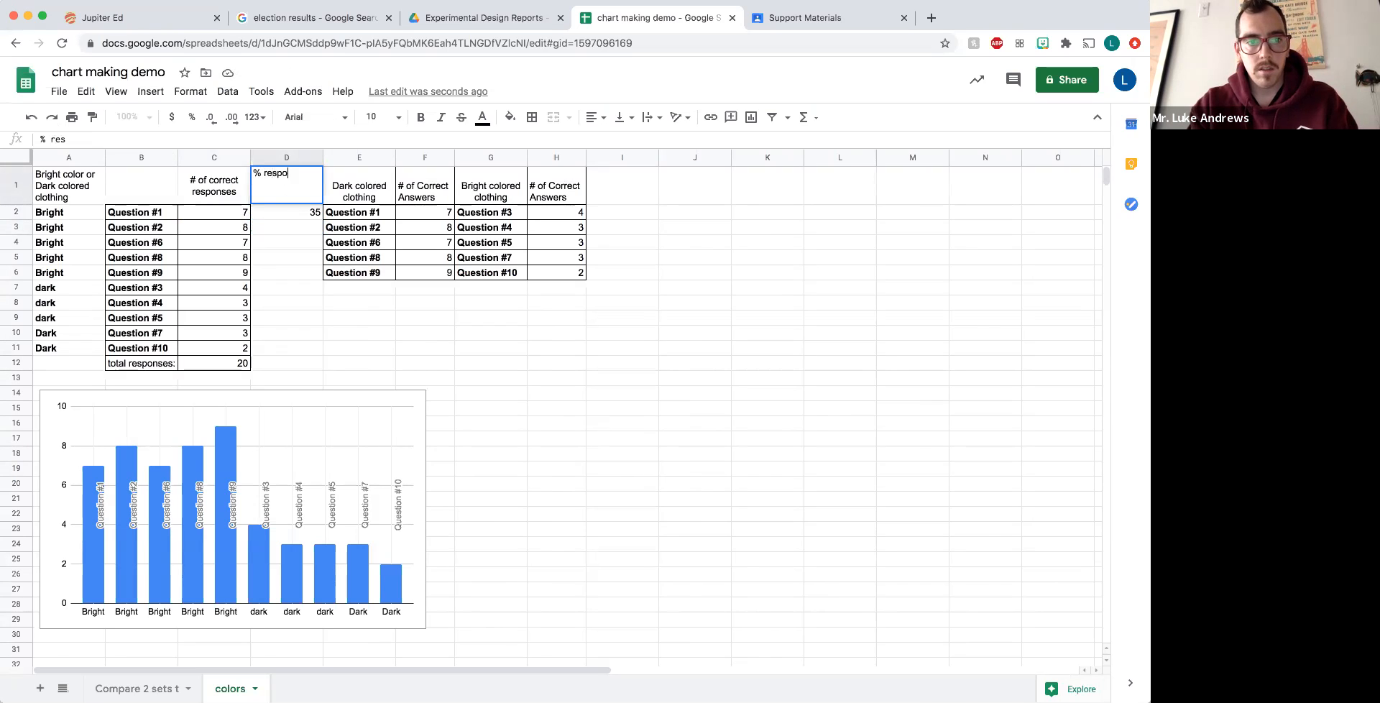
type("nses correct")
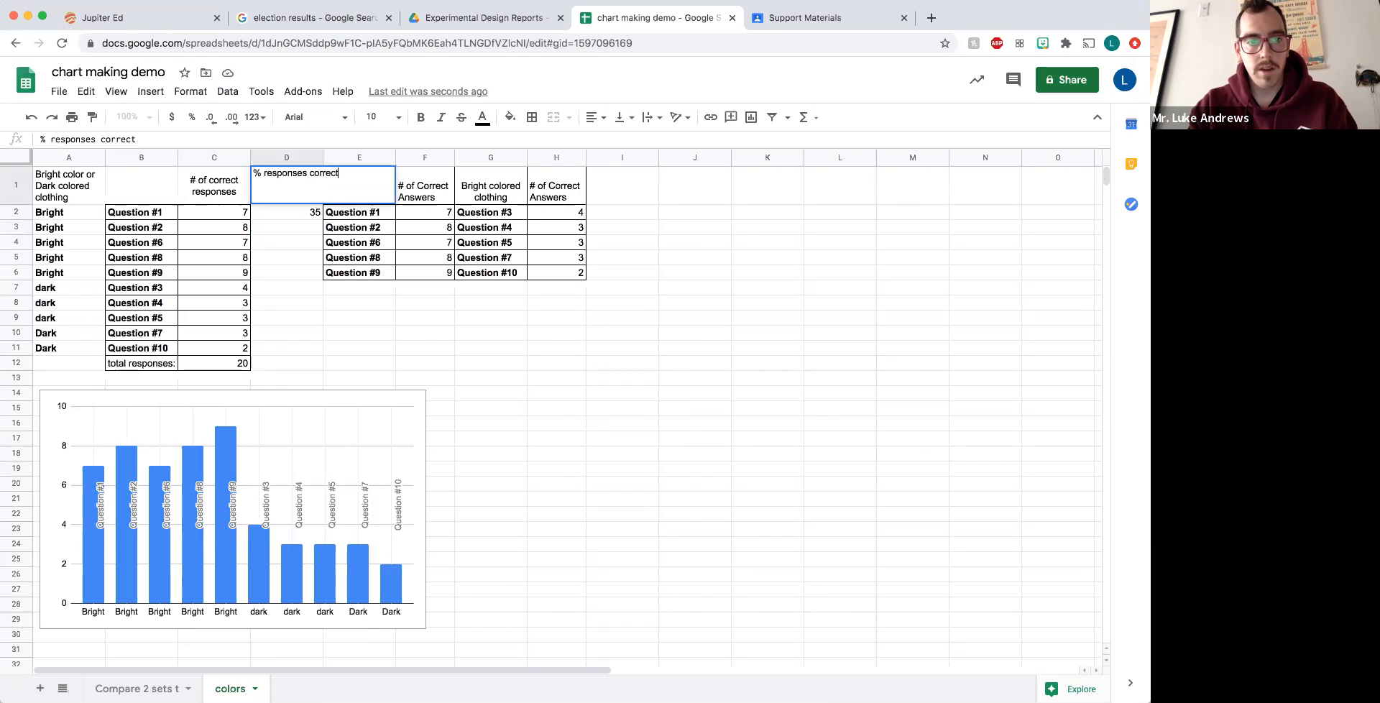
key("Return")
Step: Wrap the text of the D1 heading and center it horizontally
left_click(300, 191)
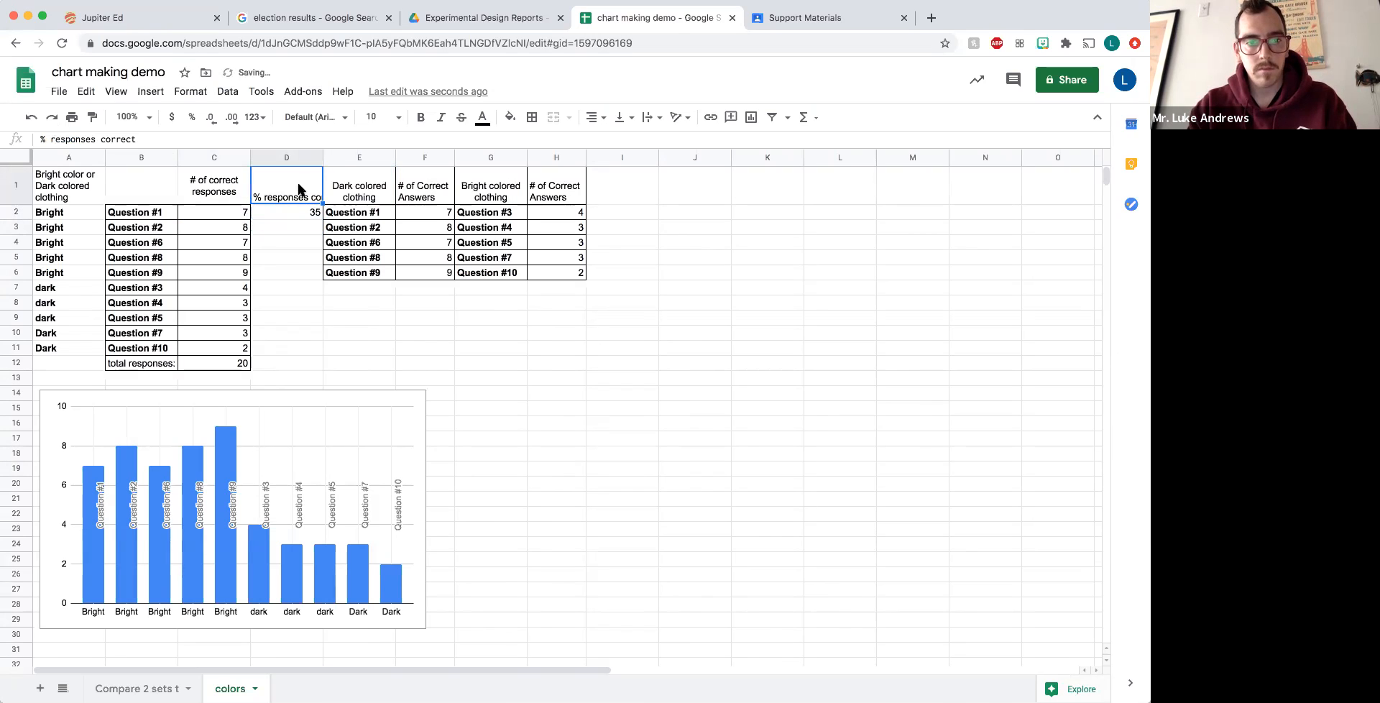
left_click(650, 117)
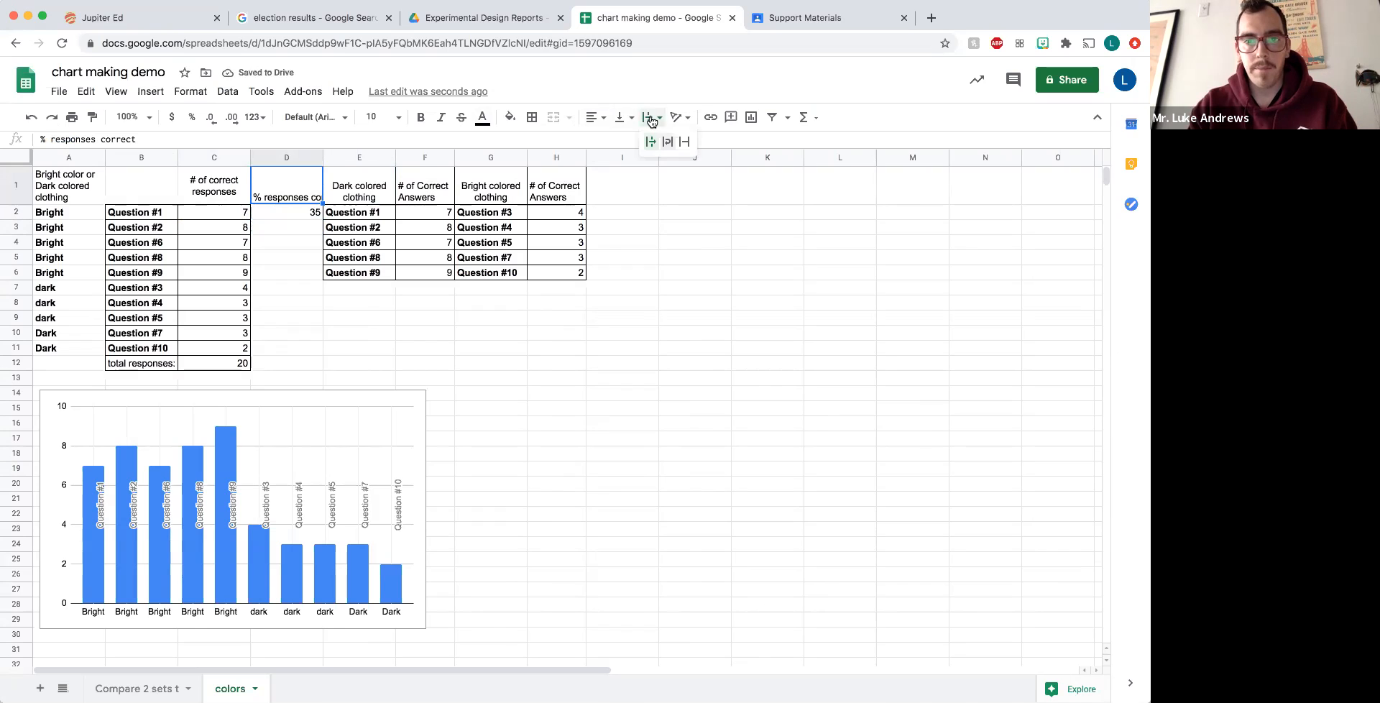
left_click(669, 142)
left_click(593, 118)
left_click(611, 141)
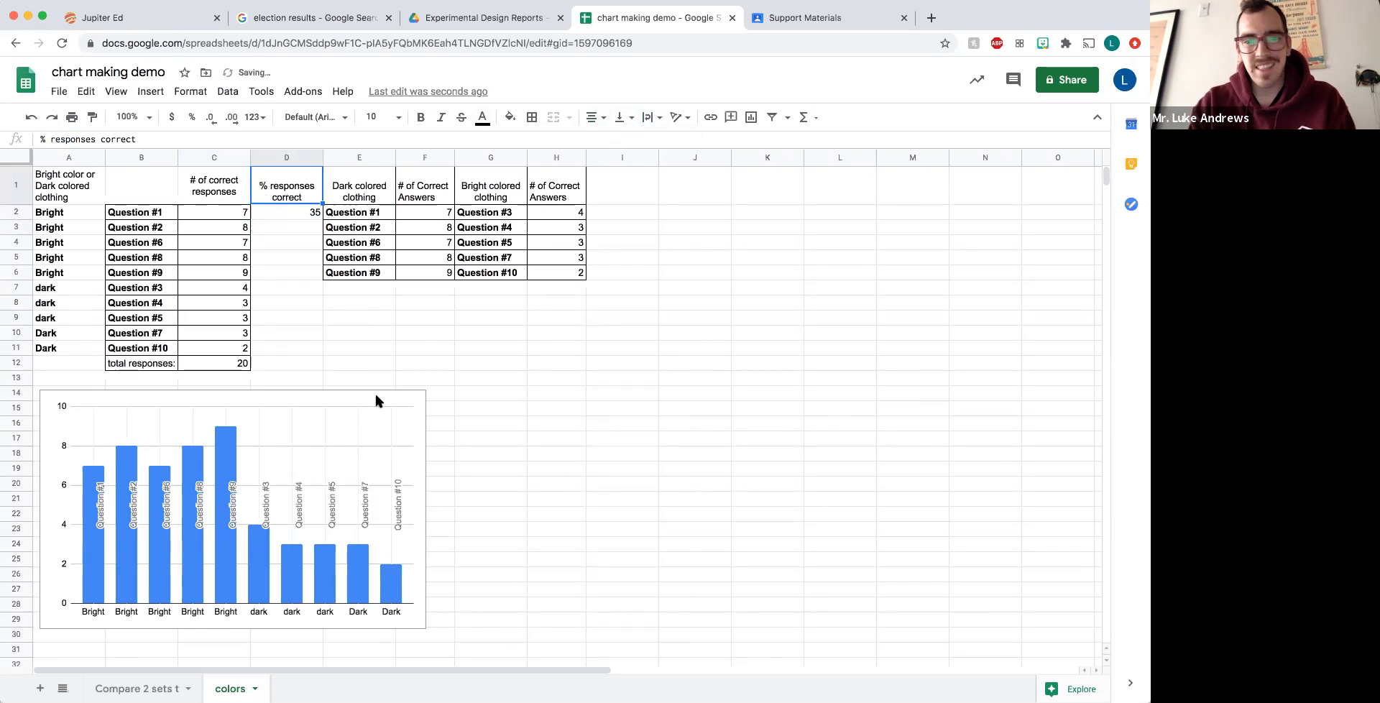
Step: Move the dark and bright clothing table from E1:H6 to start at G1, and fill the D2 percentage formula down through D11
left_click_drag(367, 192, 675, 250)
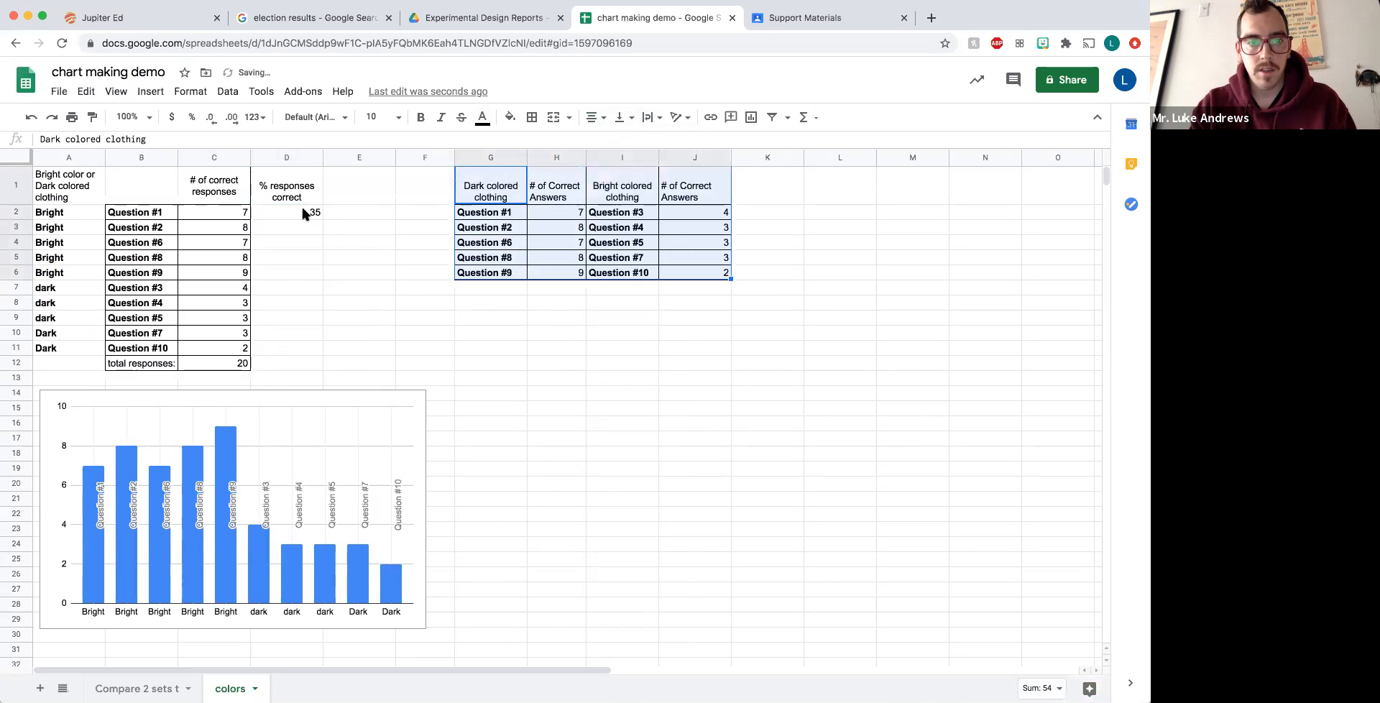
left_click(314, 214)
left_click_drag(322, 218, 314, 344)
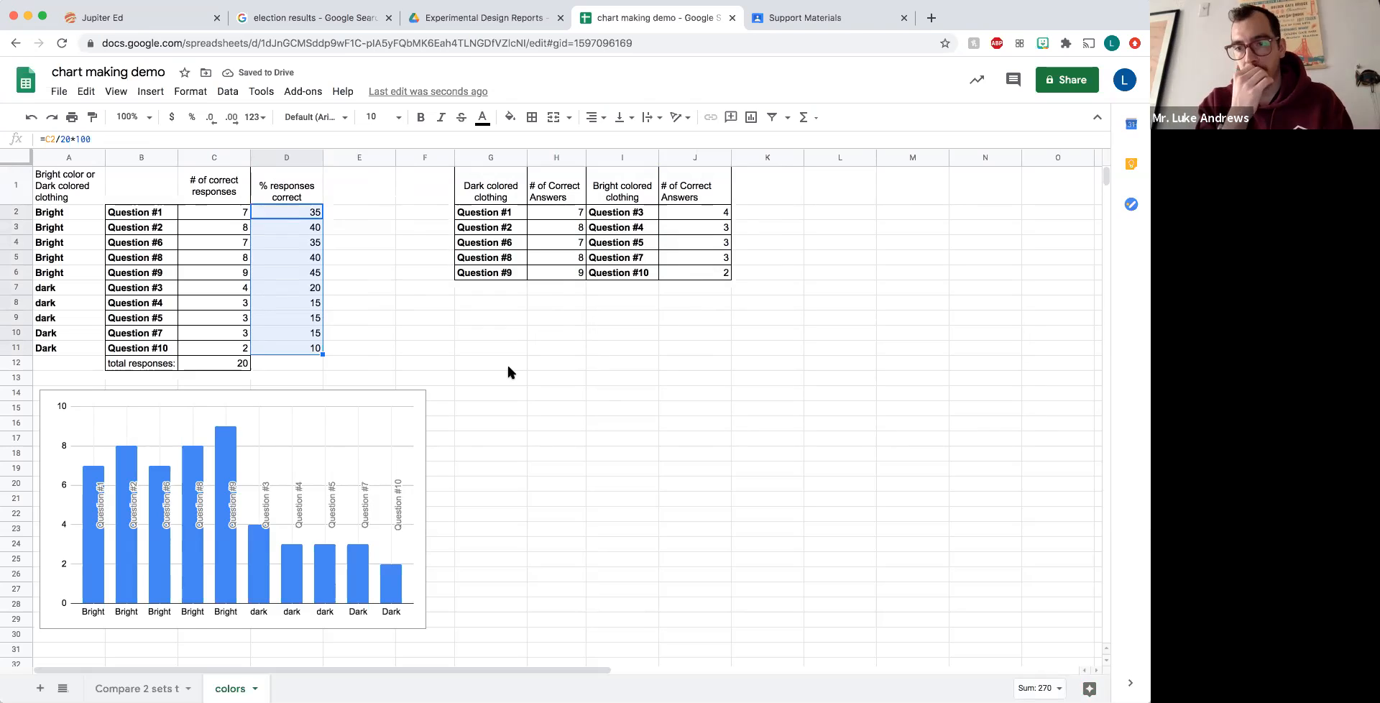
left_click(559, 381)
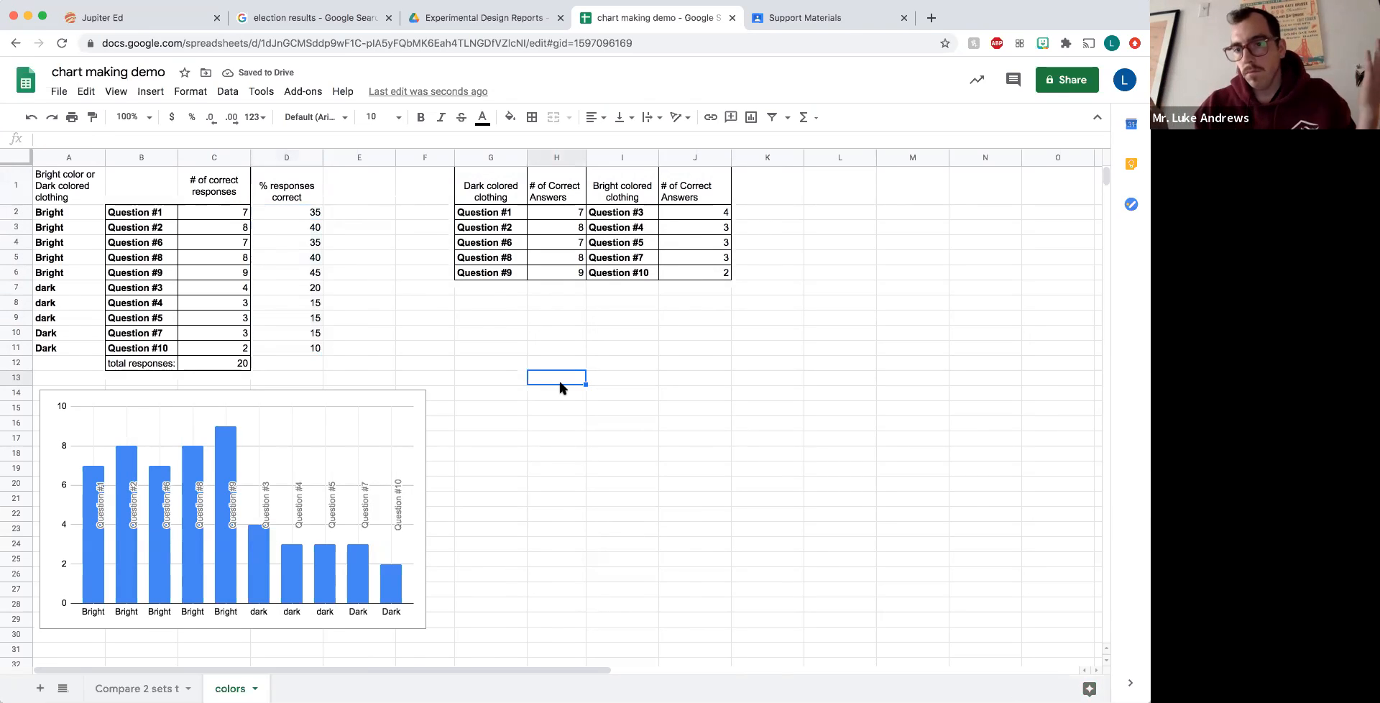